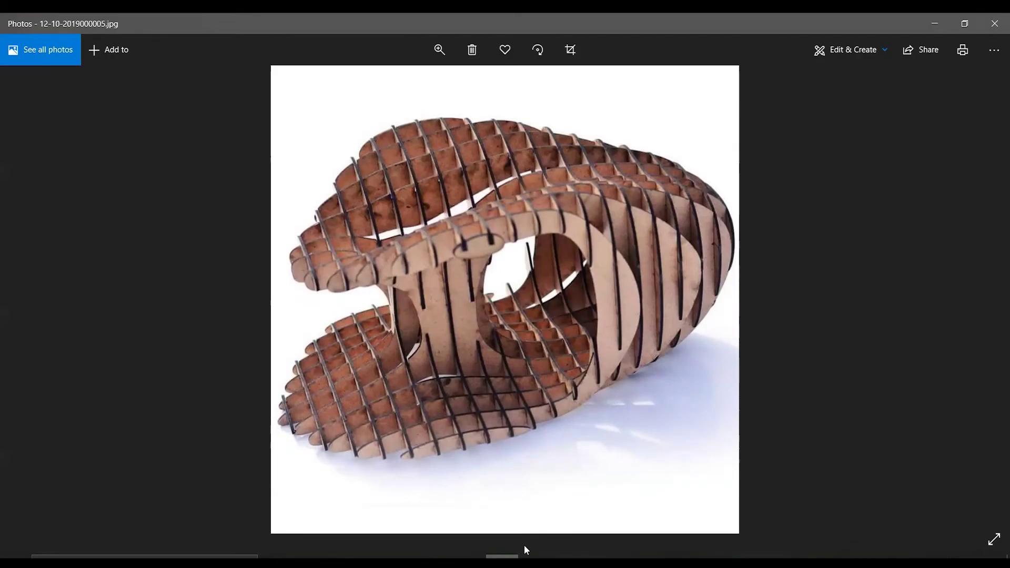
# Step: Switch to Rhinoceros and place the reference sheet picture in the Top view, with its first corner at the origin
pyautogui.click(535, 562)
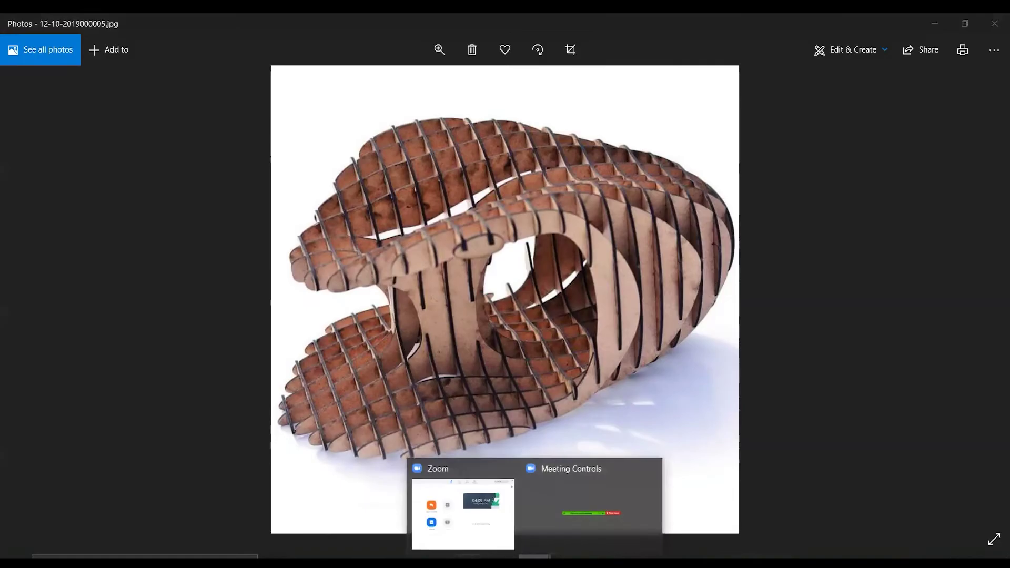
pyautogui.click(470, 562)
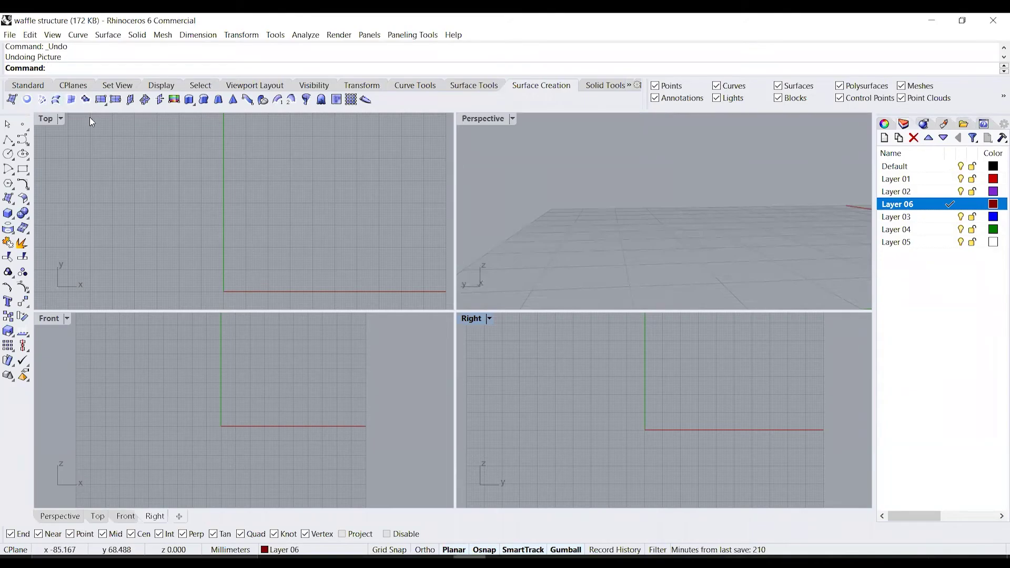
pyautogui.click(172, 100)
pyautogui.click(299, 150)
pyautogui.click(396, 336)
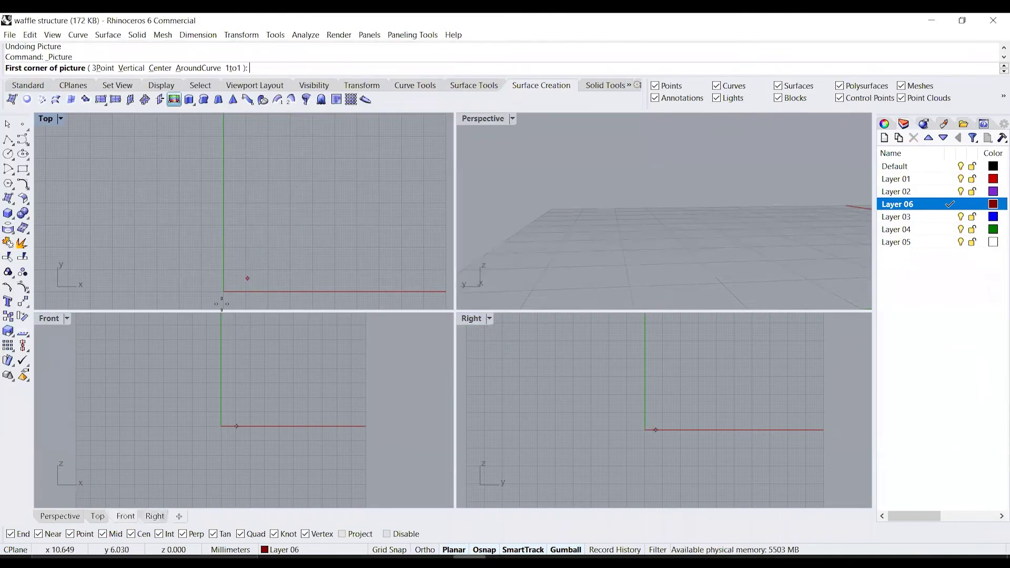
pyautogui.scroll(2, 223, 295)
pyautogui.click(226, 288)
pyautogui.scroll(-3, 227, 287)
pyautogui.click(278, 222)
pyautogui.scroll(6, 258, 238)
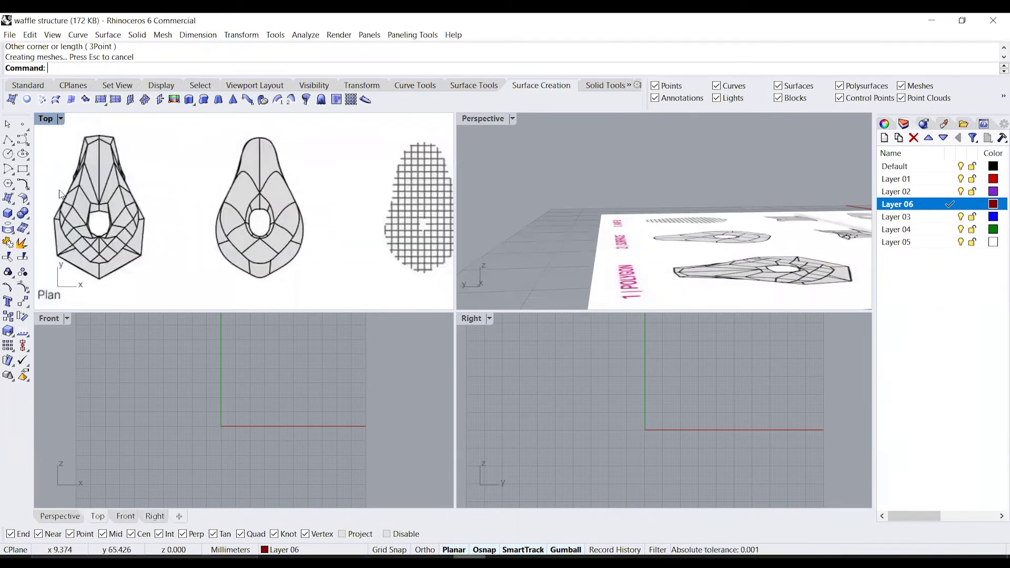
# Step: Trace half of the plan outline in the "2 | SURFACE" column with an interpolated curve, from the narrow tip to the wide end
pyautogui.click(26, 149)
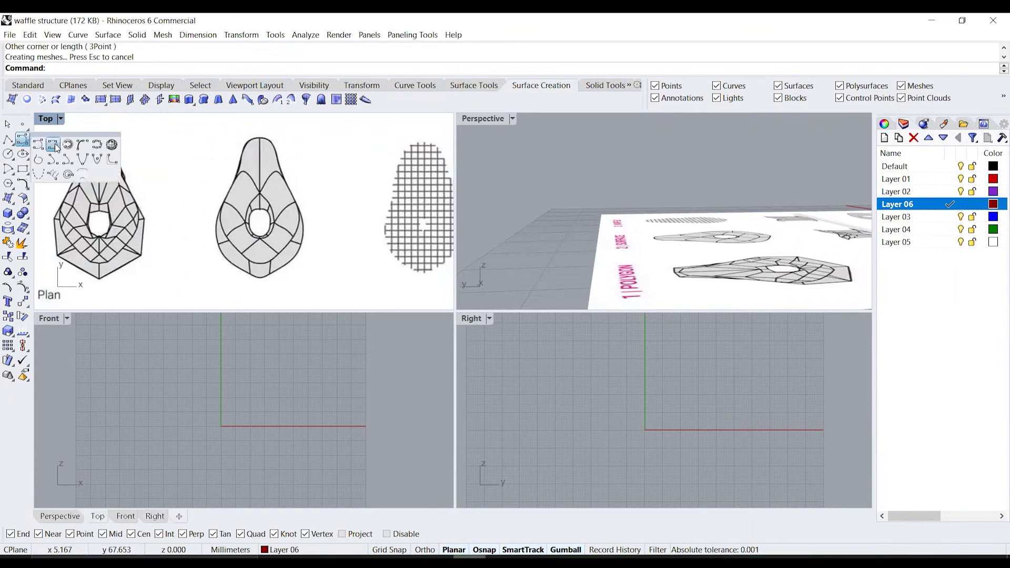
pyautogui.click(38, 139)
pyautogui.scroll(5, 258, 268)
pyautogui.scroll(3, 257, 268)
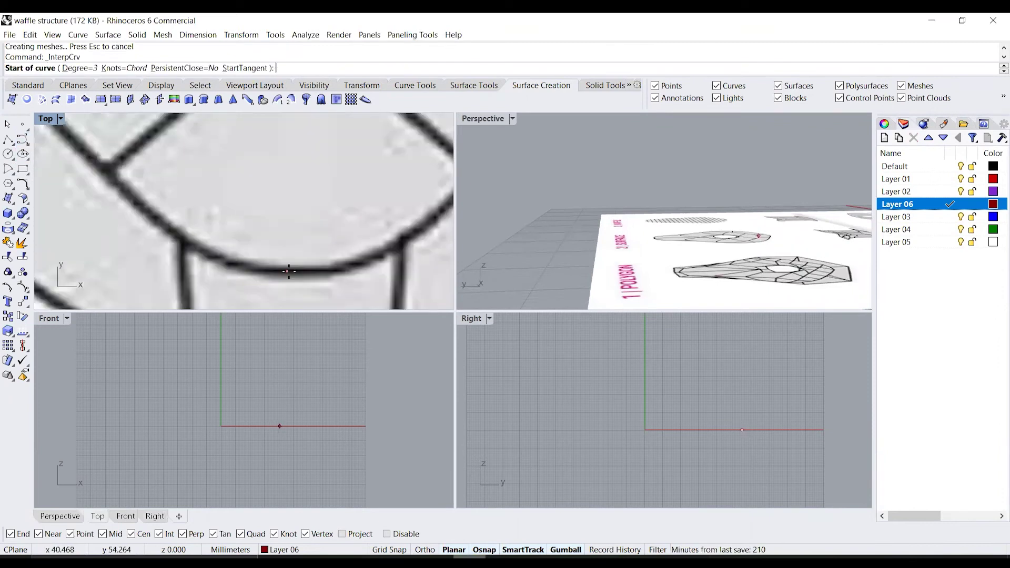
pyautogui.scroll(-5, 291, 271)
pyautogui.scroll(6, 297, 180)
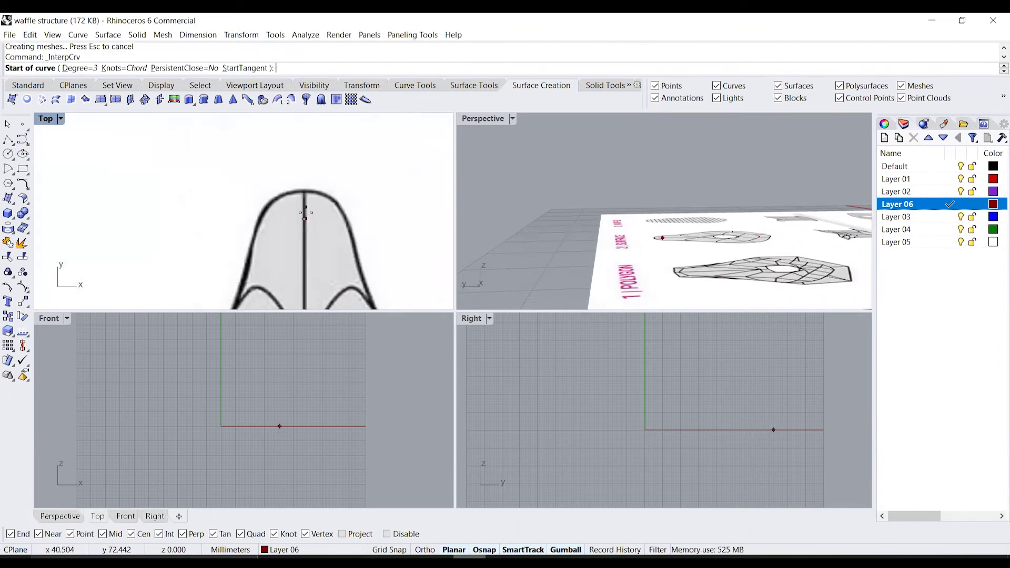
pyautogui.scroll(3, 296, 180)
pyautogui.click(305, 183)
pyautogui.click(260, 188)
pyautogui.click(175, 202)
pyautogui.moveTo(175, 202); pyautogui.dragTo(280, 138, button='right')
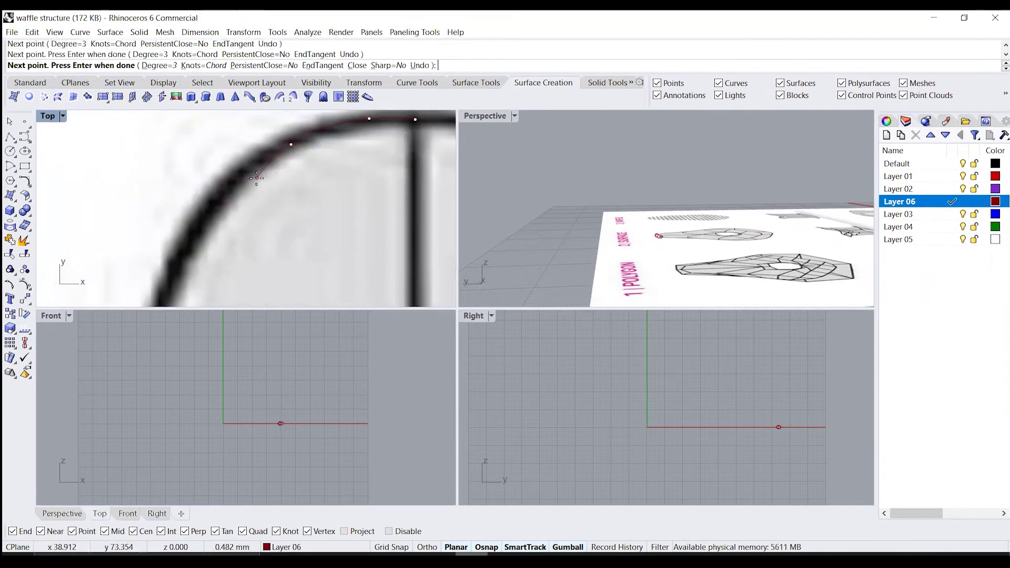
pyautogui.click(209, 191)
pyautogui.scroll(-3, 209, 191)
pyautogui.click(239, 188)
pyautogui.click(226, 230)
pyautogui.moveTo(227, 258); pyautogui.dragTo(245, 123, button='right')
pyautogui.click(231, 157)
pyautogui.moveTo(216, 232); pyautogui.dragTo(245, 147, button='right')
pyautogui.click(230, 207)
pyautogui.click(225, 240)
pyautogui.moveTo(224, 258)
pyautogui.mouseDown(button='right')
pyautogui.moveTo(257, 126)
pyautogui.moveTo(244, 182)
pyautogui.mouseUp(button='right')
pyautogui.click(237, 213)
pyautogui.scroll(-3, 237, 200)
pyautogui.click(210, 164)
pyautogui.moveTo(247, 237)
pyautogui.mouseDown(button='right')
pyautogui.moveTo(226, 152)
pyautogui.moveTo(194, 163)
pyautogui.mouseUp(button='right')
pyautogui.click(200, 174)
pyautogui.scroll(3, 224, 211)
pyautogui.click(305, 261)
pyautogui.click(379, 272)
pyautogui.press('Return')
# Step: Hide the reference picture so only the traced half outline is shown
pyautogui.scroll(-20, 354, 270)
pyautogui.scroll(3, 377, 202)
pyautogui.scroll(-3, 376, 189)
pyautogui.click(330, 204)
pyautogui.press('Return')
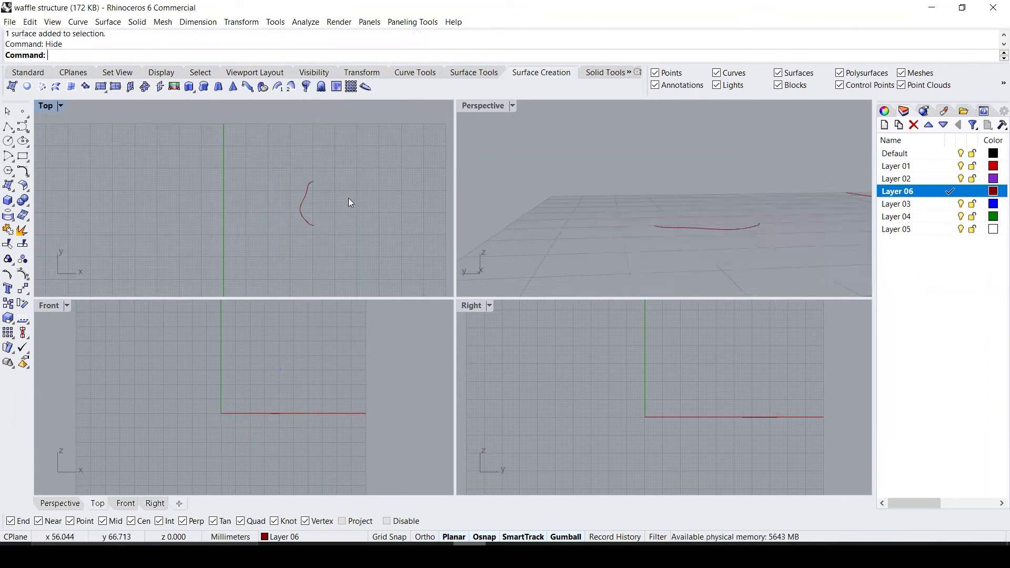
pyautogui.scroll(5, 315, 191)
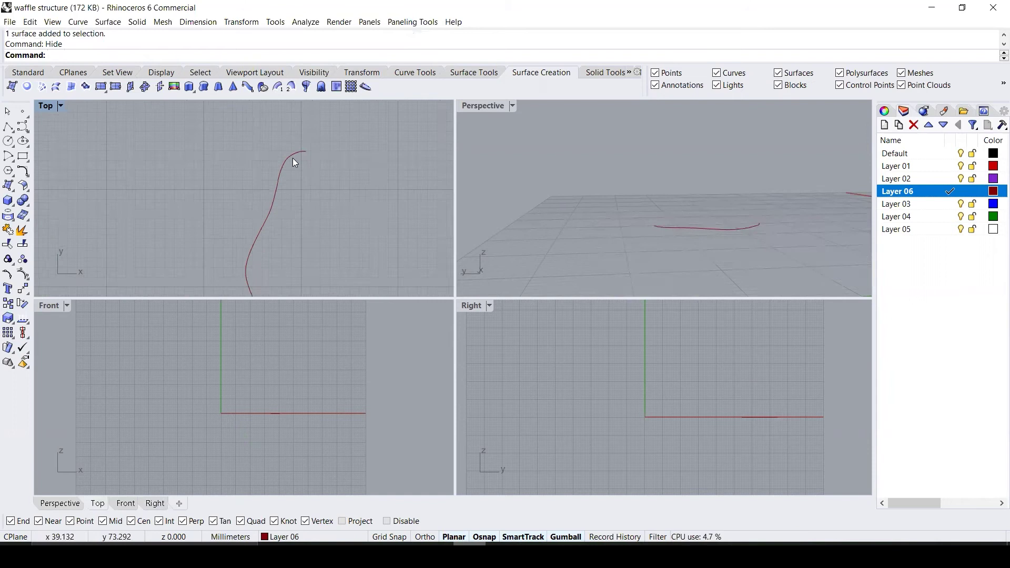
pyautogui.scroll(2, 298, 286)
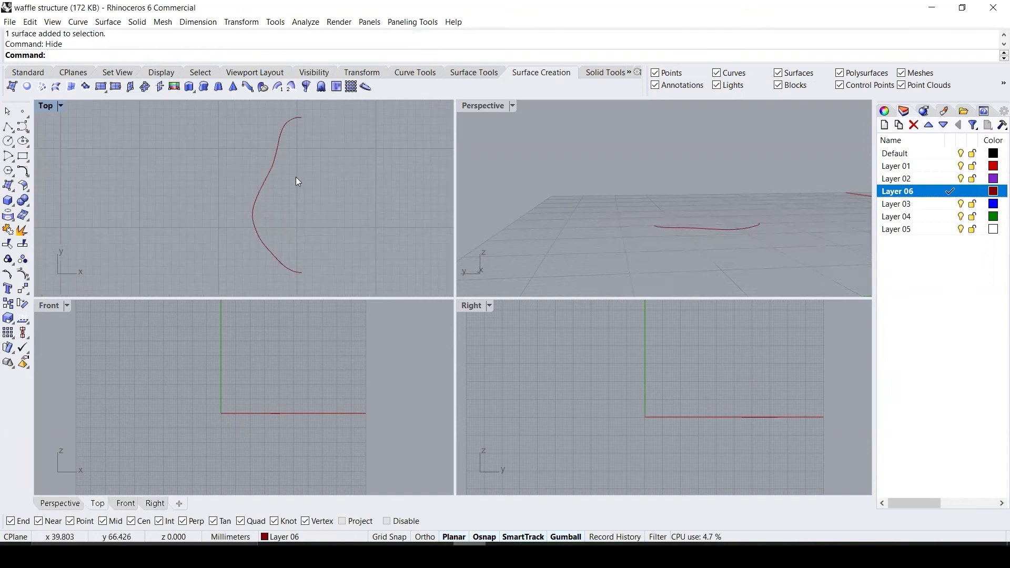
# Step: Mirror the half outline about the vertical line through its two end points
pyautogui.click(301, 118)
pyautogui.write('rr')
pyautogui.press('Return')
pyautogui.click(301, 118)
pyautogui.click(301, 272)
pyautogui.press('Escape')
# Step: Trim the overlapping curve ends where the two outline halves cross at the wide end
pyautogui.scroll(15, 302, 274)
pyautogui.click(253, 230)
pyautogui.keyDown('shift'); pyautogui.click(365, 228); pyautogui.keyUp('shift')
pyautogui.write('tr')
pyautogui.press('Return')
pyautogui.click(332, 230)
pyautogui.click(281, 232)
pyautogui.scroll(-12, 304, 248)
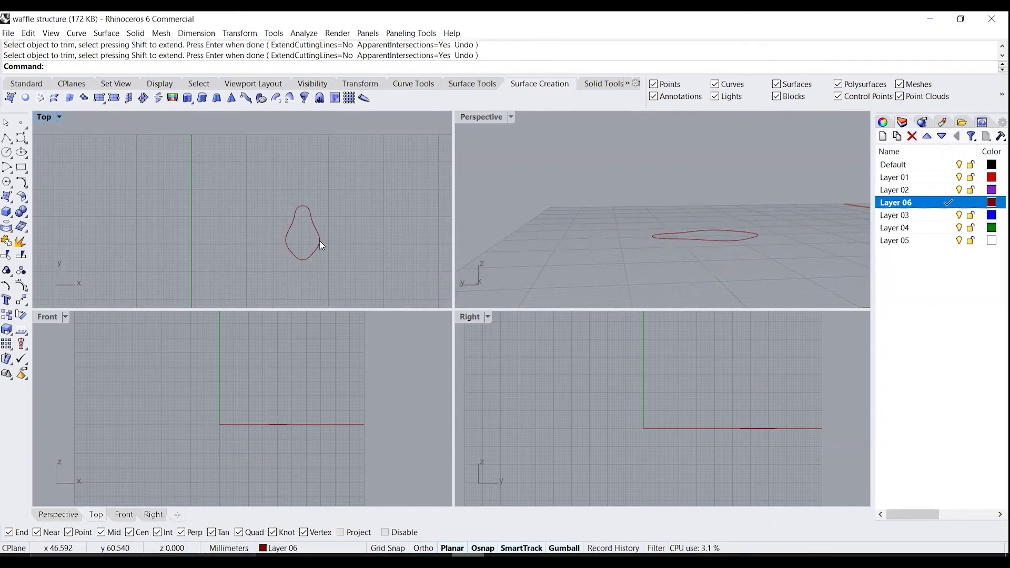
# Step: Raise both outline halves vertically to about 10 mm above the ground plane
pyautogui.click(321, 232)
pyautogui.click(291, 222)
pyautogui.click(680, 244)
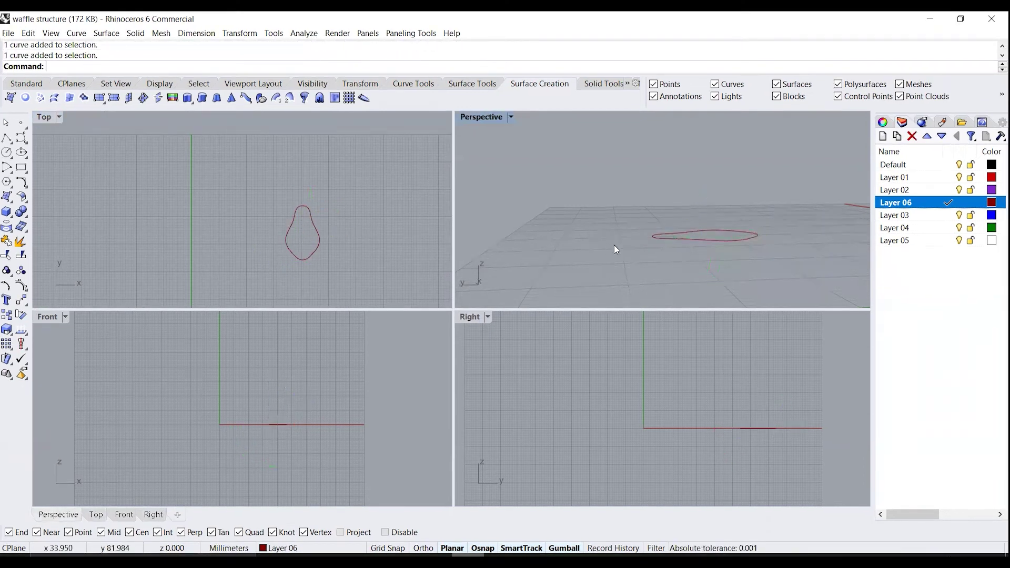
pyautogui.moveTo(620, 203); pyautogui.dragTo(772, 266)
pyautogui.moveTo(738, 260); pyautogui.dragTo(698, 258, button='right')
pyautogui.moveTo(714, 196); pyautogui.dragTo(716, 153)
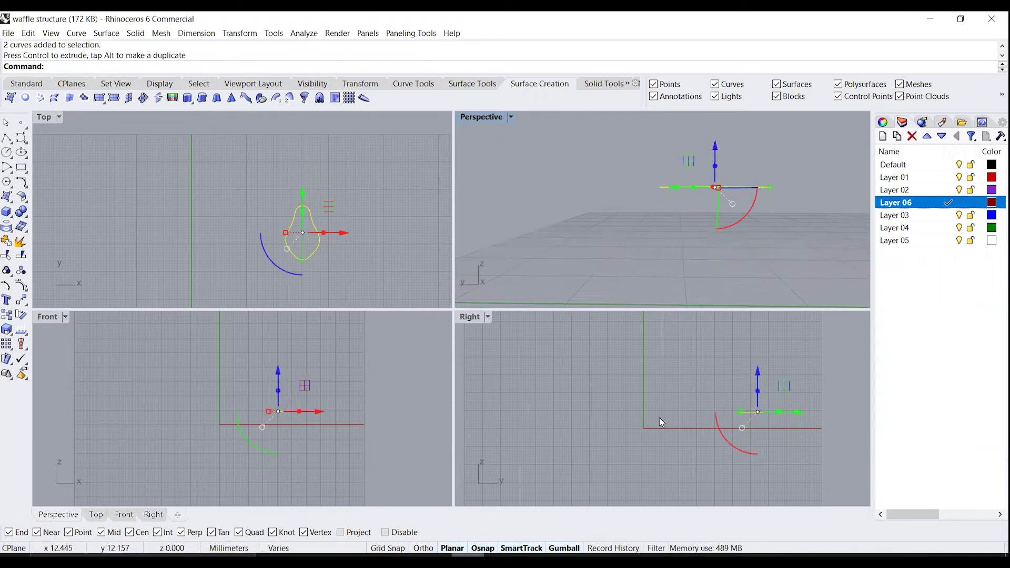
pyautogui.scroll(8, 765, 421)
pyautogui.moveTo(759, 416); pyautogui.dragTo(714, 410, button='right')
pyautogui.moveTo(707, 367); pyautogui.dragTo(701, 350)
pyautogui.press('Escape')
pyautogui.scroll(6, 688, 179)
pyautogui.moveTo(690, 176); pyautogui.dragTo(724, 232, button='right')
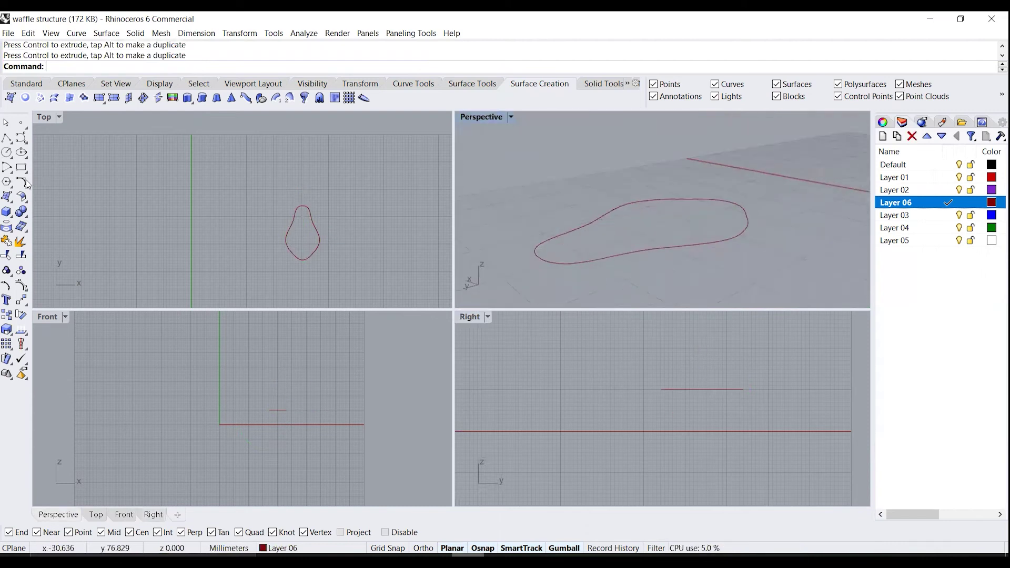
pyautogui.click(21, 138)
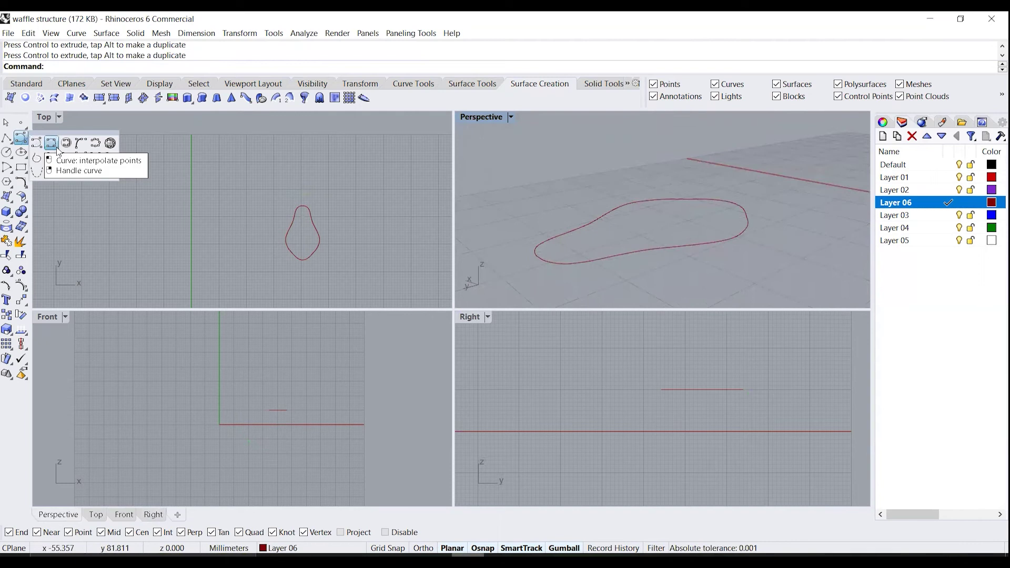
pyautogui.click(47, 144)
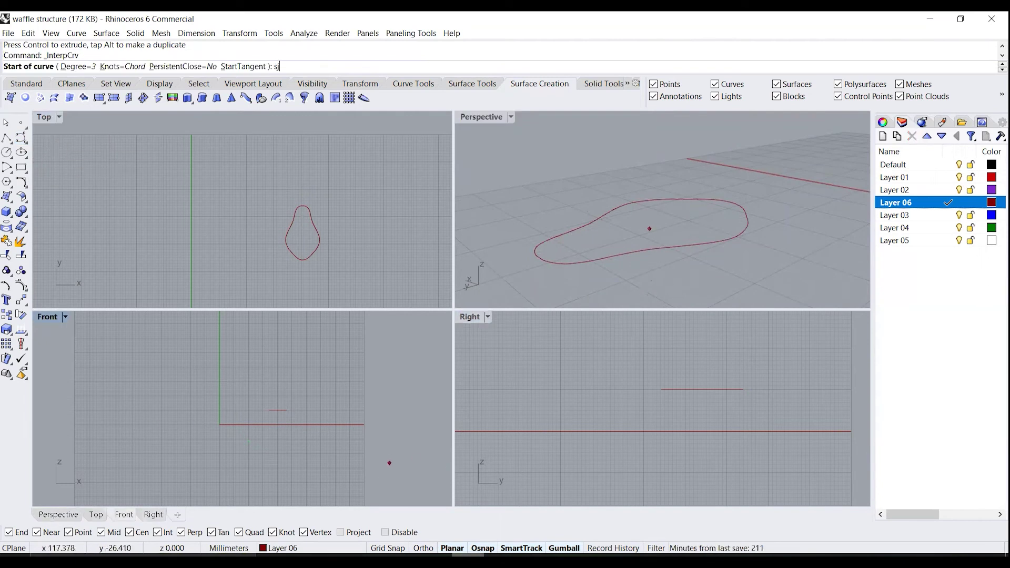
pyautogui.press('Escape')
# Step: Show the hidden reference picture and examine the upper profile of the surface model in the Side Elevation
pyautogui.press('BackSpace')
pyautogui.press('BackSpace')
pyautogui.press('BackSpace')
pyautogui.press('Return')
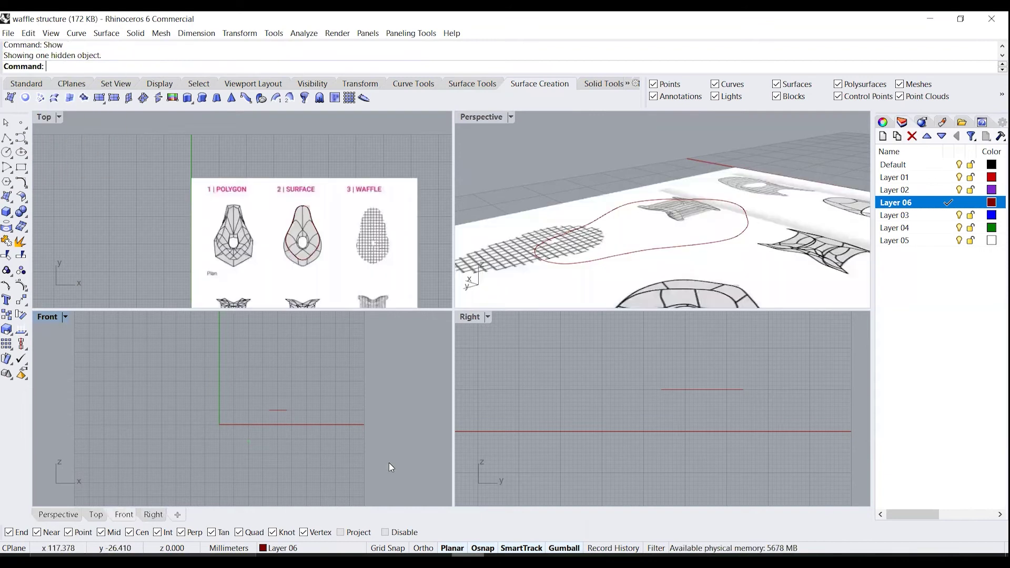
pyautogui.scroll(-5, 261, 223)
pyautogui.scroll(7, 279, 193)
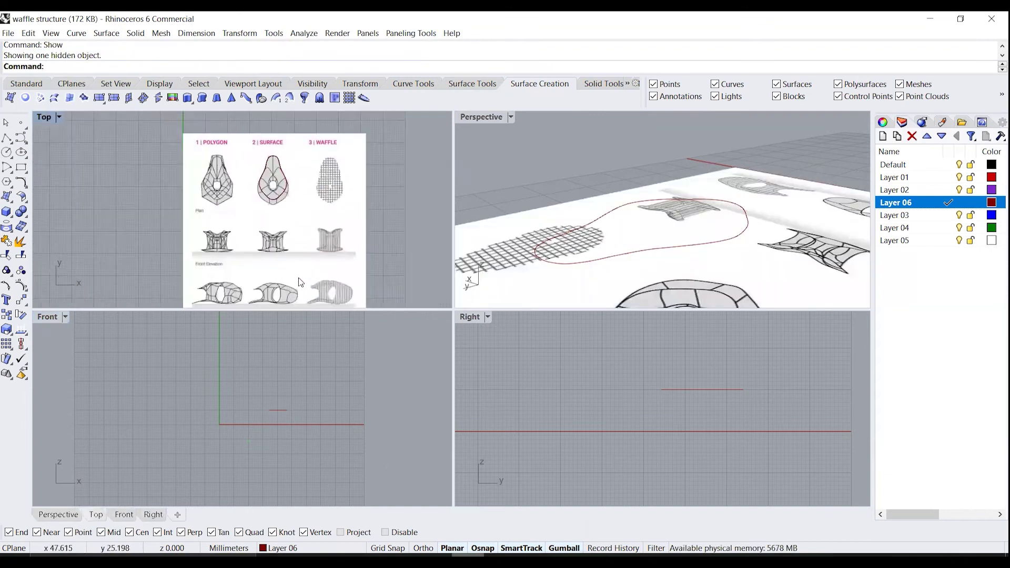
pyautogui.scroll(4, 182, 243)
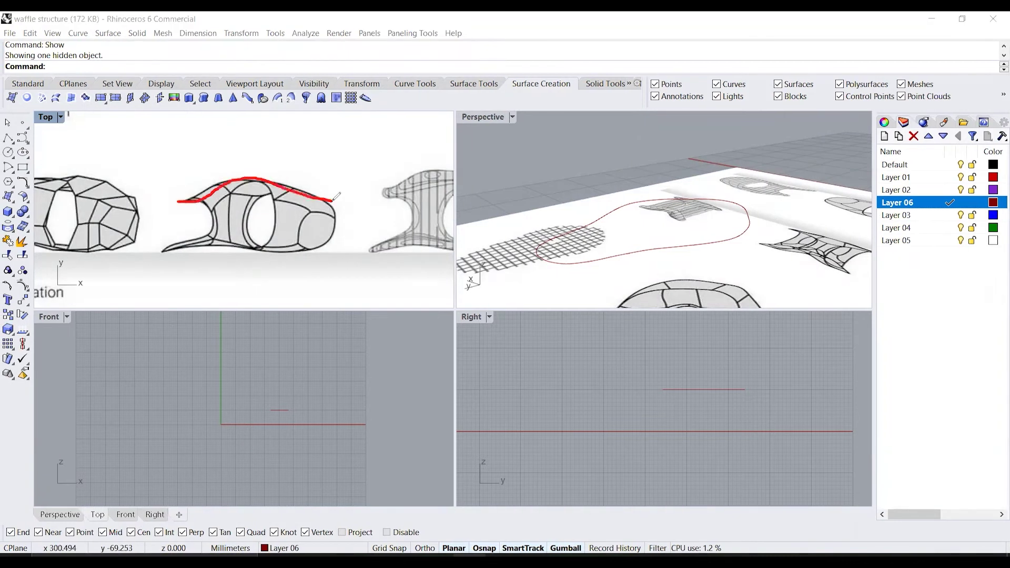
pyautogui.hotkey('ctrl', 'z')
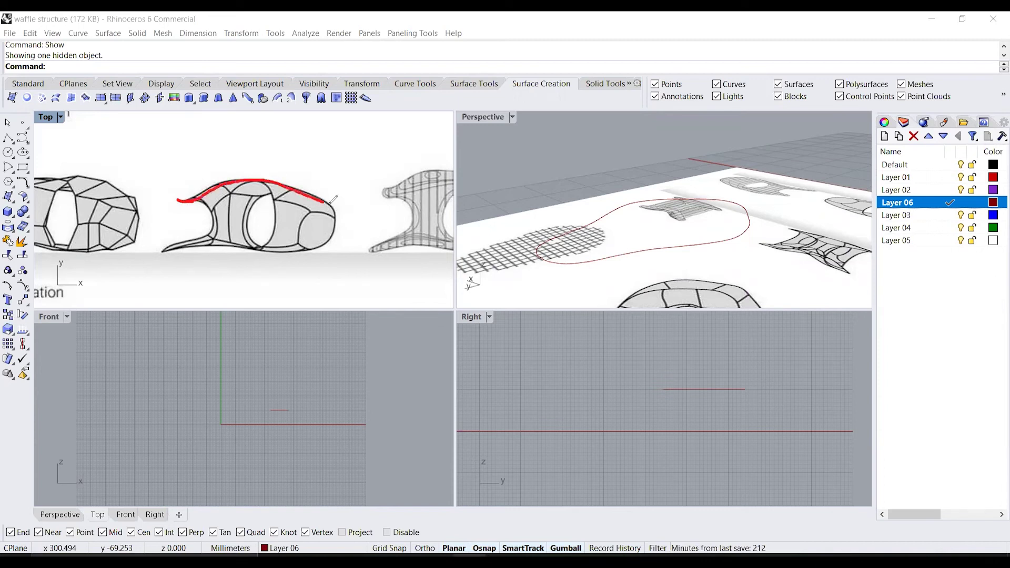
pyautogui.moveTo(333, 206); pyautogui.dragTo(333, 207)
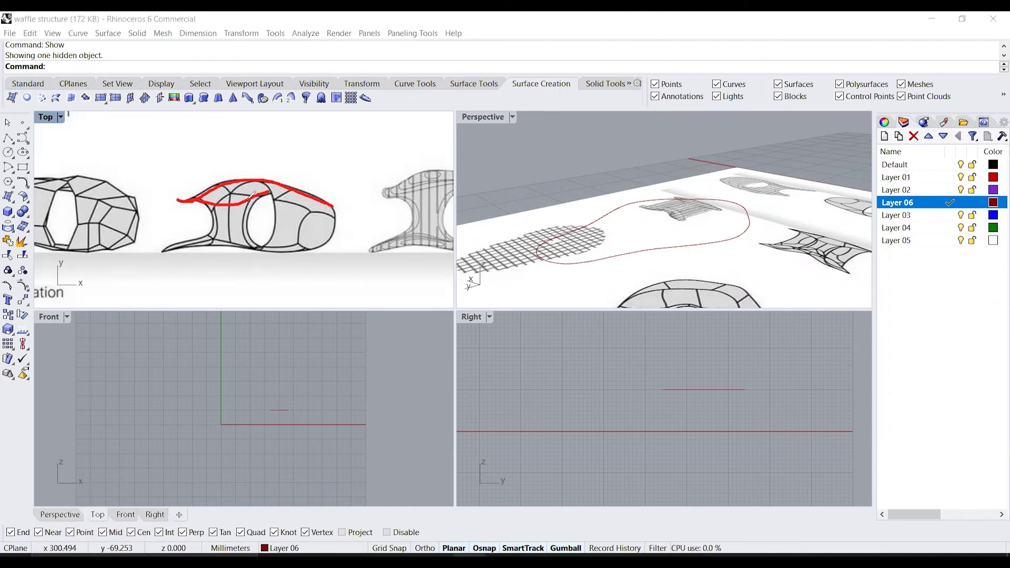
# Step: Select the reference picture and hide it again
pyautogui.press('Escape')
pyautogui.click(337, 227)
pyautogui.scroll(-3, 337, 227)
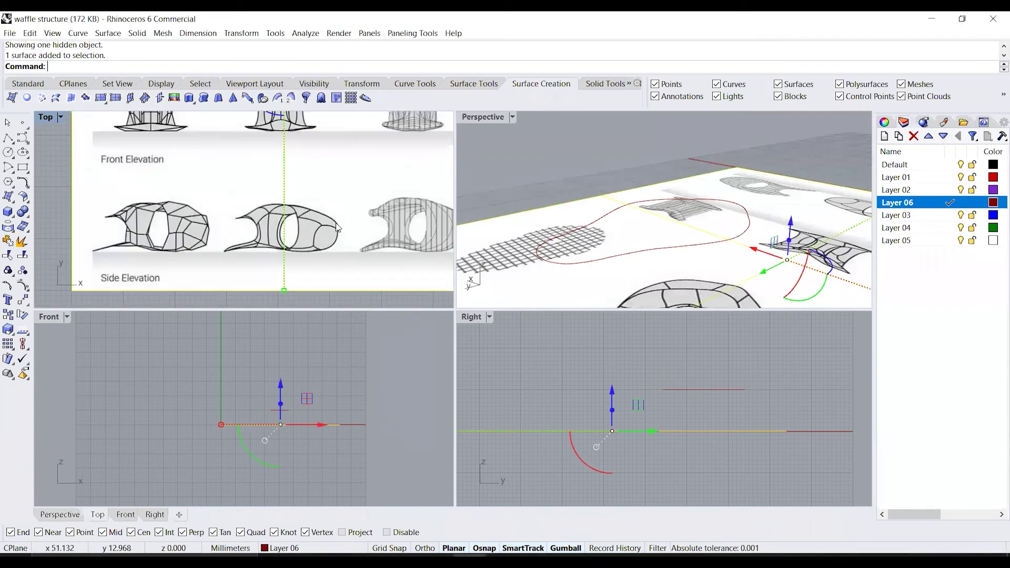
pyautogui.press('Return')
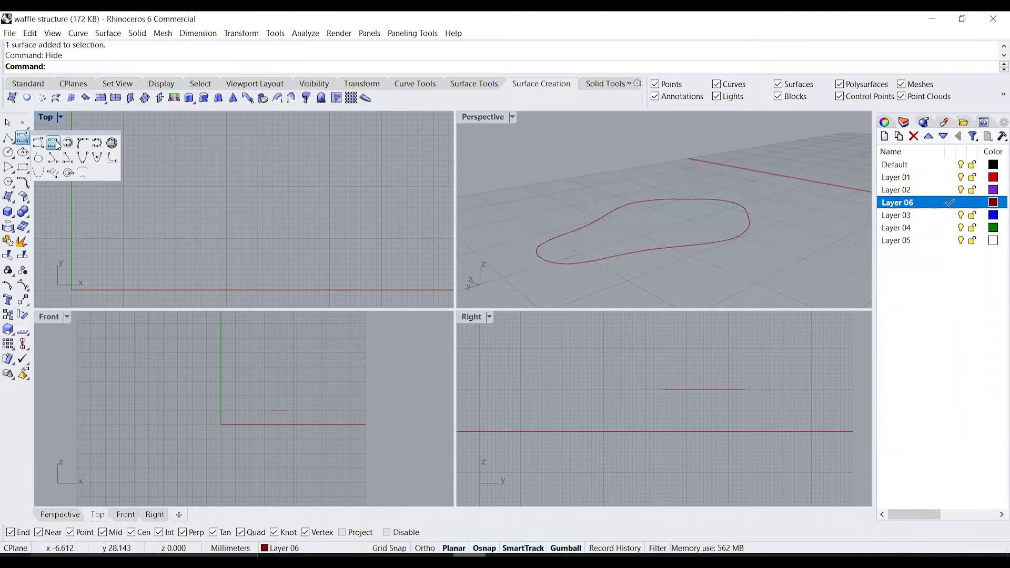
# Step: Start an interpolated curve at the outline's narrow tip and change the Right viewport to the Left view
pyautogui.click(23, 138)
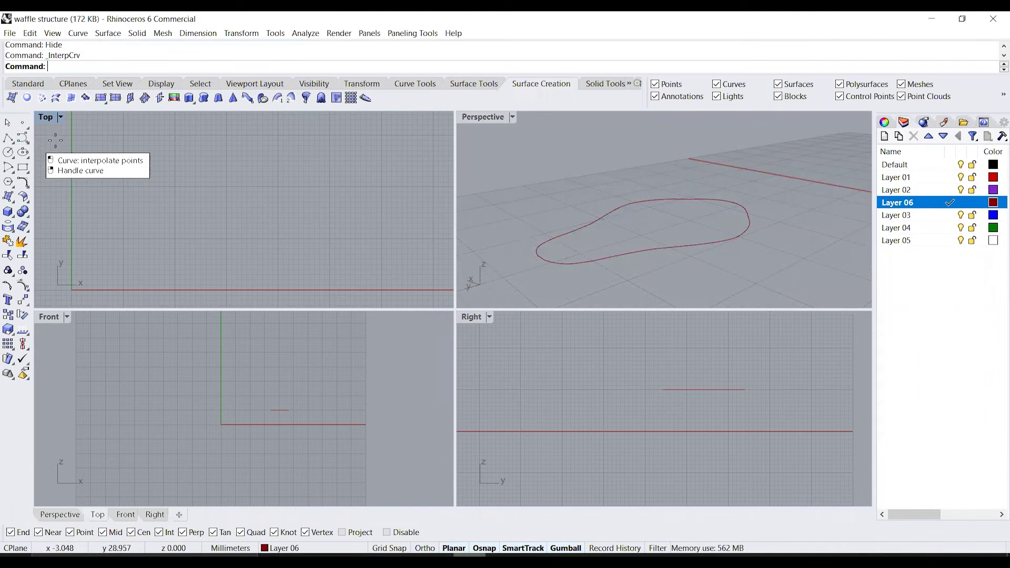
pyautogui.click(540, 258)
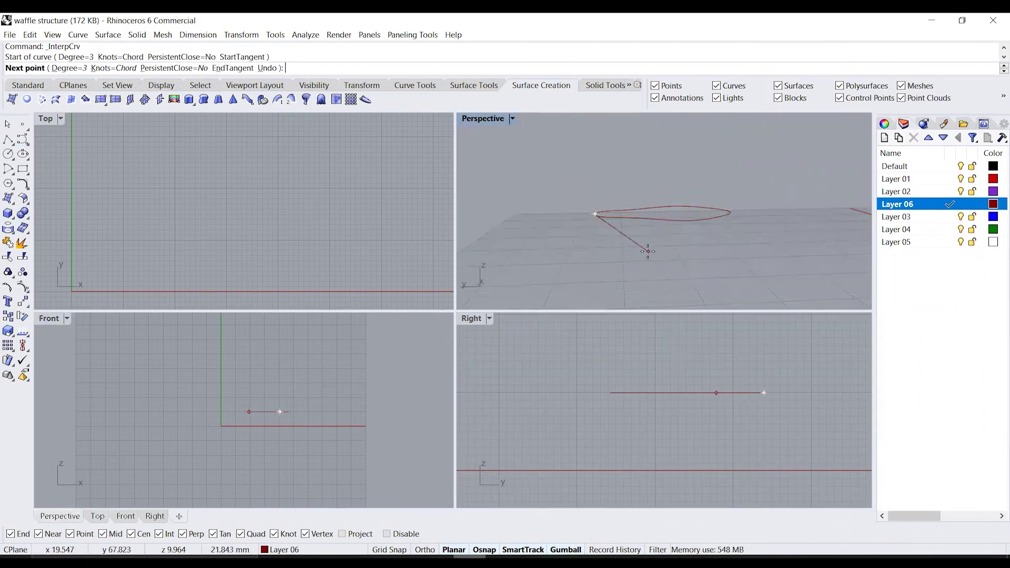
pyautogui.click(491, 322)
pyautogui.moveTo(570, 395)
pyautogui.click(694, 423)
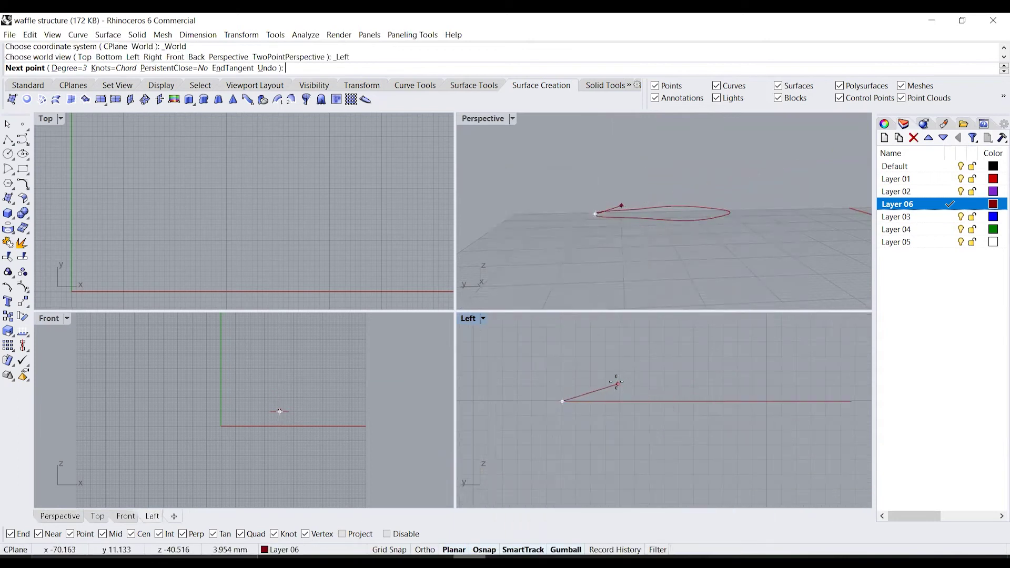
# Step: Draw a wavy interpolated profile curve in the Left view, from the outline's narrow tip to its wide end
pyautogui.moveTo(617, 382); pyautogui.dragTo(592, 384, button='right')
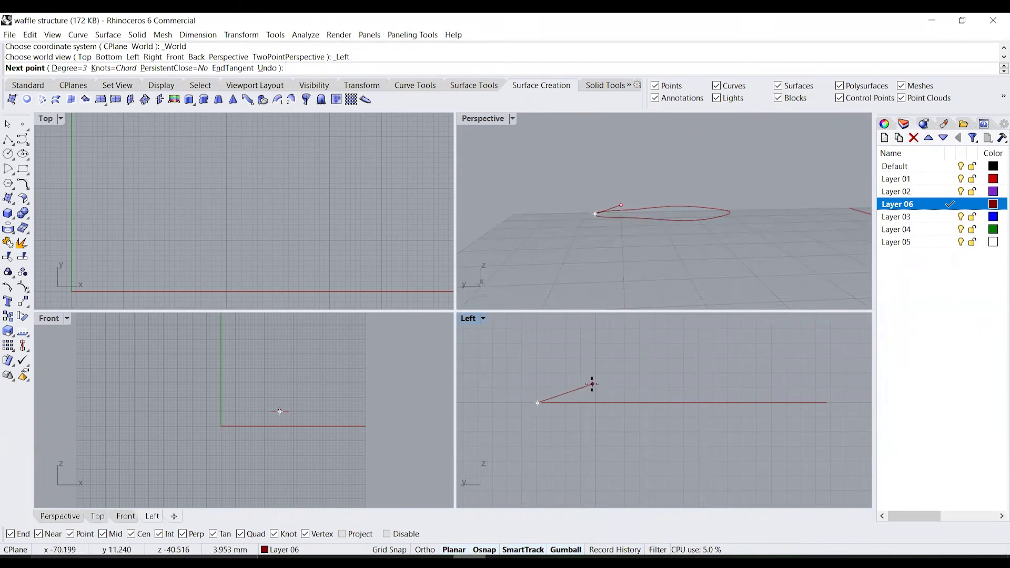
pyautogui.scroll(10, 595, 229)
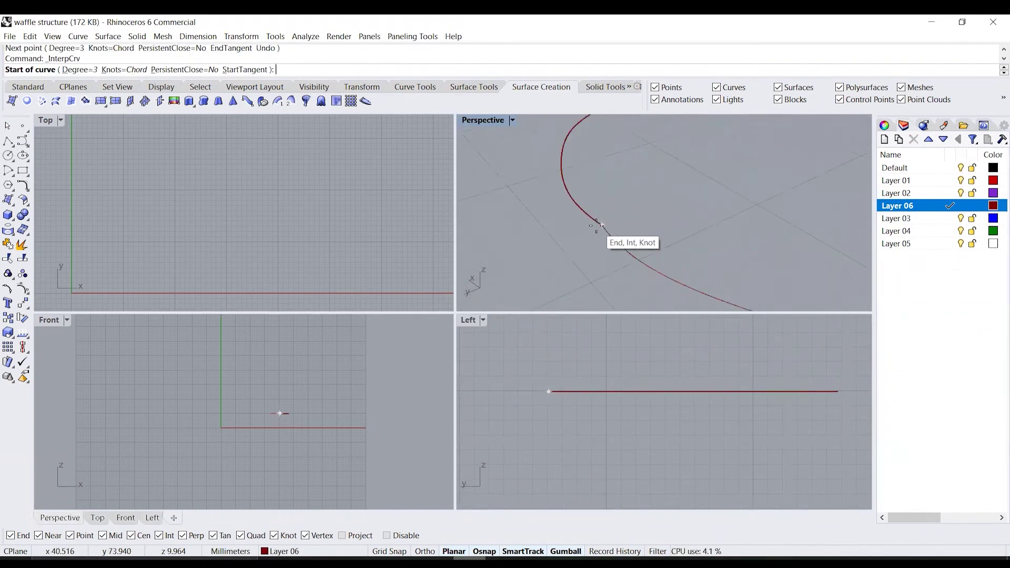
pyautogui.click(566, 379)
pyautogui.click(600, 410)
pyautogui.click(620, 413)
pyautogui.click(643, 410)
pyautogui.scroll(-3, 643, 409)
pyautogui.click(751, 403)
pyautogui.press('Return')
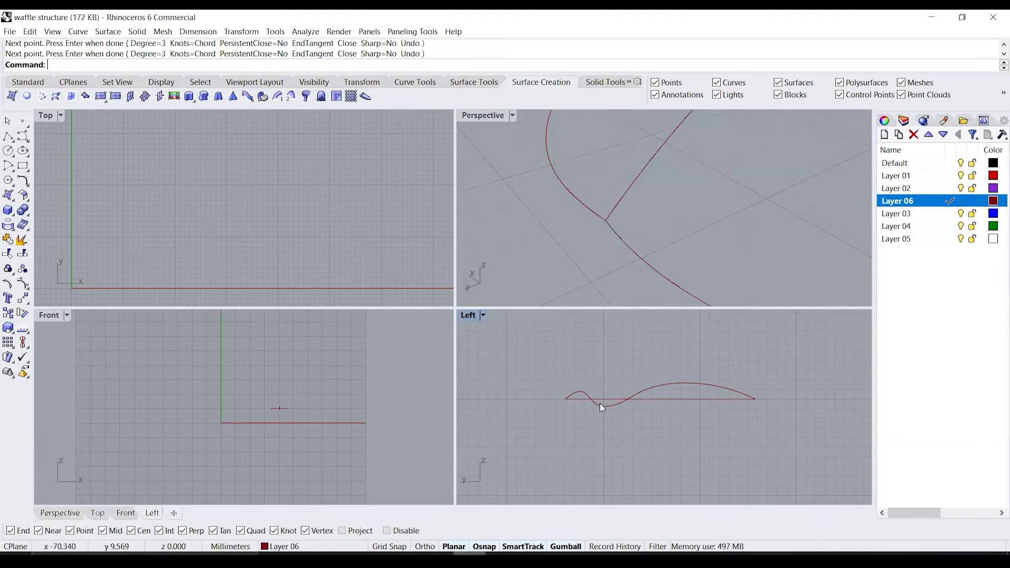
# Step: Turn on the profile curve's control points and move those near the narrow end to refine its wave
pyautogui.click(600, 404)
pyautogui.press('F10')
pyautogui.scroll(8, 606, 408)
pyautogui.moveTo(554, 393); pyautogui.dragTo(656, 419)
pyautogui.moveTo(592, 413); pyautogui.dragTo(592, 414)
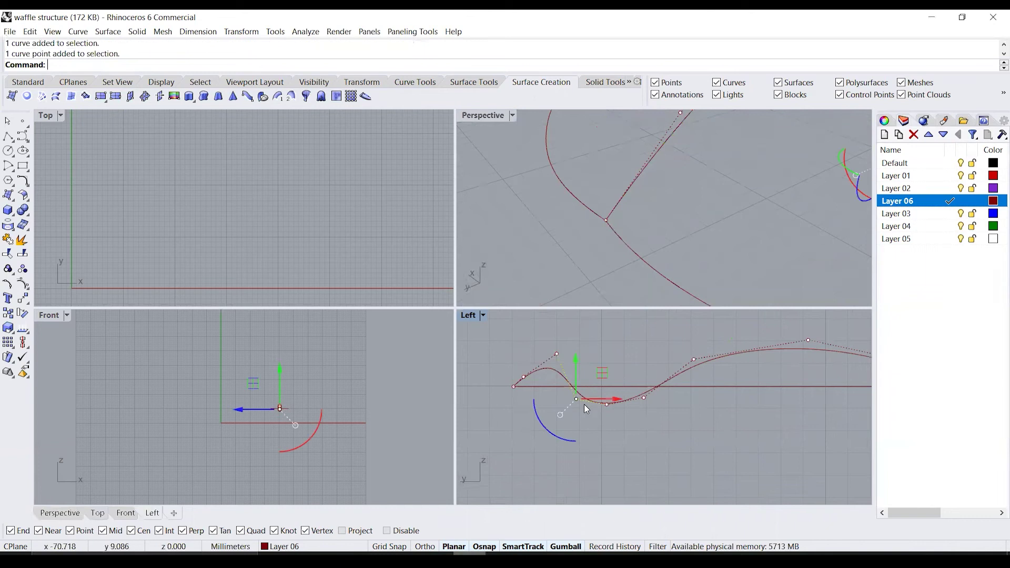
pyautogui.moveTo(604, 373); pyautogui.dragTo(609, 370)
pyautogui.scroll(4, 595, 419)
pyautogui.scroll(4, 605, 393)
pyautogui.moveTo(587, 338); pyautogui.dragTo(592, 335)
pyautogui.click(635, 386)
pyautogui.click(618, 384)
pyautogui.moveTo(647, 360); pyautogui.dragTo(669, 345)
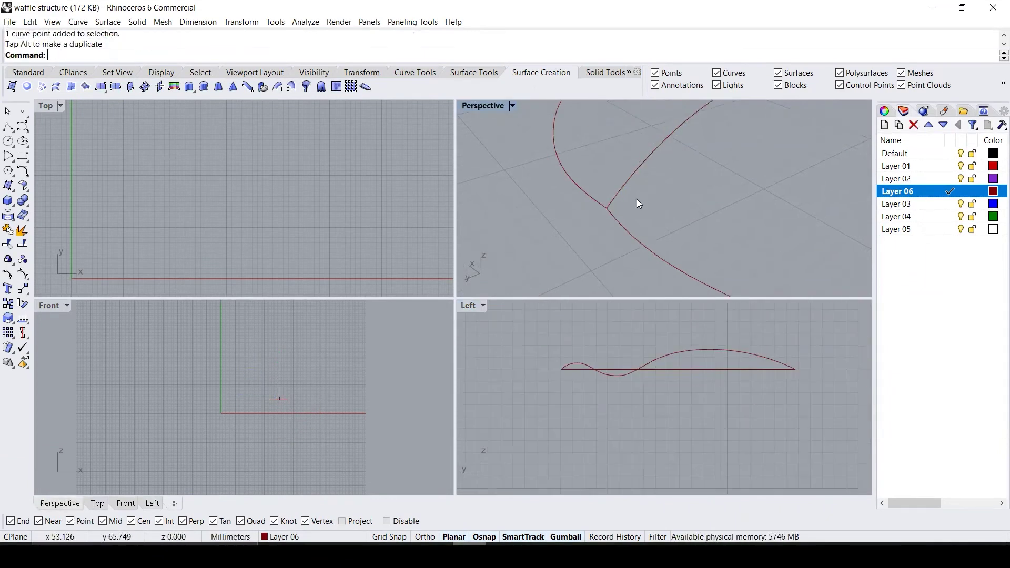
# Step: Draw a first interpolated cross curve from one side of the outline to the other
pyautogui.moveTo(637, 199); pyautogui.dragTo(669, 192, button='right')
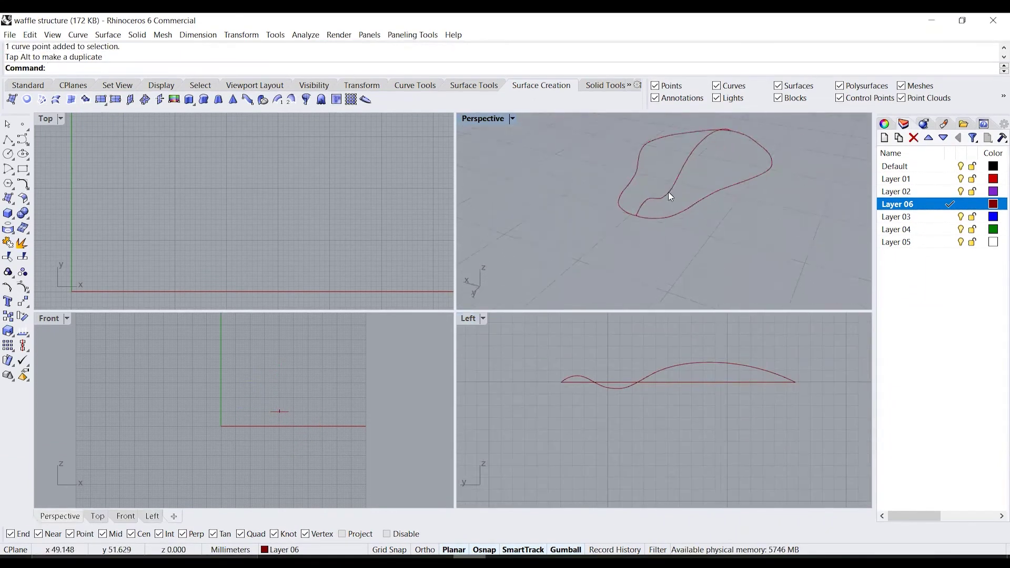
pyautogui.click(27, 144)
pyautogui.click(54, 146)
pyautogui.scroll(2, 626, 195)
pyautogui.scroll(5, 634, 200)
pyautogui.click(617, 188)
pyautogui.scroll(-8, 266, 232)
pyautogui.scroll(15, 265, 211)
pyautogui.click(268, 191)
pyautogui.rightClick(267, 192)
pyautogui.scroll(-8, 239, 171)
# Step: Draw further interpolated cross curves, so the outline is spanned near the tip, at the neck and at its widest part
pyautogui.rightClick(252, 176)
pyautogui.moveTo(821, 202); pyautogui.dragTo(758, 191, button='right')
pyautogui.click(771, 185)
pyautogui.scroll(6, 246, 195)
pyautogui.click(246, 203)
pyautogui.scroll(-12, 247, 202)
pyautogui.rightClick(577, 203)
pyautogui.scroll(-9, 578, 204)
pyautogui.scroll(4, 579, 204)
pyautogui.scroll(-1, 256, 241)
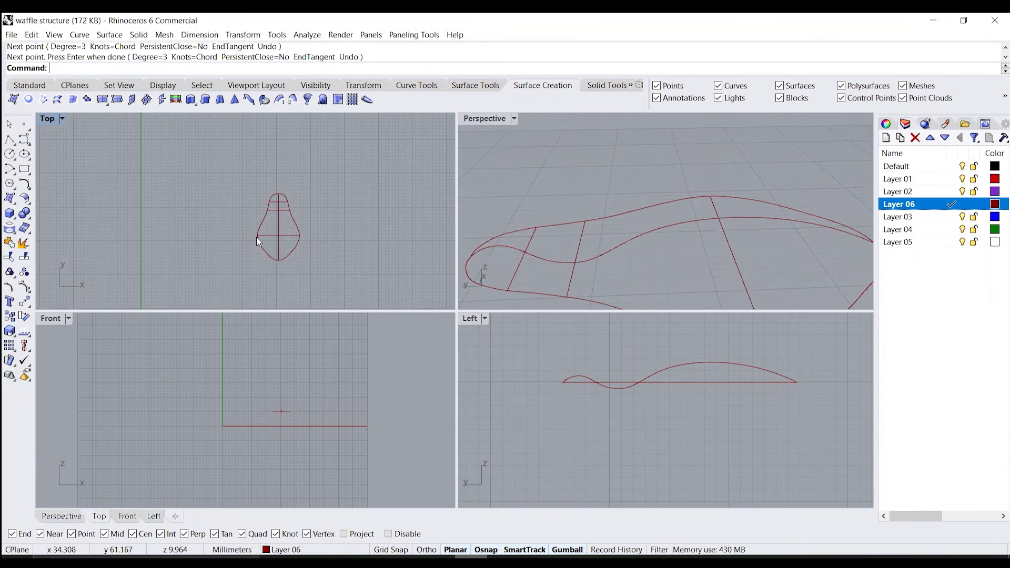
# Step: Raise the middle control points of the cross curve nearest the narrow tip to arch it towards the profile curve
pyautogui.click(541, 243)
pyautogui.scroll(-5, 548, 243)
pyautogui.scroll(8, 639, 263)
pyautogui.moveTo(656, 222); pyautogui.dragTo(687, 235, button='right')
pyautogui.moveTo(656, 212); pyautogui.dragTo(796, 255)
pyautogui.scroll(-3, 757, 254)
pyautogui.moveTo(598, 172); pyautogui.dragTo(586, 147)
pyautogui.press('Escape')
# Step: Insert two control points on the cross curve at the neck, one towards each side of the outline
pyautogui.moveTo(646, 212); pyautogui.dragTo(736, 218, button='right')
pyautogui.click(694, 195)
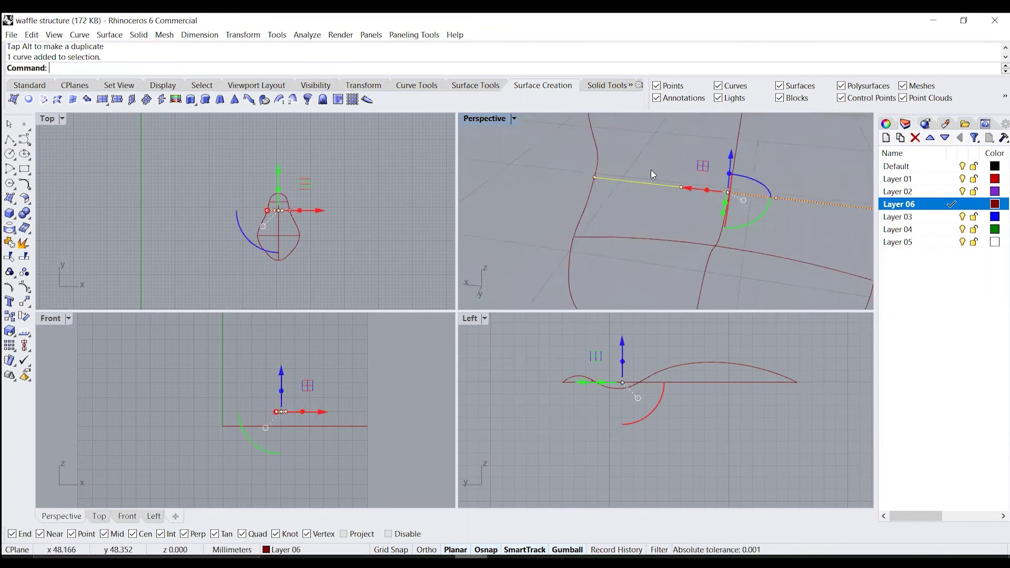
pyautogui.moveTo(583, 202); pyautogui.dragTo(655, 201, button='right')
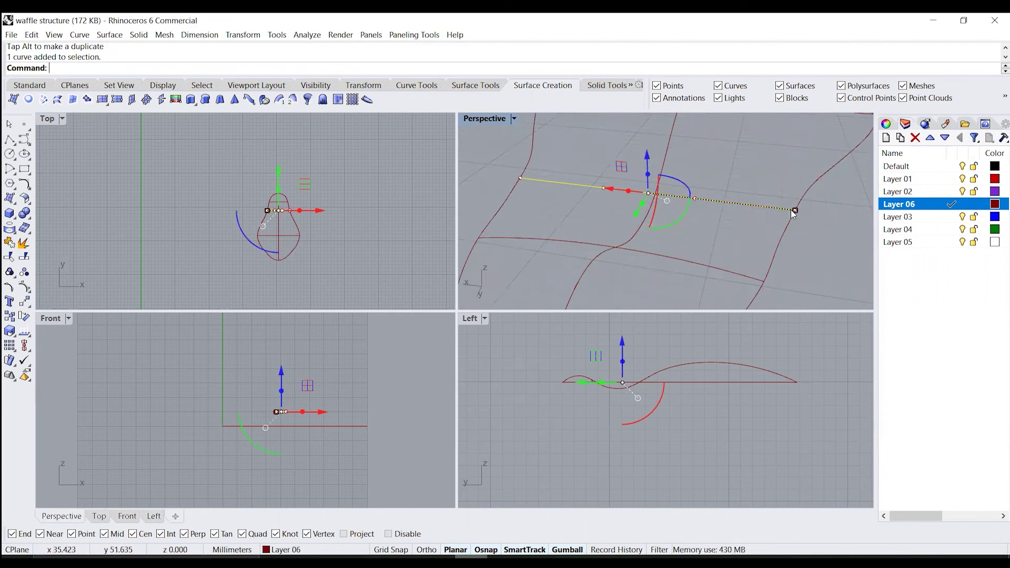
pyautogui.click(24, 288)
pyautogui.click(86, 292)
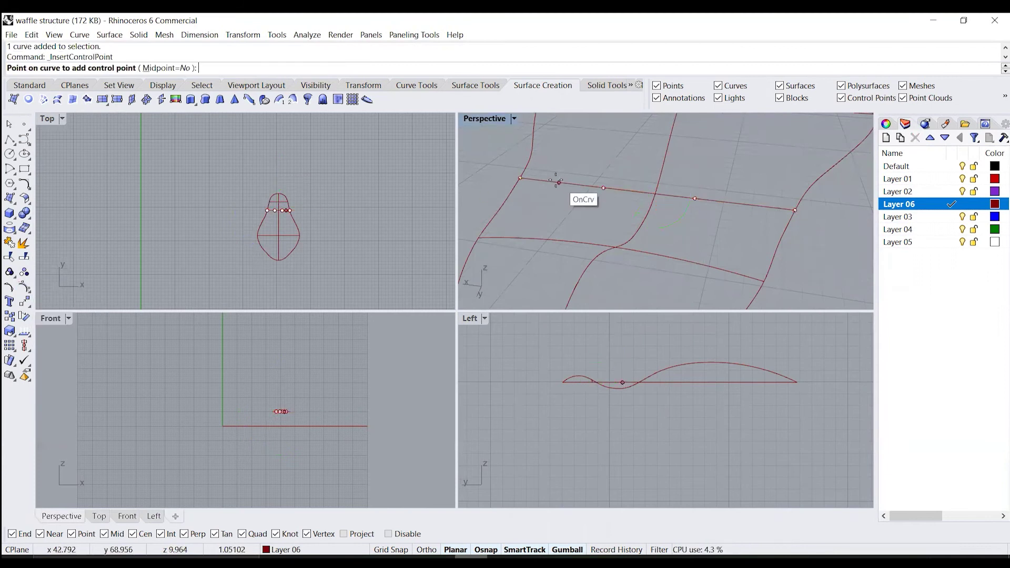
pyautogui.click(556, 182)
pyautogui.click(751, 205)
pyautogui.press('Return')
# Step: Move the middle control points of the neck cross curve vertically so it bends to the profile curve
pyautogui.moveTo(588, 169); pyautogui.dragTo(717, 216)
pyautogui.moveTo(646, 157)
pyautogui.mouseDown()
pyautogui.moveTo(646, 178)
pyautogui.moveTo(641, 141)
pyautogui.mouseUp()
pyautogui.click(555, 182)
pyautogui.keyDown('shift'); pyautogui.click(749, 206); pyautogui.keyUp('shift')
pyautogui.scroll(-5, 684, 211)
pyautogui.press('Escape')
pyautogui.press('Escape')
# Step: Turn on the control points of the widest cross curve and raise the middle ones to arch it towards the profile curve
pyautogui.moveTo(700, 216); pyautogui.dragTo(679, 221, button='right')
pyautogui.click(736, 178)
pyautogui.press('F10')
pyautogui.moveTo(634, 150); pyautogui.dragTo(711, 175)
pyautogui.moveTo(688, 138); pyautogui.dragTo(688, 116)
pyautogui.moveTo(690, 208); pyautogui.dragTo(738, 262, button='right')
pyautogui.press('Escape')
pyautogui.press('Escape')
# Step: Create a network surface from all the outline, profile and cross curves, accepting the default settings
pyautogui.scroll(-9, 710, 230)
pyautogui.click(661, 227)
pyautogui.click(641, 211)
pyautogui.click(609, 206)
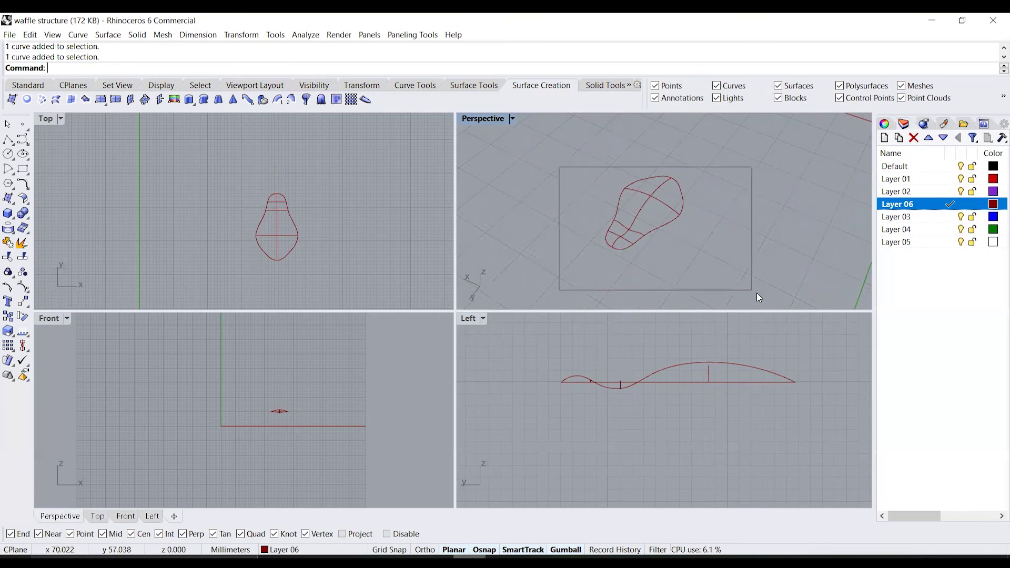
pyautogui.moveTo(758, 295); pyautogui.dragTo(758, 294)
pyautogui.click(43, 100)
pyautogui.click(498, 348)
# Step: Inspect the finished network surface and hide it together with all its curves
pyautogui.moveTo(702, 279); pyautogui.dragTo(627, 211, button='right')
pyautogui.click(605, 195)
pyautogui.scroll(8, 606, 195)
pyautogui.click(717, 182)
pyautogui.click(668, 227)
pyautogui.scroll(-5, 627, 210)
pyautogui.hotkey('ctrl', 'a')
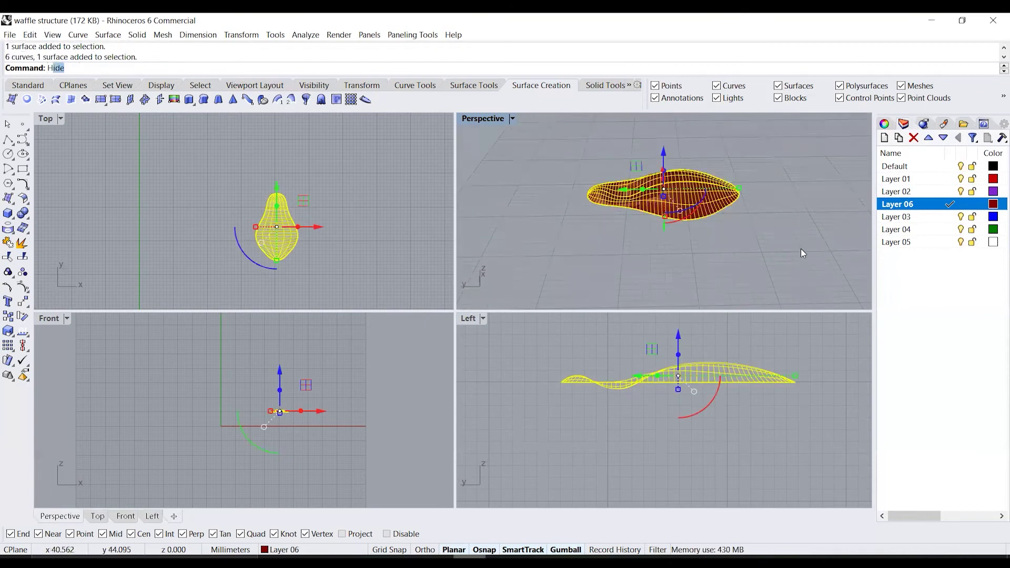
pyautogui.press('Return')
# Step: Show the hidden reference sheet and hide the first form's surface and curves again
pyautogui.write('Show')
pyautogui.press('Return')
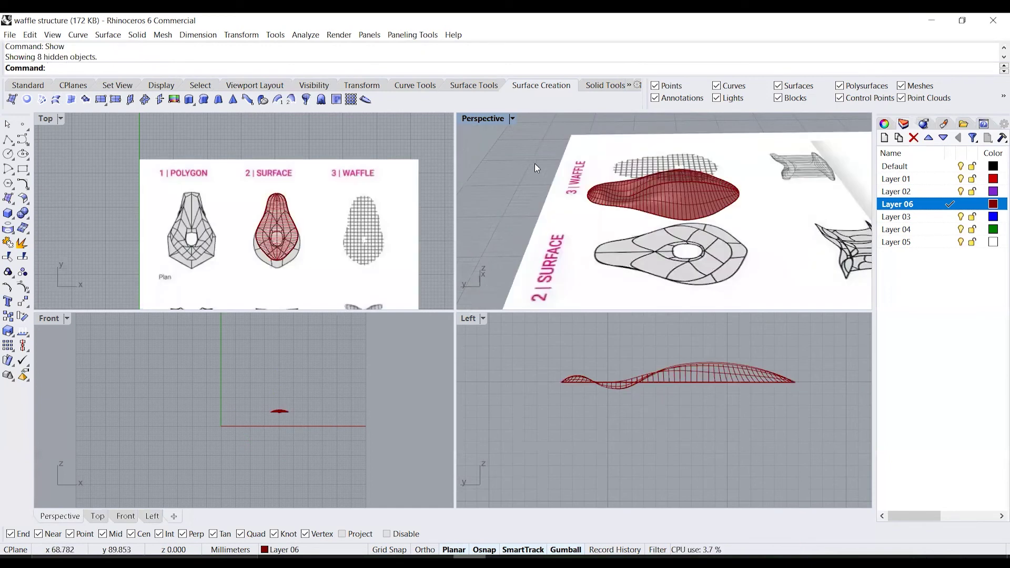
pyautogui.hotkey('ctrl', 'a')
pyautogui.hotkey('ctrl', 'h')
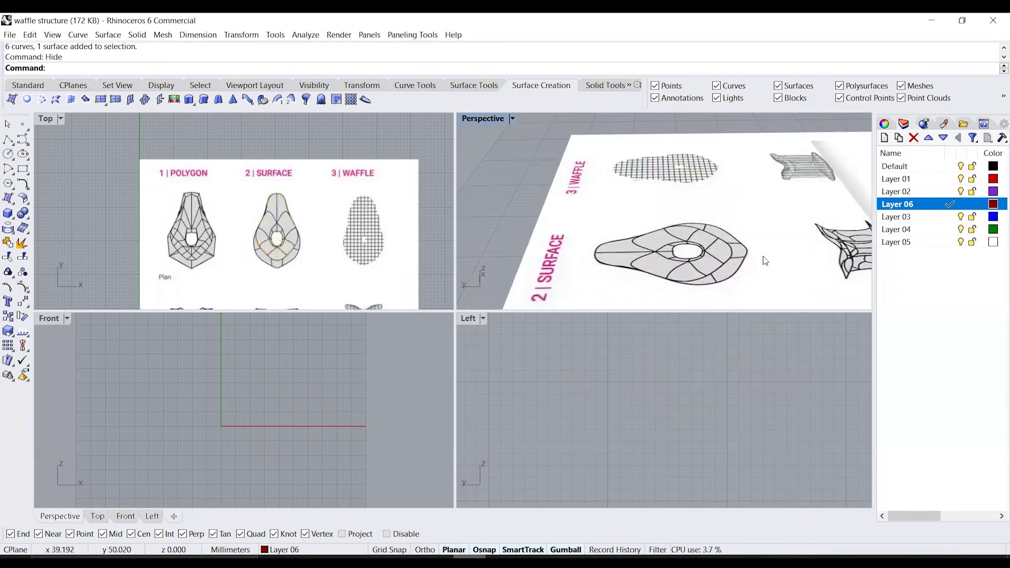
# Step: Start an interpolated curve in the Top view at the pointed end of the Surface plan and trace its lower-left edge
pyautogui.rightClick(23, 140)
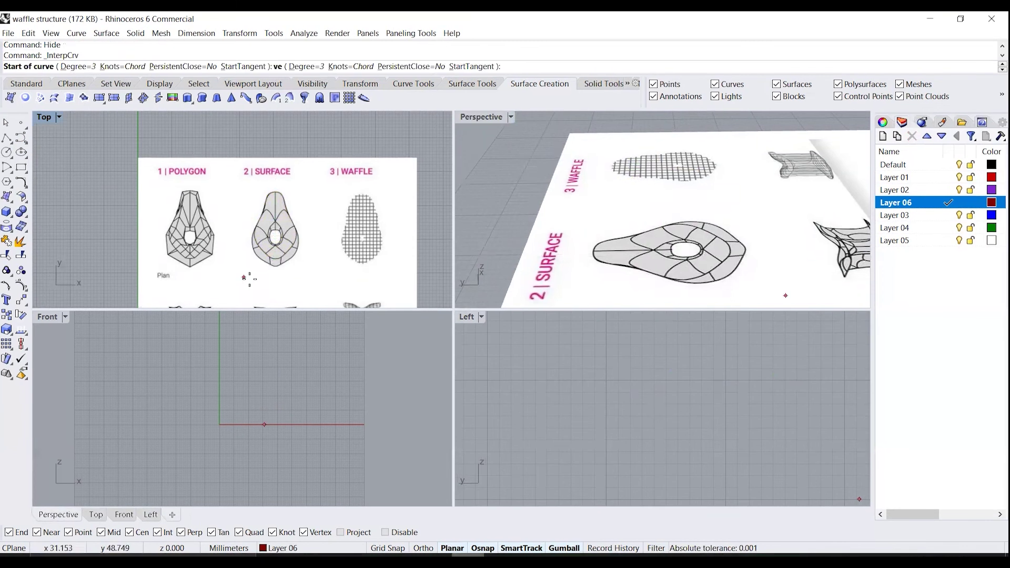
pyautogui.scroll(15, 277, 267)
pyautogui.click(260, 259)
pyautogui.scroll(7, 253, 257)
pyautogui.click(225, 249)
pyautogui.scroll(-6, 153, 232)
pyautogui.moveTo(153, 232); pyautogui.dragTo(317, 281, button='right')
pyautogui.click(312, 269)
pyautogui.click(257, 240)
pyautogui.moveTo(224, 216); pyautogui.dragTo(244, 265, button='right')
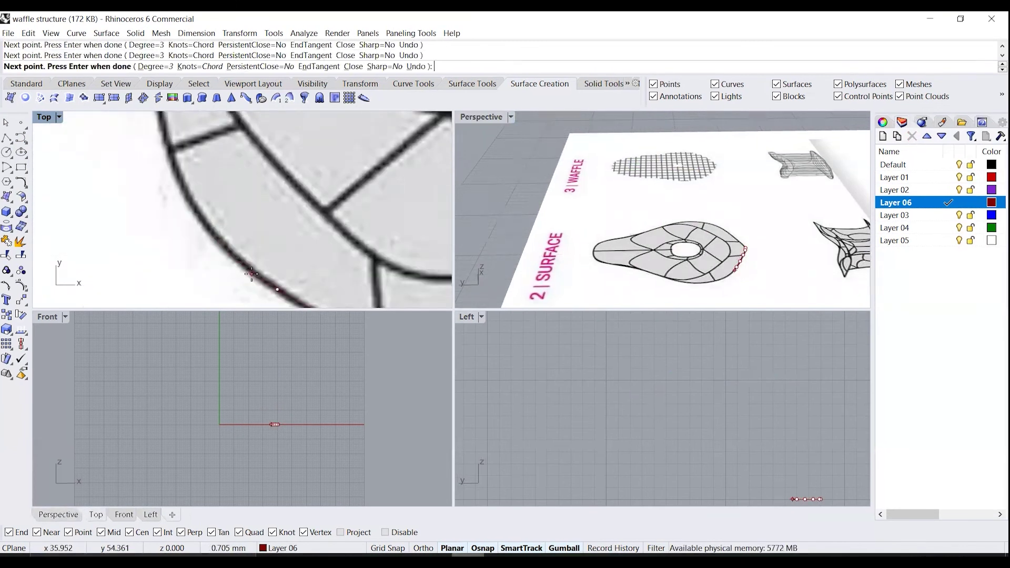
# Step: Continue tracing the plan's left edge past its widest part and neck, ending the curve at the centre of the narrow tip
pyautogui.click(176, 166)
pyautogui.moveTo(171, 158); pyautogui.dragTo(219, 281, button='right')
pyautogui.click(208, 218)
pyautogui.click(208, 153)
pyautogui.moveTo(214, 126); pyautogui.dragTo(205, 300, button='right')
pyautogui.click(216, 289)
pyautogui.click(257, 216)
pyautogui.moveTo(260, 152); pyautogui.dragTo(236, 294, button='right')
pyautogui.click(236, 170)
pyautogui.moveTo(236, 169); pyautogui.dragTo(230, 307, button='right')
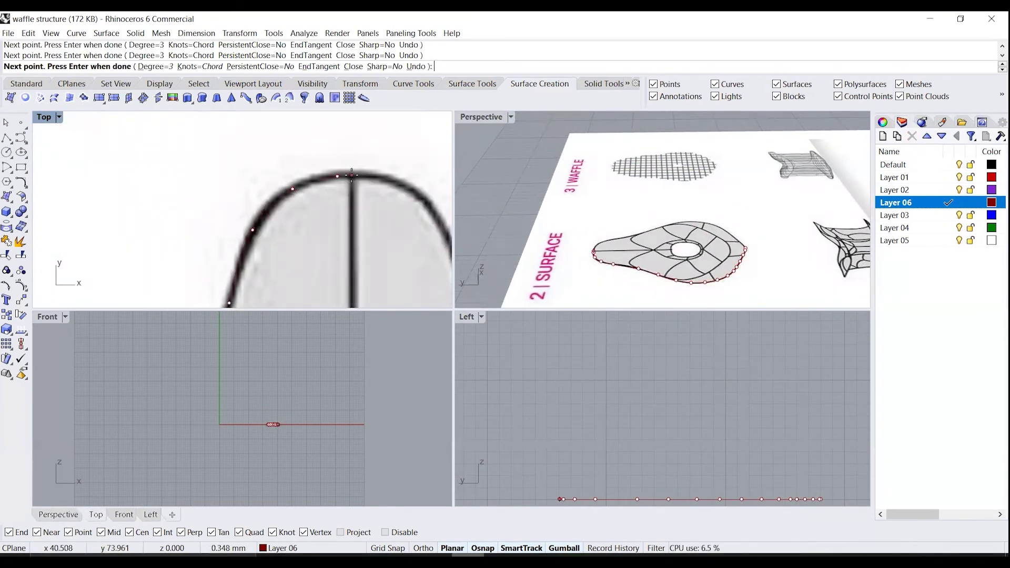
pyautogui.click(351, 175)
pyautogui.press('Return')
# Step: Mirror the traced half outline about the vertical centre line starting at the narrow tip
pyautogui.click(346, 175)
pyautogui.write('mirror')
pyautogui.press('Return')
pyautogui.click(351, 175)
pyautogui.click(353, 253)
# Step: Hide the reference sheet so only the new mirrored outline remains in view
pyautogui.scroll(-20, 295, 169)
pyautogui.click(297, 208)
pyautogui.hotkey('ctrl', 'h')
pyautogui.click(293, 255)
pyautogui.scroll(5, 307, 271)
pyautogui.moveTo(310, 267); pyautogui.dragTo(252, 269)
pyautogui.click(272, 277)
pyautogui.scroll(-15, 272, 276)
pyautogui.moveTo(700, 250); pyautogui.dragTo(648, 267, button='right')
pyautogui.scroll(-6, 648, 267)
pyautogui.scroll(9, 648, 267)
# Step: Try to draw a shallow arched interpolated profile curve along the centre line from the narrow tip
pyautogui.click(21, 138)
pyautogui.click(25, 142)
pyautogui.click(36, 149)
pyautogui.scroll(5, 563, 241)
pyautogui.click(578, 247)
pyautogui.scroll(8, 625, 476)
pyautogui.click(587, 412)
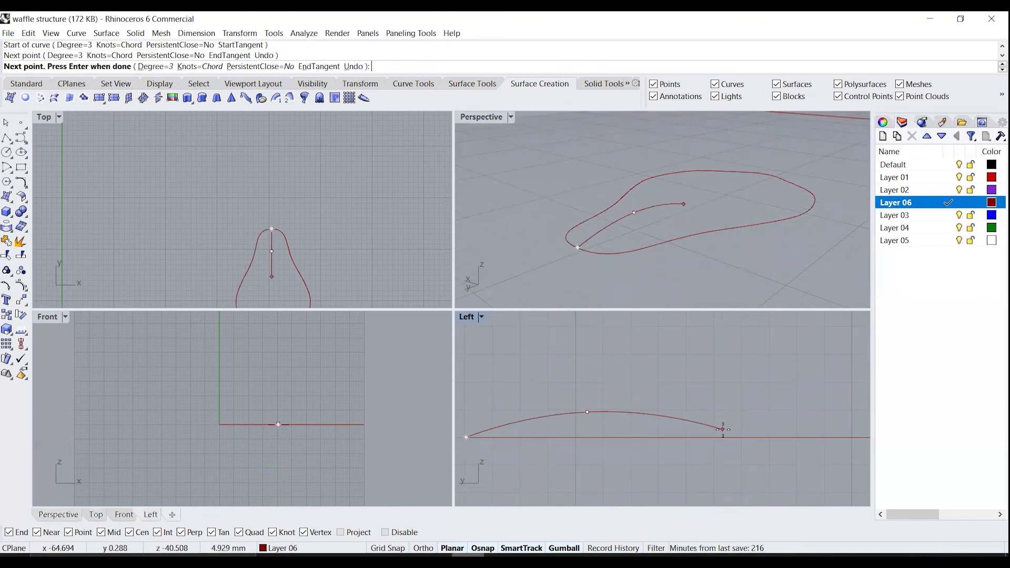
pyautogui.click(733, 431)
pyautogui.press('Return')
pyautogui.scroll(-6, 534, 420)
pyautogui.hotkey('ctrl', 'z')
# Step: Draw an interpolated profile curve from the narrow tip that arches up, dips below the outline and ends at the pointed end
pyautogui.press('Return')
pyautogui.click(577, 247)
pyautogui.click(558, 413)
pyautogui.click(624, 421)
pyautogui.click(683, 450)
pyautogui.click(767, 447)
pyautogui.click(821, 429)
pyautogui.press('Return')
# Step: Adjust the control points in the dip of the new profile curve to make the dip shallower
pyautogui.click(690, 453)
pyautogui.moveTo(684, 458); pyautogui.dragTo(692, 450)
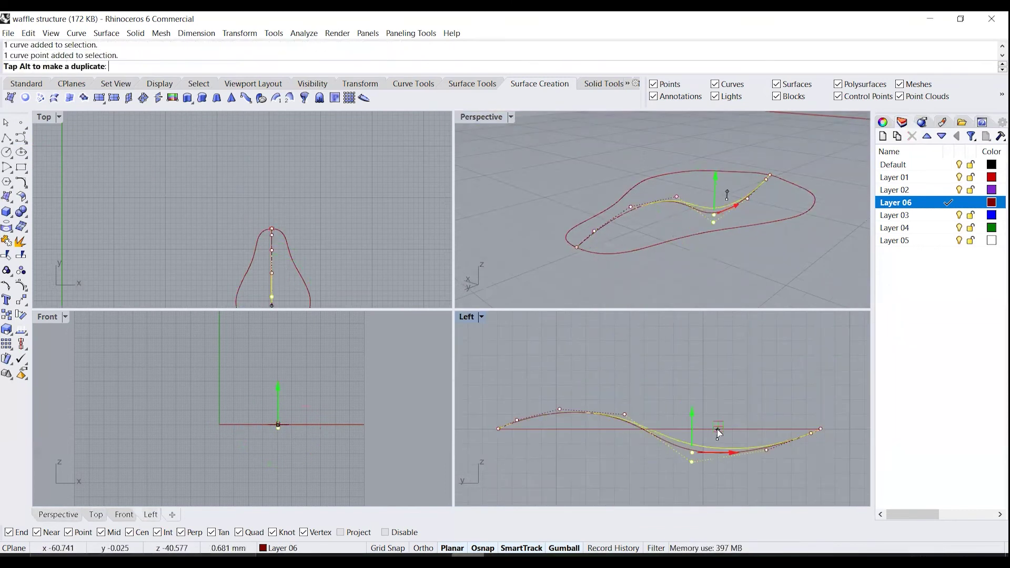
pyautogui.moveTo(776, 465); pyautogui.dragTo(683, 444)
pyautogui.scroll(8, 834, 460)
pyautogui.moveTo(729, 412); pyautogui.dragTo(868, 448)
pyautogui.moveTo(780, 368); pyautogui.dragTo(780, 361)
# Step: Adjust the control points along the profile curve's arch and mid-transition to smooth its wave
pyautogui.click(485, 428)
pyautogui.moveTo(485, 427); pyautogui.dragTo(695, 449)
pyautogui.moveTo(592, 395); pyautogui.dragTo(592, 379)
pyautogui.click(688, 453)
pyautogui.scroll(-8, 687, 453)
pyautogui.click(651, 440)
pyautogui.moveTo(642, 428); pyautogui.dragTo(655, 443)
pyautogui.moveTo(674, 412); pyautogui.dragTo(661, 416)
pyautogui.click(584, 432)
pyautogui.moveTo(583, 396); pyautogui.dragTo(583, 399)
pyautogui.click(577, 400)
pyautogui.press('Escape')
# Step: Draw an interpolated cross curve between the two sides of the new outline near the narrow tip
pyautogui.scroll(-4, 577, 401)
pyautogui.moveTo(729, 221); pyautogui.dragTo(675, 219, button='right')
pyautogui.scroll(-4, 674, 219)
pyautogui.click(26, 143)
pyautogui.click(51, 143)
pyautogui.moveTo(557, 211)
pyautogui.mouseDown(button='right')
pyautogui.moveTo(634, 261)
pyautogui.moveTo(595, 229)
pyautogui.mouseUp(button='right')
pyautogui.click(590, 211)
pyautogui.scroll(4, 291, 257)
pyautogui.click(236, 246)
pyautogui.rightClick(237, 247)
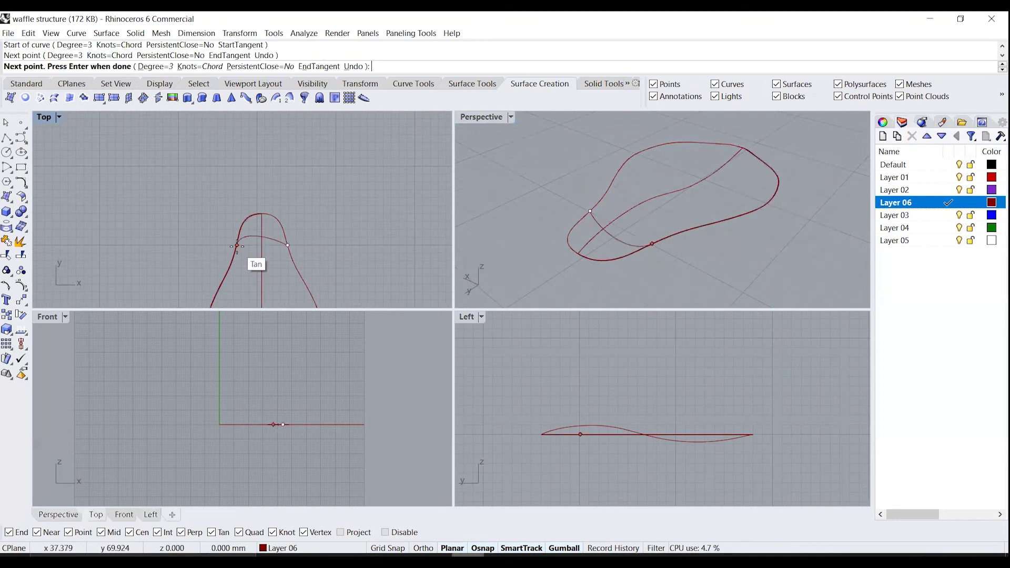
# Step: Draw a second interpolated cross curve from side to side at the outline's widest part
pyautogui.moveTo(237, 248); pyautogui.dragTo(251, 168, button='right')
pyautogui.rightClick(251, 168)
pyautogui.click(636, 153)
pyautogui.click(221, 245)
pyautogui.rightClick(221, 245)
# Step: Move the middle control points of the cross curve near the narrow tip vertically to arch it towards the profile curve
pyautogui.click(676, 238)
pyautogui.moveTo(634, 215); pyautogui.dragTo(687, 254)
pyautogui.moveTo(679, 242); pyautogui.dragTo(589, 173, button='right')
pyautogui.moveTo(547, 127); pyautogui.dragTo(547, 141)
pyautogui.moveTo(547, 125); pyautogui.dragTo(548, 141, button='right')
pyautogui.moveTo(548, 141); pyautogui.dragTo(548, 141)
# Step: Lower the middle control points of the widest cross curve so it sags towards the profile curve
pyautogui.click(680, 255)
pyautogui.moveTo(680, 255); pyautogui.dragTo(750, 242, button='right')
pyautogui.click(744, 227)
pyautogui.moveTo(626, 185); pyautogui.dragTo(747, 238)
pyautogui.moveTo(678, 401); pyautogui.dragTo(678, 407)
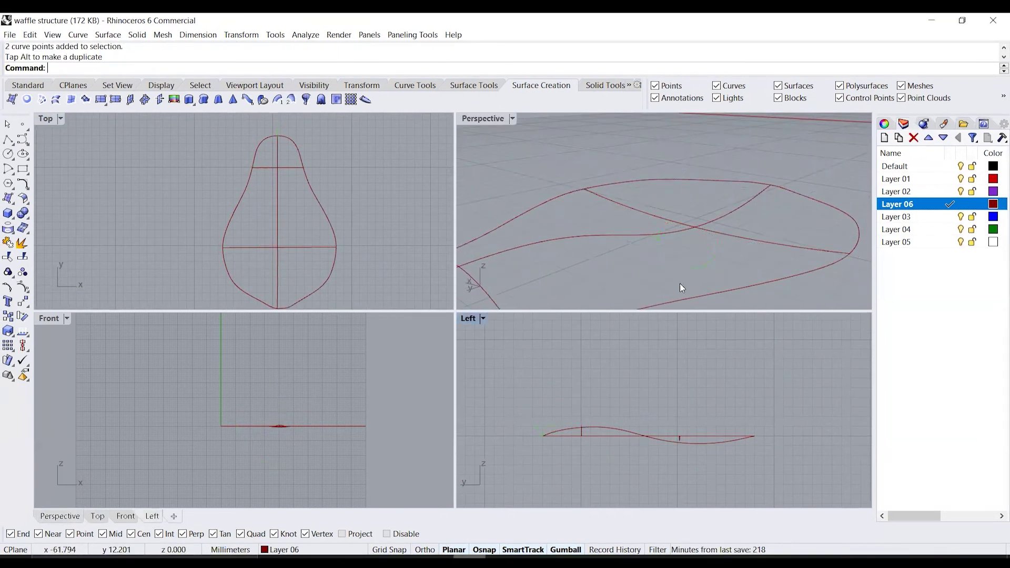
# Step: Try to create a network surface from all curves of the second form
pyautogui.scroll(-5, 679, 283)
pyautogui.moveTo(680, 284)
pyautogui.mouseDown(button='right')
pyautogui.moveTo(658, 254)
pyautogui.moveTo(638, 289)
pyautogui.moveTo(691, 295)
pyautogui.mouseUp(button='right')
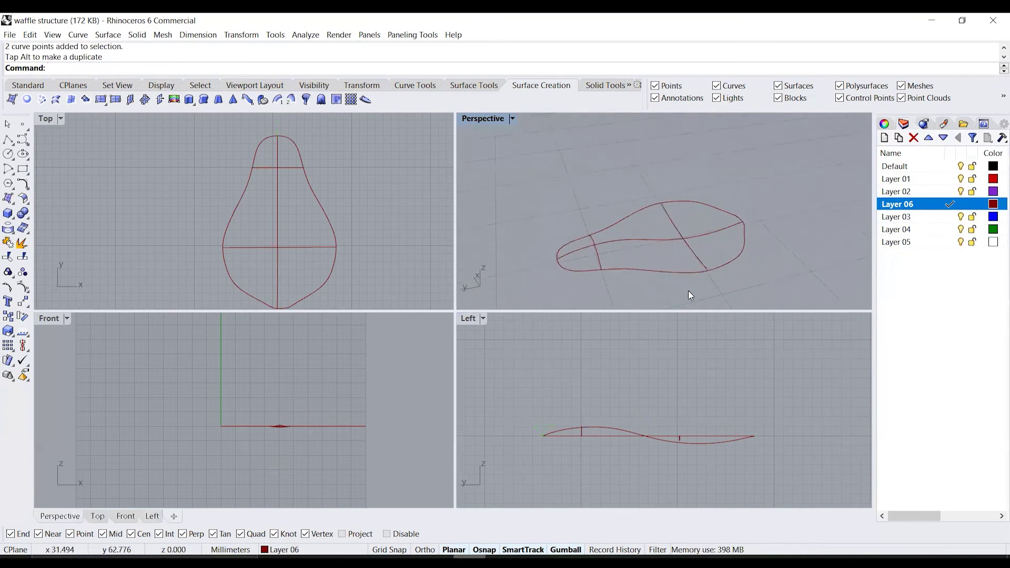
pyautogui.click(44, 97)
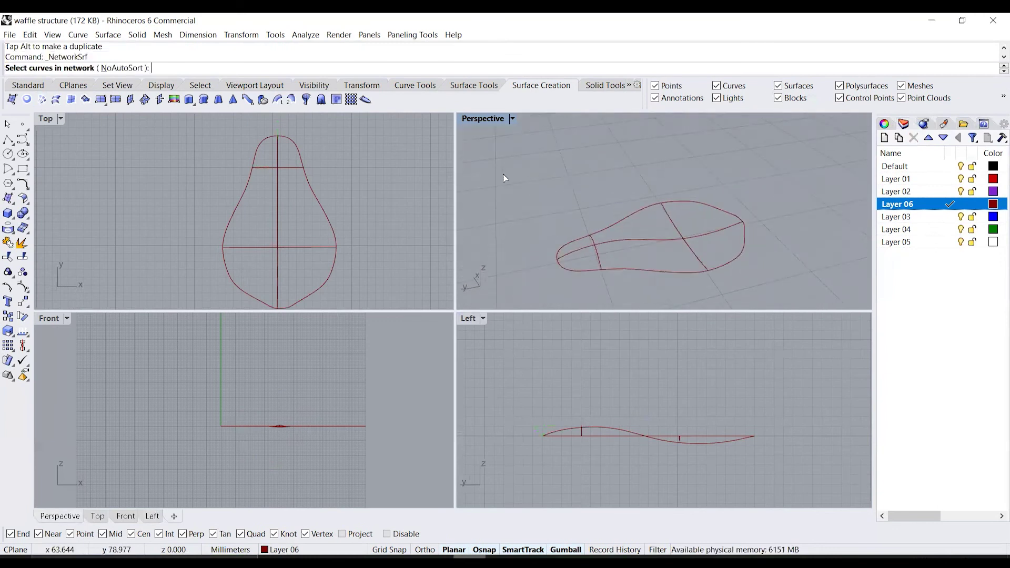
pyautogui.moveTo(507, 160); pyautogui.dragTo(785, 282)
pyautogui.press('Return')
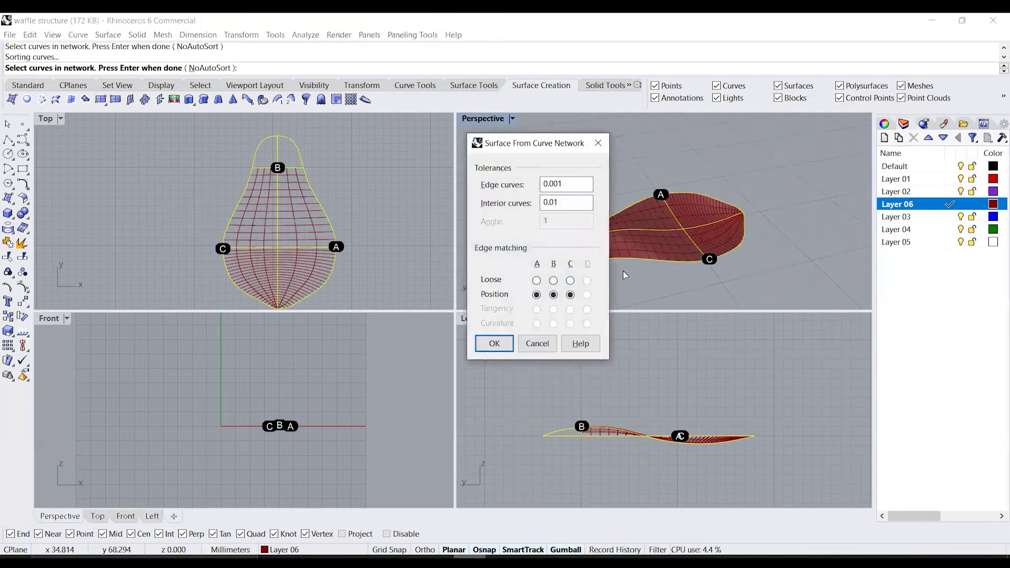
pyautogui.press('Escape')
# Step: Leave the network surface unfinished and move the profile curve's end control point onto the second form's outline
pyautogui.moveTo(615, 270)
pyautogui.mouseDown(button='right')
pyautogui.moveTo(528, 242)
pyautogui.moveTo(608, 230)
pyautogui.moveTo(614, 273)
pyautogui.mouseUp(button='right')
pyautogui.click(610, 276)
pyautogui.scroll(5, 600, 294)
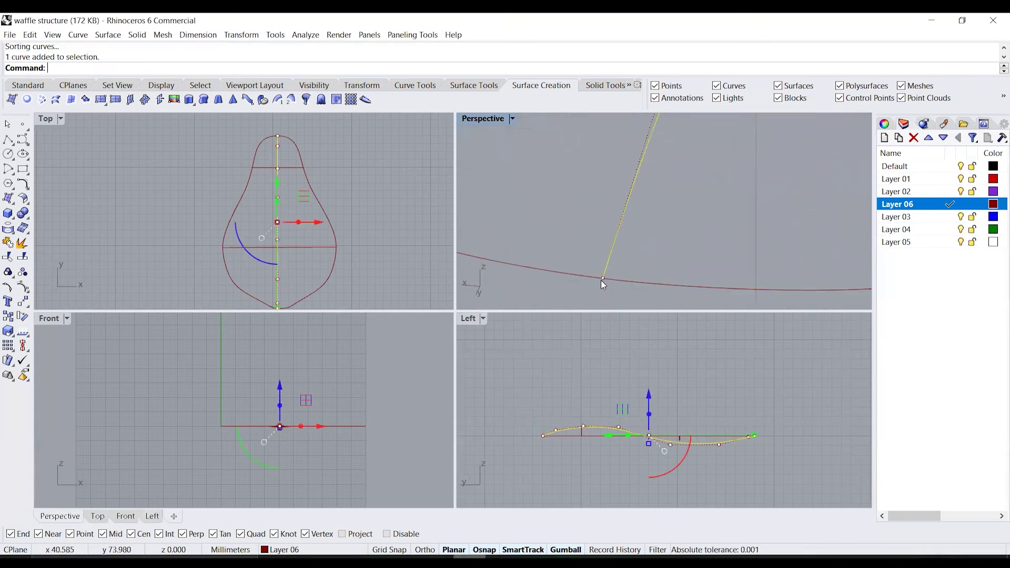
pyautogui.moveTo(601, 280); pyautogui.dragTo(618, 281)
pyautogui.press('Escape')
pyautogui.scroll(-5, 600, 282)
pyautogui.moveTo(599, 283); pyautogui.dragTo(536, 192, button='right')
# Step: Create a network surface from all five curves of the second form
pyautogui.moveTo(803, 267); pyautogui.dragTo(803, 268)
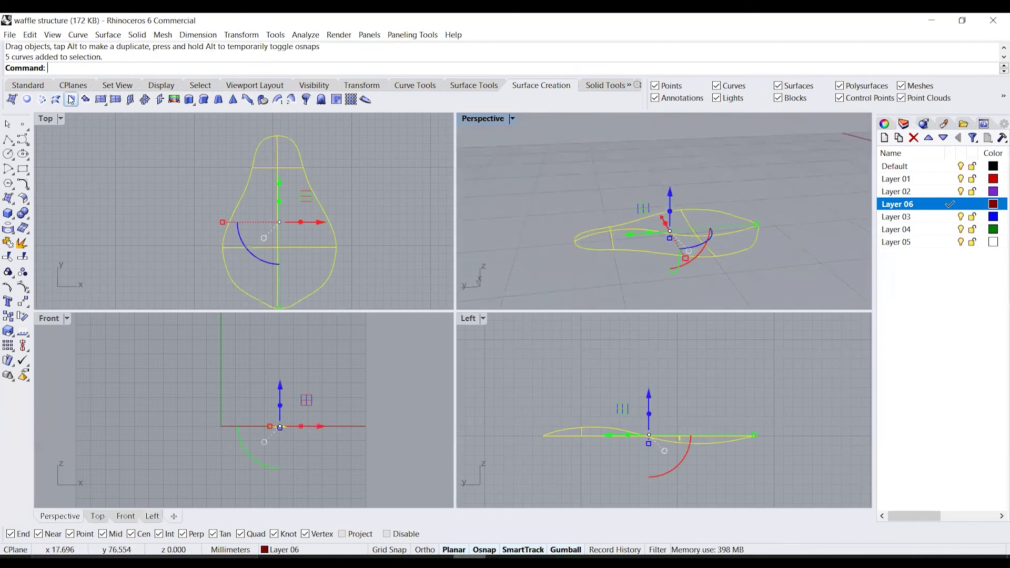
pyautogui.click(41, 100)
pyautogui.click(501, 342)
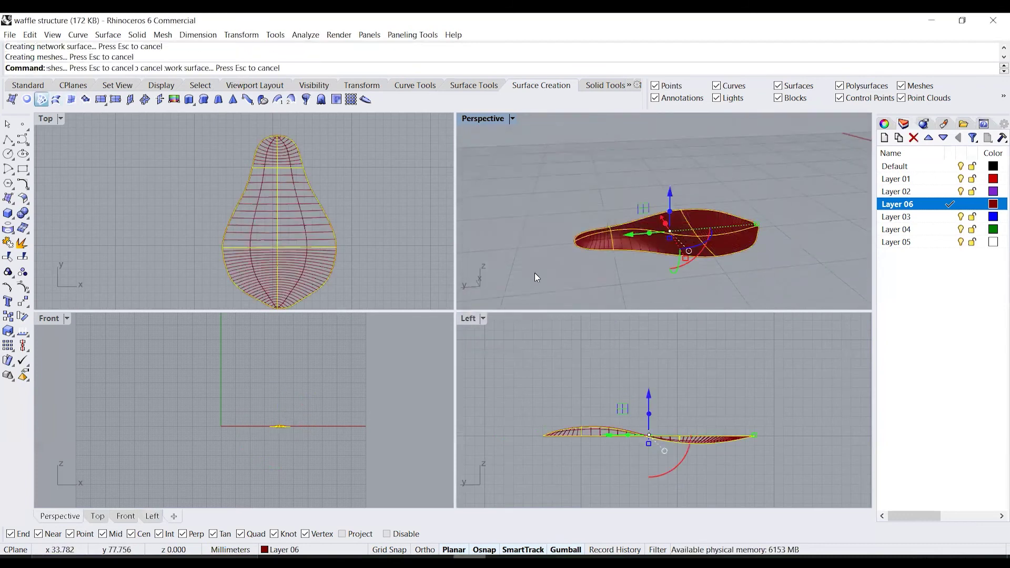
pyautogui.moveTo(591, 254); pyautogui.dragTo(667, 265, button='right')
# Step: Show all hidden objects, and hide the reference sheet again so only the two forms are displayed
pyautogui.scroll(-2, 667, 269)
pyautogui.press('Return')
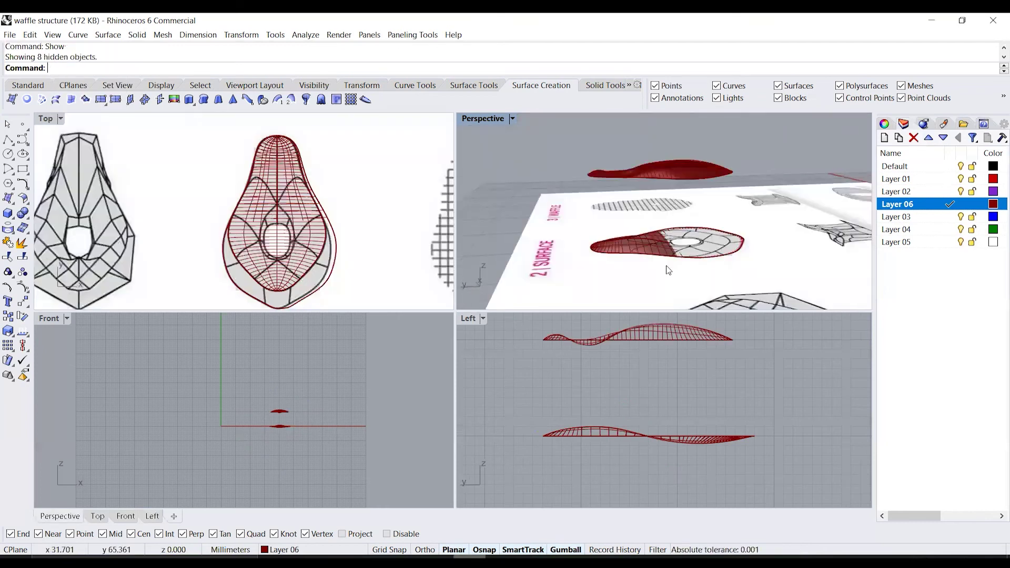
pyautogui.click(548, 242)
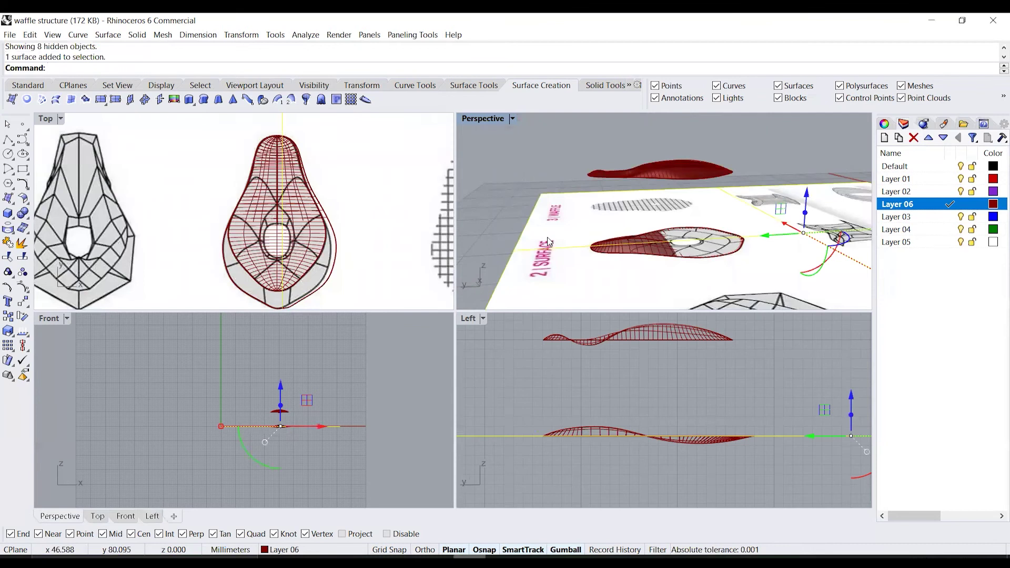
pyautogui.write('Hide')
pyautogui.press('Return')
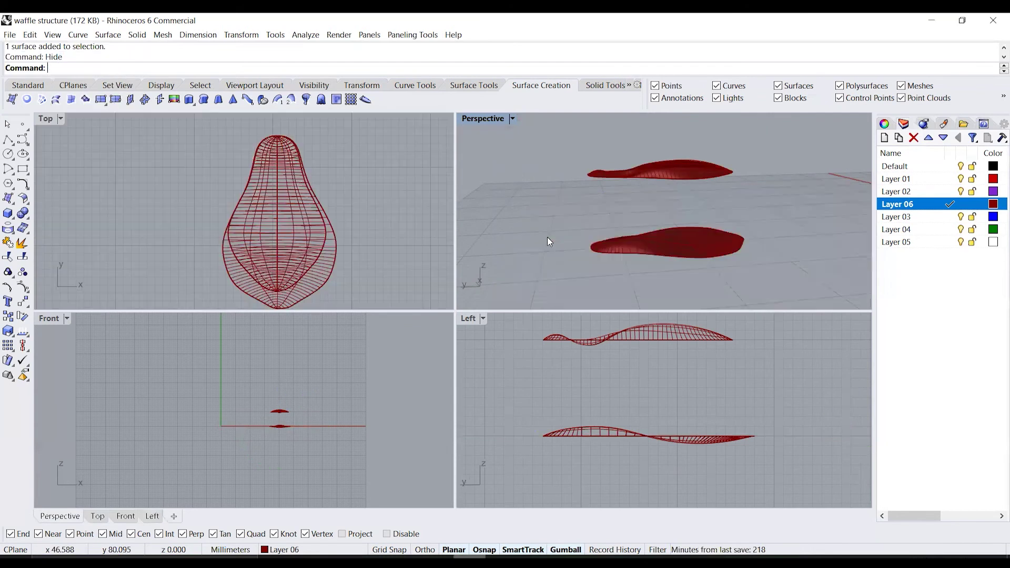
pyautogui.moveTo(665, 268); pyautogui.dragTo(639, 215, button='right')
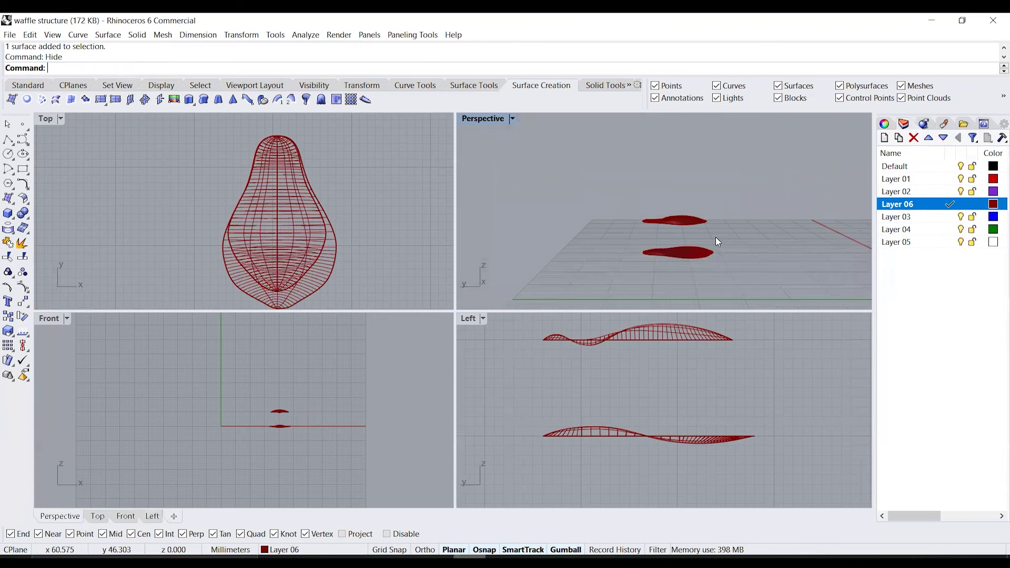
# Step: Move the upper form with its curves vertically down, closer to the lower form
pyautogui.moveTo(615, 197); pyautogui.dragTo(721, 231)
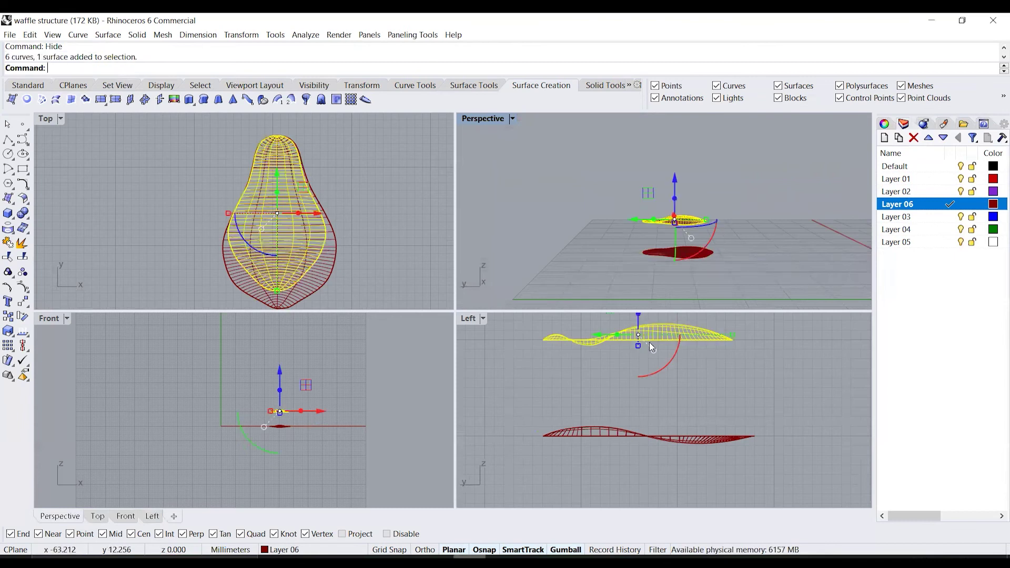
pyautogui.scroll(-3, 645, 373)
pyautogui.moveTo(641, 321); pyautogui.dragTo(644, 341)
# Step: Hide both network surfaces, leaving only the curves of the two forms displayed
pyautogui.moveTo(705, 260); pyautogui.dragTo(695, 216, button='right')
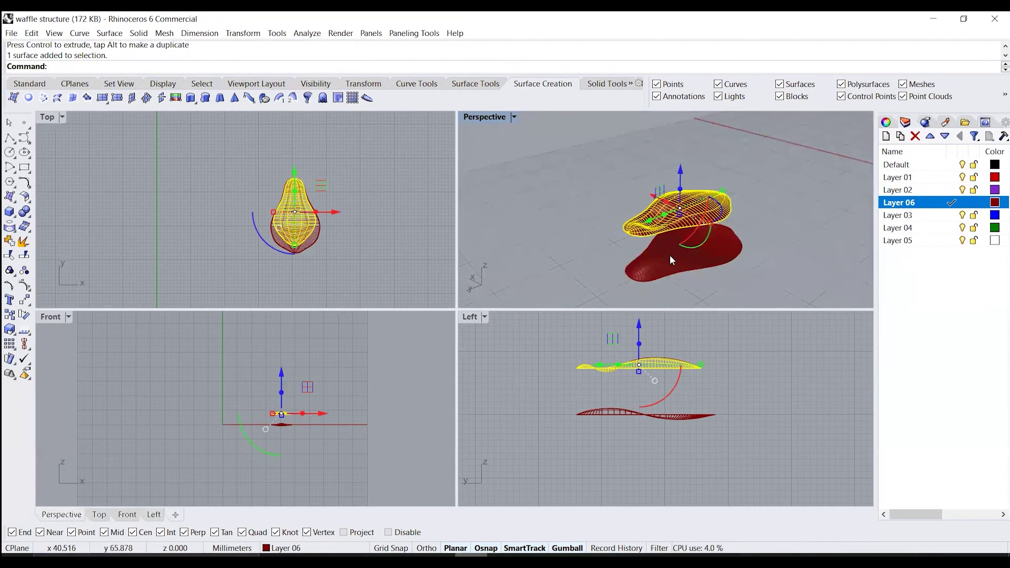
pyautogui.keyDown('shift'); pyautogui.click(670, 254); pyautogui.keyUp('shift')
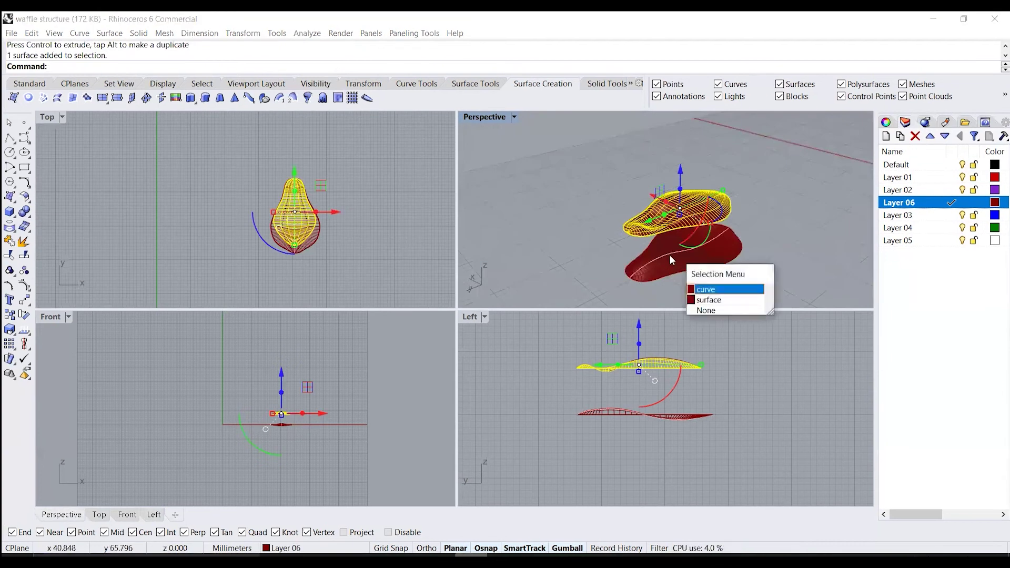
pyautogui.click(709, 295)
pyautogui.write('hide')
pyautogui.press('Return')
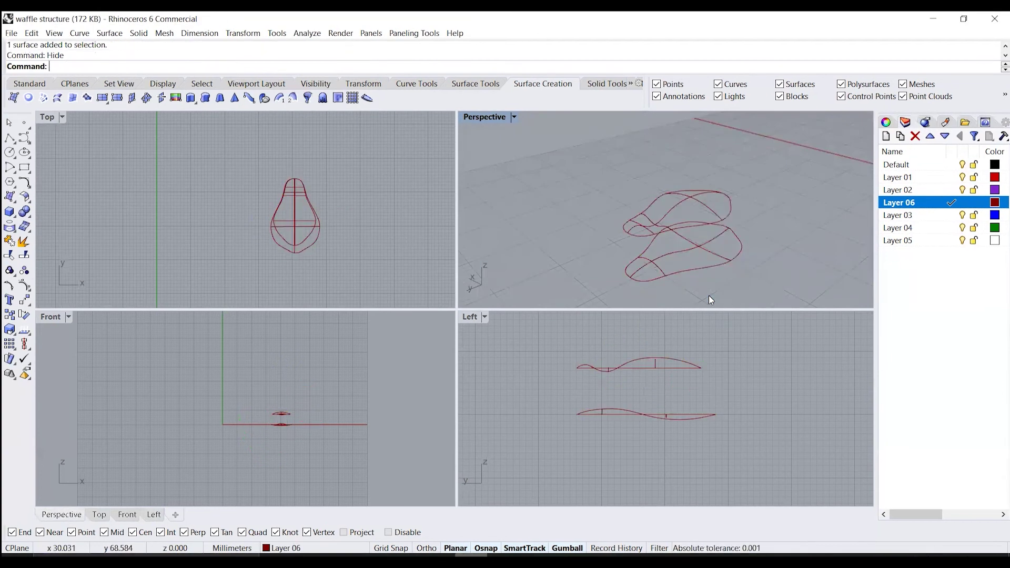
# Step: Draw an interpolated curve from the side of the upper outline straight down to the lower outline
pyautogui.moveTo(709, 295); pyautogui.dragTo(703, 260, button='right')
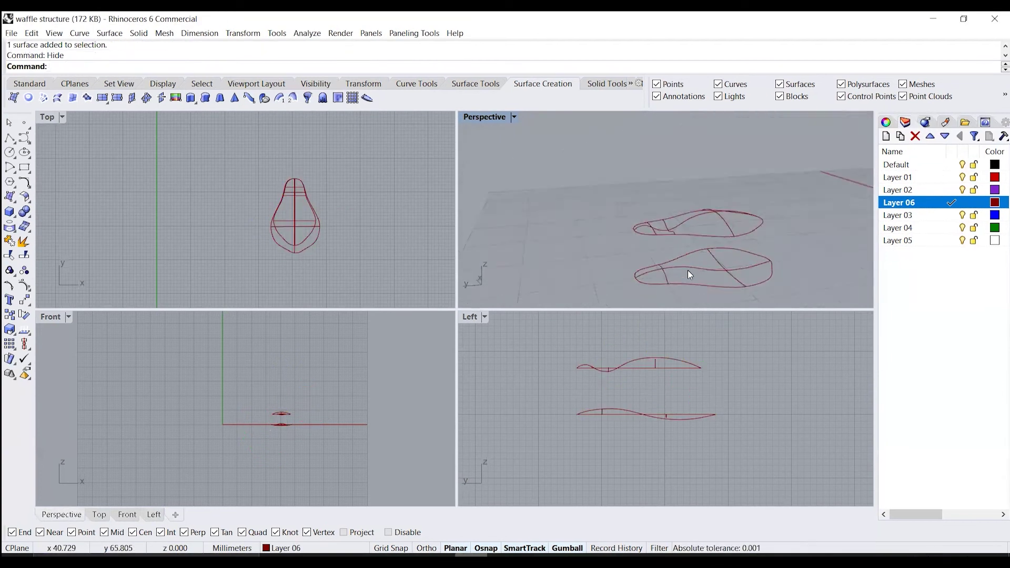
pyautogui.scroll(3, 689, 271)
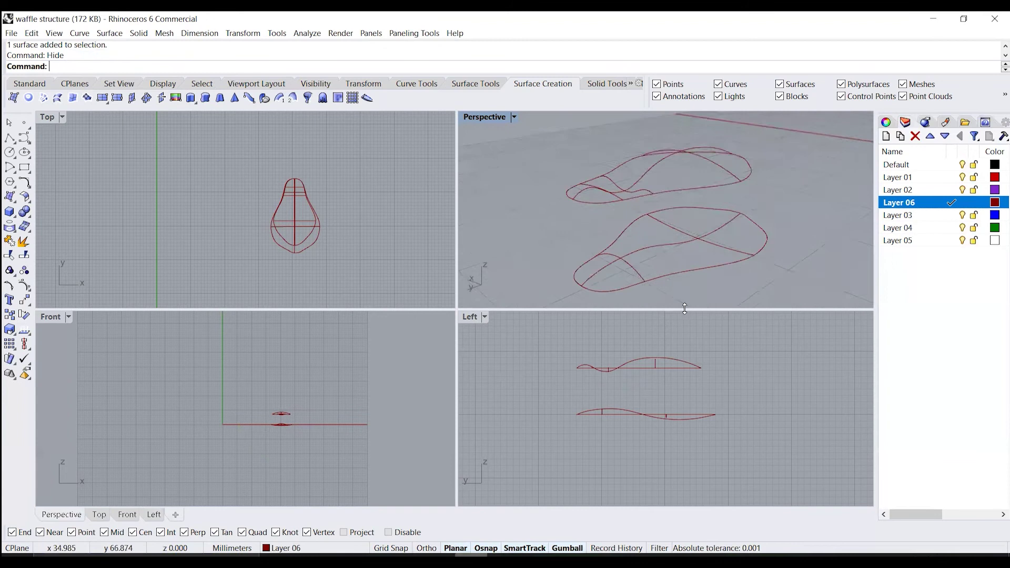
pyautogui.click(28, 144)
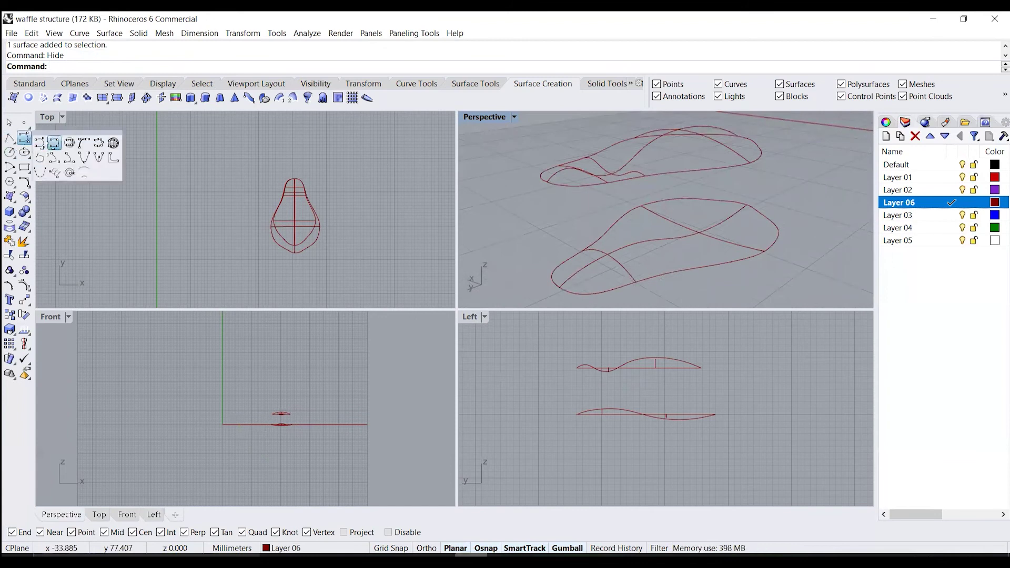
pyautogui.click(48, 139)
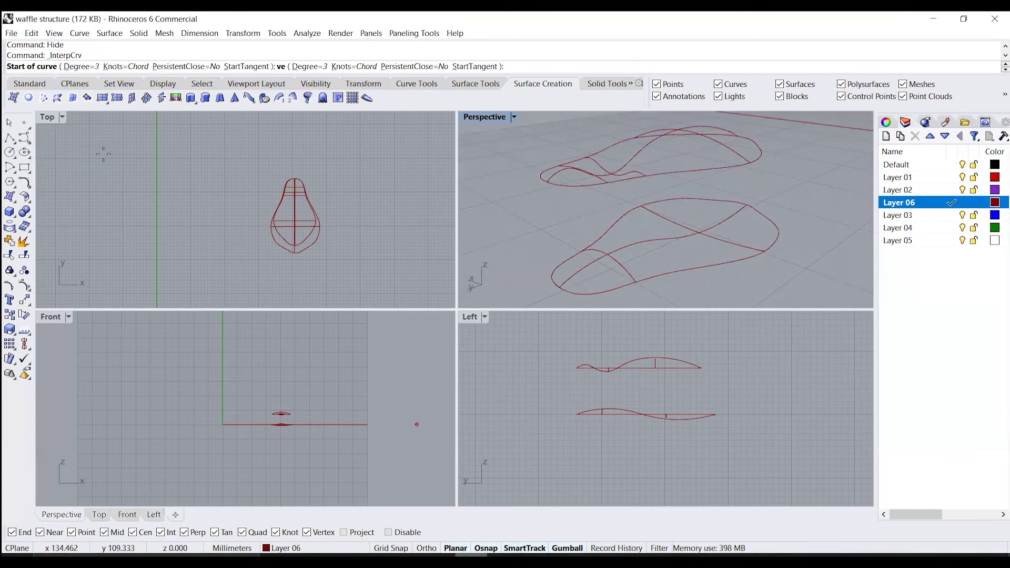
pyautogui.scroll(2, 734, 172)
pyautogui.click(726, 169)
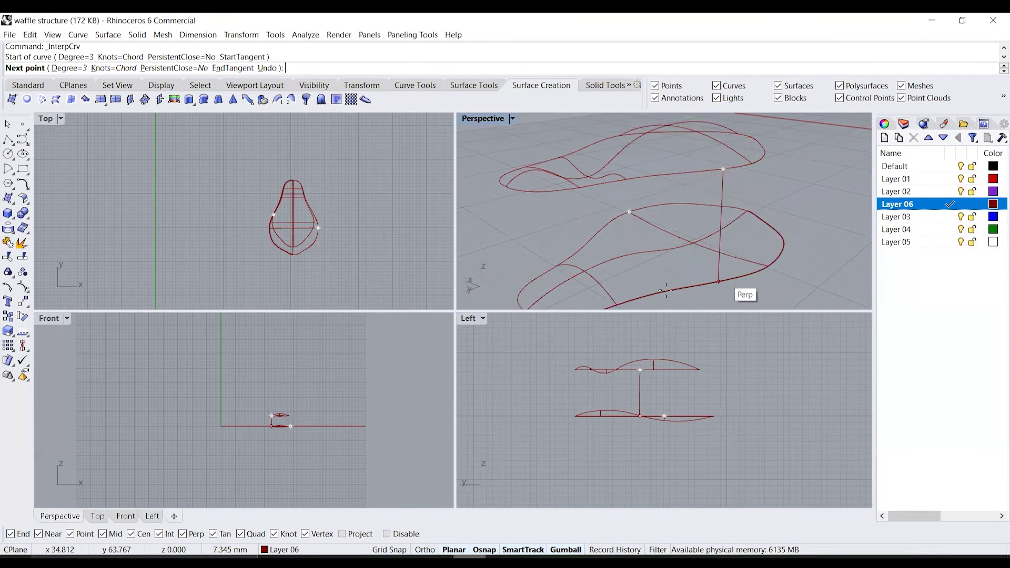
pyautogui.scroll(9, 677, 429)
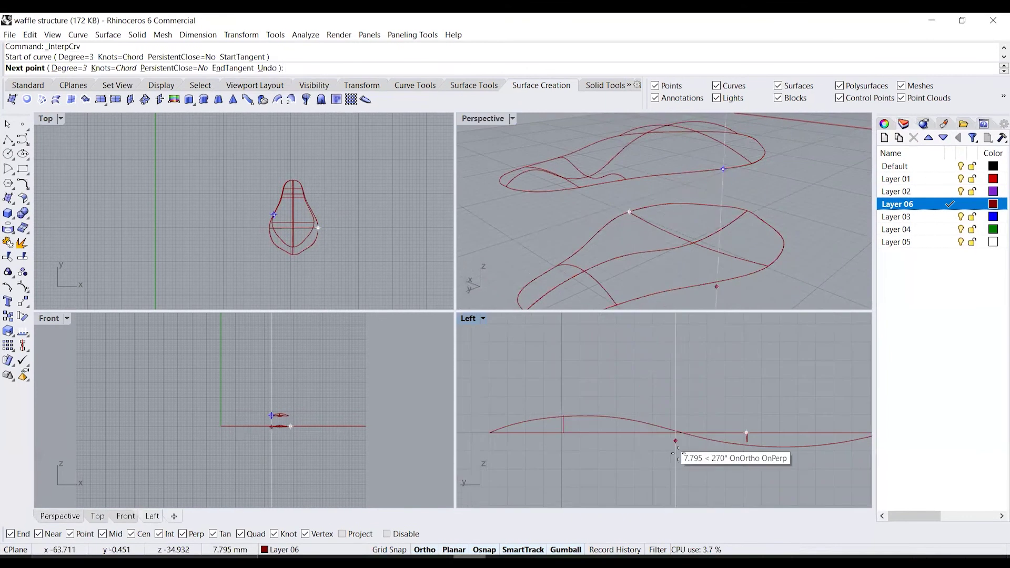
pyautogui.click(676, 458)
pyautogui.press('Return')
pyautogui.scroll(-10, 677, 457)
# Step: Adjust the vertical curve's end control points so they meet the upper and lower outlines
pyautogui.click(717, 287)
pyautogui.scroll(4, 714, 286)
pyautogui.scroll(7, 683, 464)
pyautogui.moveTo(712, 282); pyautogui.dragTo(731, 233)
pyautogui.scroll(15, 678, 454)
pyautogui.press('Return')
pyautogui.scroll(-3, 722, 278)
pyautogui.press('Escape')
pyautogui.click(724, 160)
pyautogui.scroll(6, 720, 302)
pyautogui.click(727, 289)
pyautogui.click(707, 256)
pyautogui.scroll(-12, 707, 256)
pyautogui.moveTo(633, 277); pyautogui.dragTo(678, 244, button='right')
# Step: Copy the vertical curve to the opposite side of the two outlines
pyautogui.click(672, 237)
pyautogui.scroll(7, 674, 276)
pyautogui.write('copy')
pyautogui.press('Return')
pyautogui.click(672, 267)
pyautogui.moveTo(582, 276); pyautogui.dragTo(548, 270, button='right')
pyautogui.click(515, 267)
pyautogui.press('Return')
# Step: Move the copied vertical curve's upper end control point onto the upper outline
pyautogui.click(533, 205)
pyautogui.moveTo(532, 175); pyautogui.dragTo(542, 175)
pyautogui.click(568, 237)
pyautogui.scroll(-6, 568, 242)
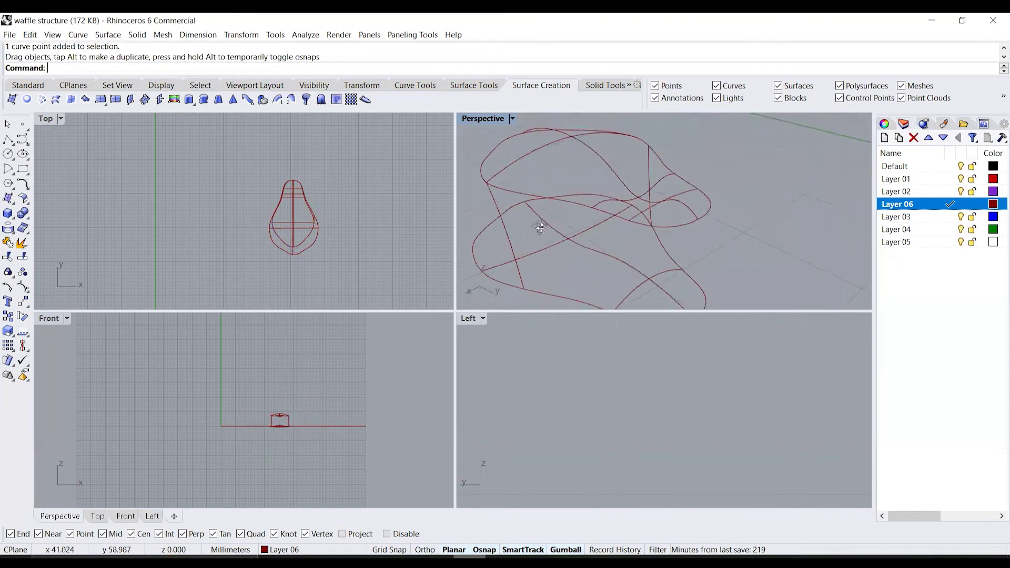
pyautogui.moveTo(569, 242); pyautogui.dragTo(581, 237, button='right')
# Step: Move the middle control points of one vertical curve outward so it bulges sideways in the front view
pyautogui.click(582, 264)
pyautogui.click(582, 265)
pyautogui.moveTo(569, 232); pyautogui.dragTo(595, 284)
pyautogui.moveTo(594, 285); pyautogui.dragTo(631, 283, button='right')
pyautogui.scroll(20, 289, 425)
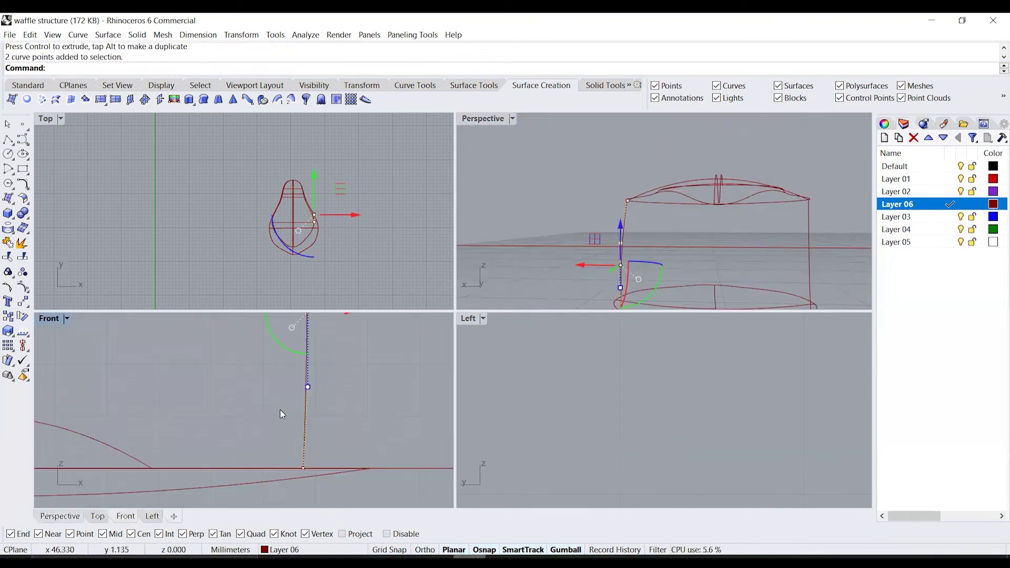
pyautogui.scroll(-4, 289, 416)
pyautogui.moveTo(326, 386); pyautogui.dragTo(333, 386)
pyautogui.moveTo(318, 360); pyautogui.dragTo(320, 353)
pyautogui.scroll(-2, 315, 353)
pyautogui.press('Escape')
pyautogui.press('Escape')
# Step: Move the middle control points of the opposite vertical curve outward to mirror the first bulge
pyautogui.moveTo(613, 259); pyautogui.dragTo(598, 258, button='right')
pyautogui.click(736, 259)
pyautogui.moveTo(752, 277); pyautogui.dragTo(721, 231)
pyautogui.moveTo(215, 375); pyautogui.dragTo(209, 375)
pyautogui.press('Escape')
pyautogui.press('Escape')
# Step: Hide the profile and cross curves of both forms, keeping the outlines and vertical curves displayed
pyautogui.moveTo(597, 243); pyautogui.dragTo(737, 294, button='right')
pyautogui.scroll(8, 290, 222)
pyautogui.moveTo(309, 265); pyautogui.dragTo(284, 136)
pyautogui.hotkey('ctrl', 'h')
# Step: Snap the end control points of the vertical curves precisely onto the outlines
pyautogui.moveTo(737, 247); pyautogui.dragTo(595, 218, button='right')
pyautogui.scroll(6, 591, 218)
pyautogui.click(640, 228)
pyautogui.moveTo(610, 191); pyautogui.dragTo(643, 186)
pyautogui.press('Escape')
pyautogui.press('Escape')
pyautogui.scroll(-6, 644, 210)
pyautogui.moveTo(644, 205); pyautogui.dragTo(646, 232, button='right')
pyautogui.click(663, 221)
pyautogui.moveTo(662, 197); pyautogui.dragTo(658, 195)
pyautogui.moveTo(653, 210); pyautogui.dragTo(526, 248, button='right')
pyautogui.press('Escape')
# Step: Join the two halves of the lower outline into one closed curve
pyautogui.scroll(-12, 557, 232)
pyautogui.scroll(-15, 610, 358)
pyautogui.scroll(15, 560, 413)
pyautogui.scroll(12, 614, 201)
pyautogui.moveTo(621, 248); pyautogui.dragTo(655, 299, button='right')
pyautogui.click(686, 270)
pyautogui.press('F10')
pyautogui.click(683, 247)
pyautogui.press('F10')
pyautogui.click(645, 288)
pyautogui.click(714, 226)
pyautogui.write('Join')
pyautogui.press('Return')
# Step: Join the two halves of the upper outline into one closed curve
pyautogui.click(697, 176)
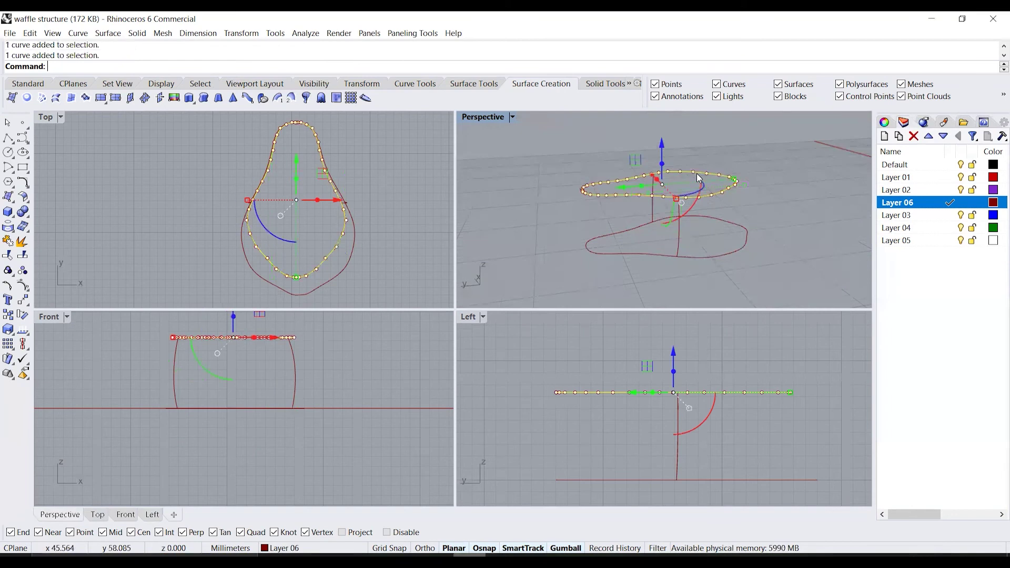
pyautogui.write('Join')
pyautogui.press('Return')
pyautogui.press('Escape')
# Step: Split the upper and lower outlines with the two vertical curves as cutting objects
pyautogui.click(699, 197)
pyautogui.keyDown('shift'); pyautogui.click(732, 256); pyautogui.keyUp('shift')
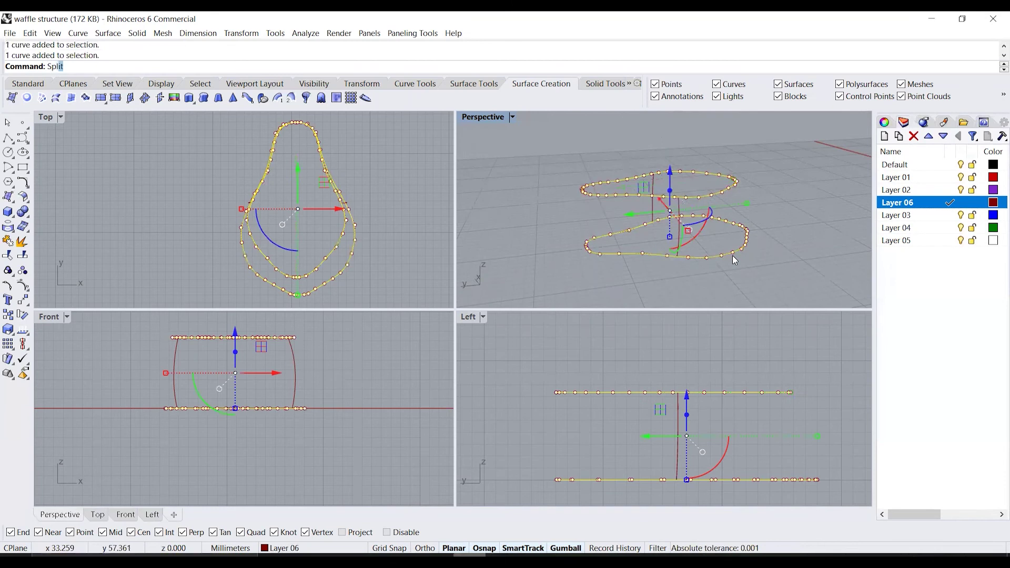
pyautogui.moveTo(644, 239); pyautogui.dragTo(596, 248, button='right')
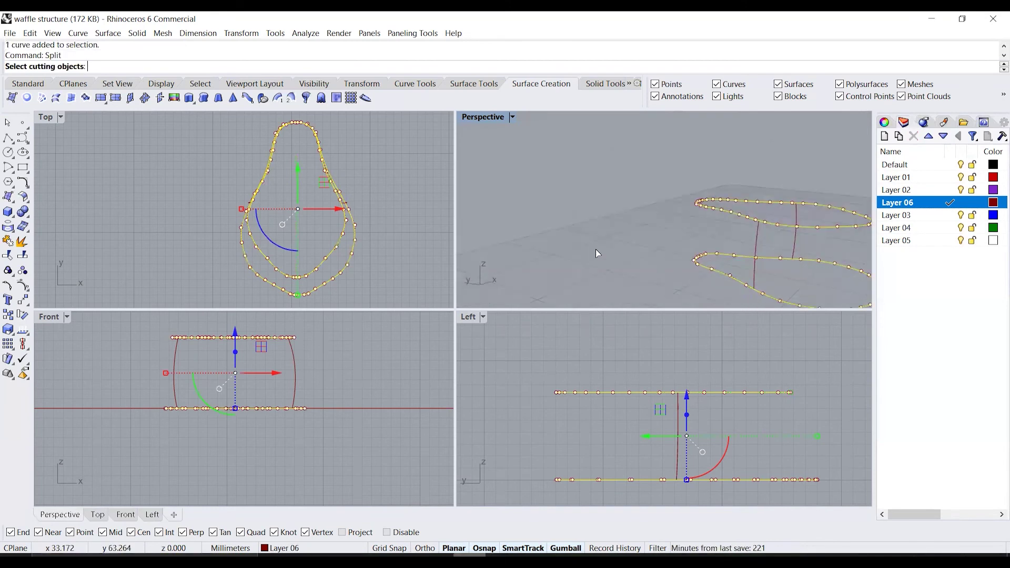
pyautogui.click(756, 244)
pyautogui.click(797, 241)
pyautogui.rightClick(798, 241)
pyautogui.press('Escape')
# Step: Create a Sweep2 surface with the wide-end parts of both outlines as rails and the two vertical curves as cross sections
pyautogui.moveTo(611, 209); pyautogui.dragTo(671, 239, button='right')
pyautogui.click(730, 260)
pyautogui.click(748, 191)
pyautogui.click(717, 264)
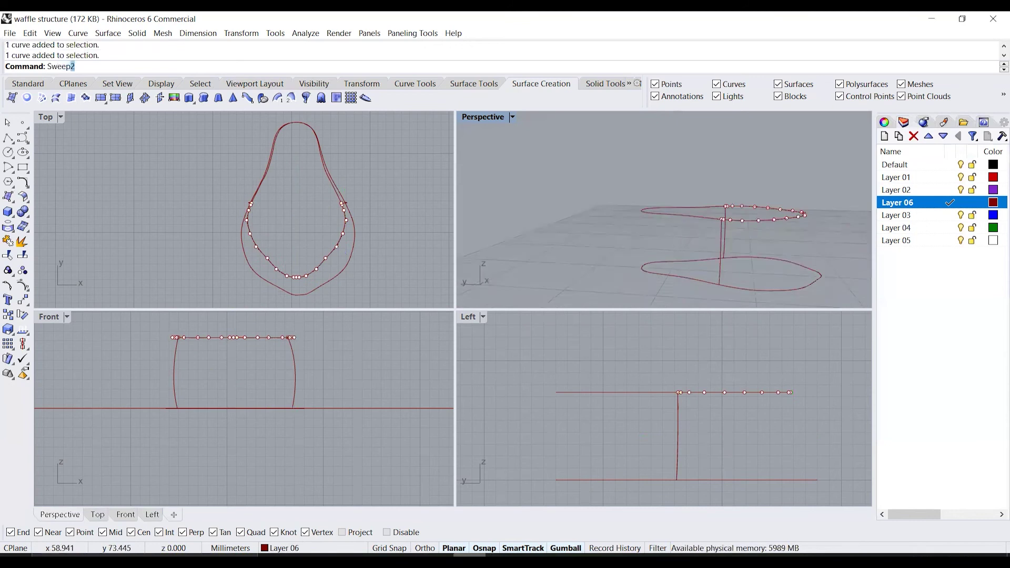
pyautogui.click(750, 287)
pyautogui.click(723, 259)
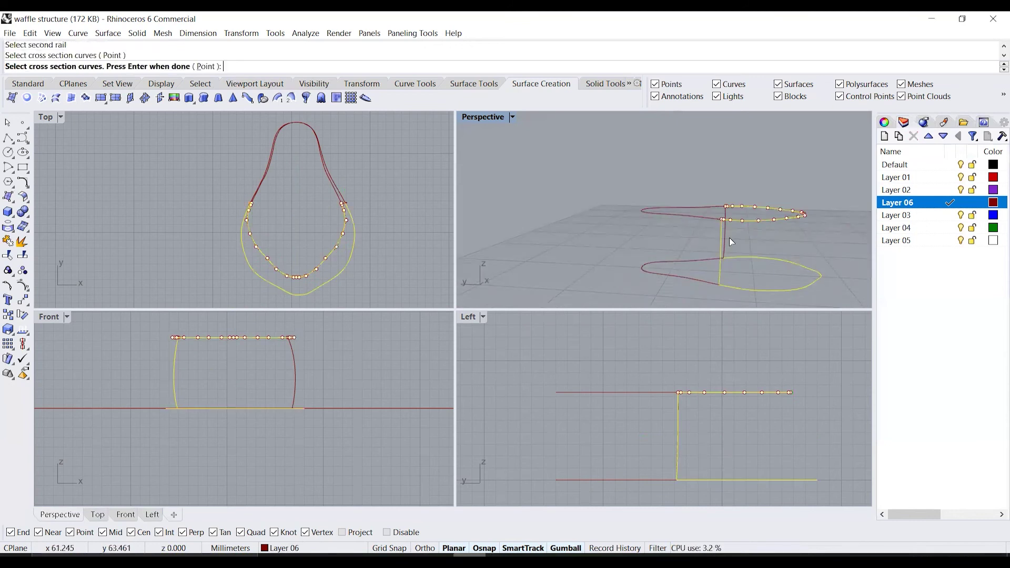
pyautogui.press('Return')
pyautogui.click(341, 411)
# Step: Show all hidden surfaces and curves together with the swept wall, and hide the reference sheet again
pyautogui.moveTo(553, 302); pyautogui.dragTo(637, 263, button='right')
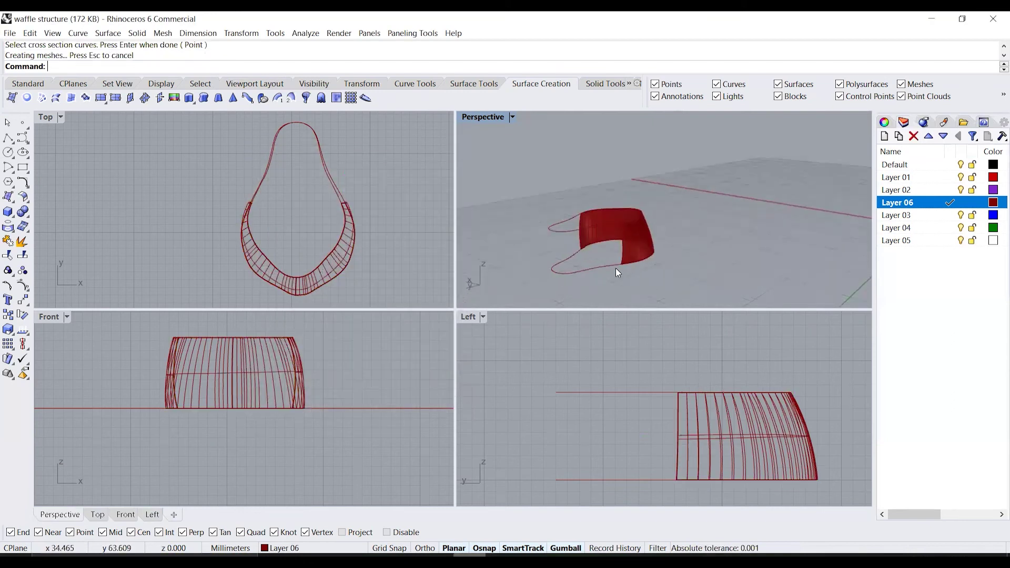
pyautogui.write('Show')
pyautogui.press('Return')
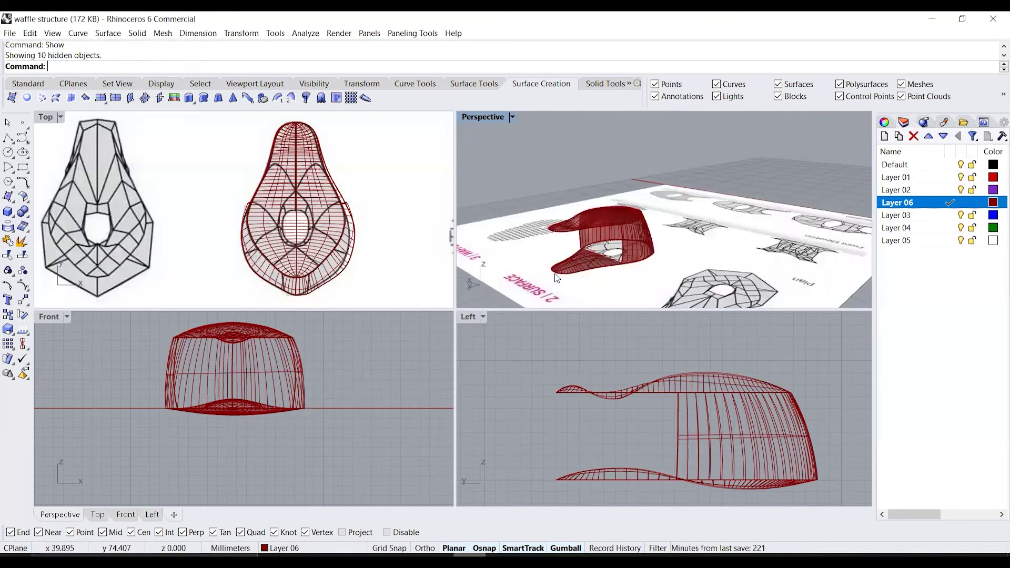
pyautogui.moveTo(524, 294); pyautogui.dragTo(564, 243, button='right')
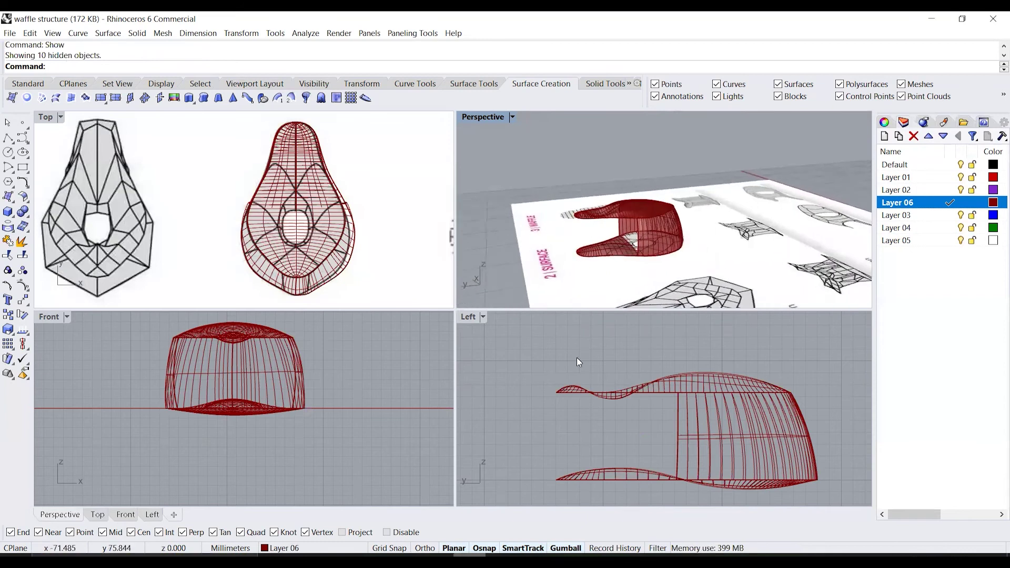
pyautogui.click(731, 296)
pyautogui.write('Hide')
pyautogui.press('Return')
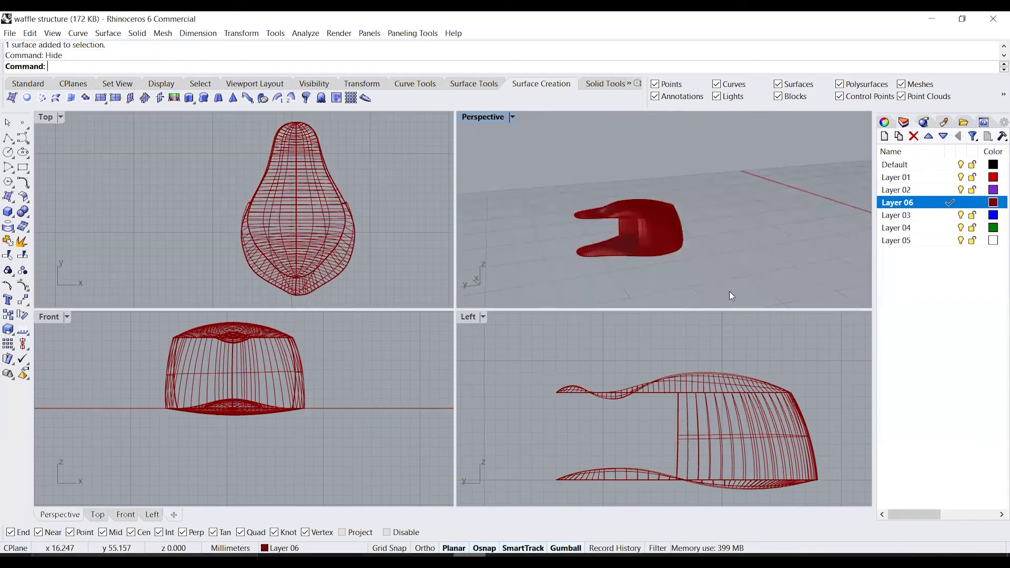
# Step: Switch to the Photos app and examine the column joining the upper and lower forms in the waffle structure photo
pyautogui.scroll(7, 638, 251)
pyautogui.moveTo(636, 258); pyautogui.dragTo(678, 241, button='right')
pyautogui.scroll(-7, 676, 220)
pyautogui.scroll(8, 701, 220)
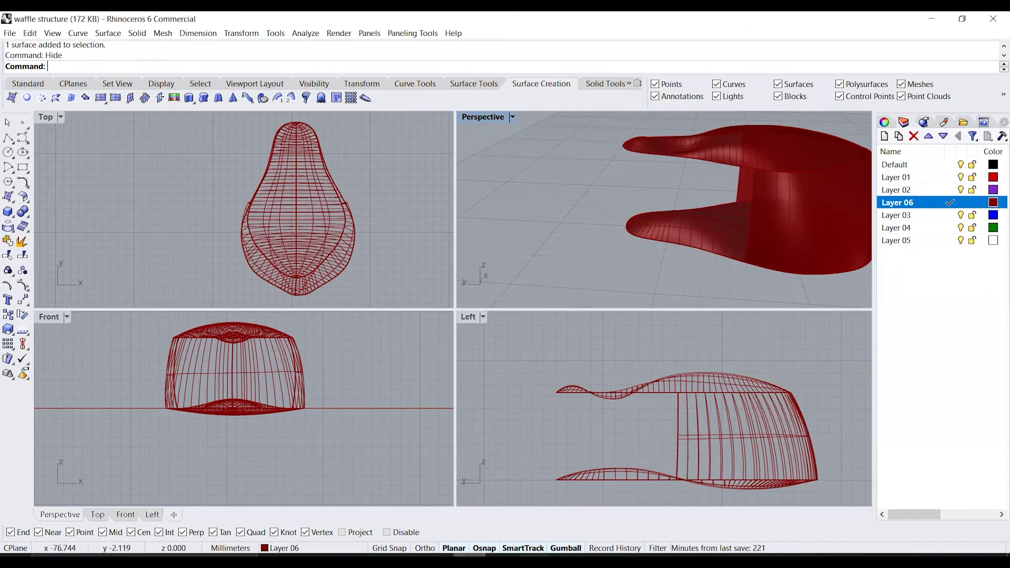
pyautogui.click(502, 560)
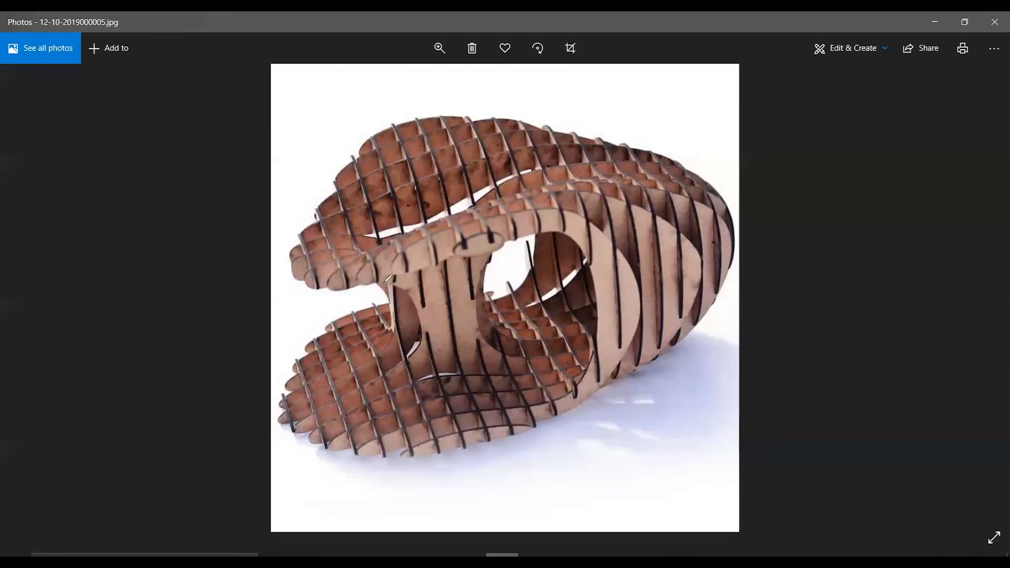
pyautogui.moveTo(378, 282); pyautogui.dragTo(398, 359)
pyautogui.moveTo(493, 254); pyautogui.dragTo(487, 354)
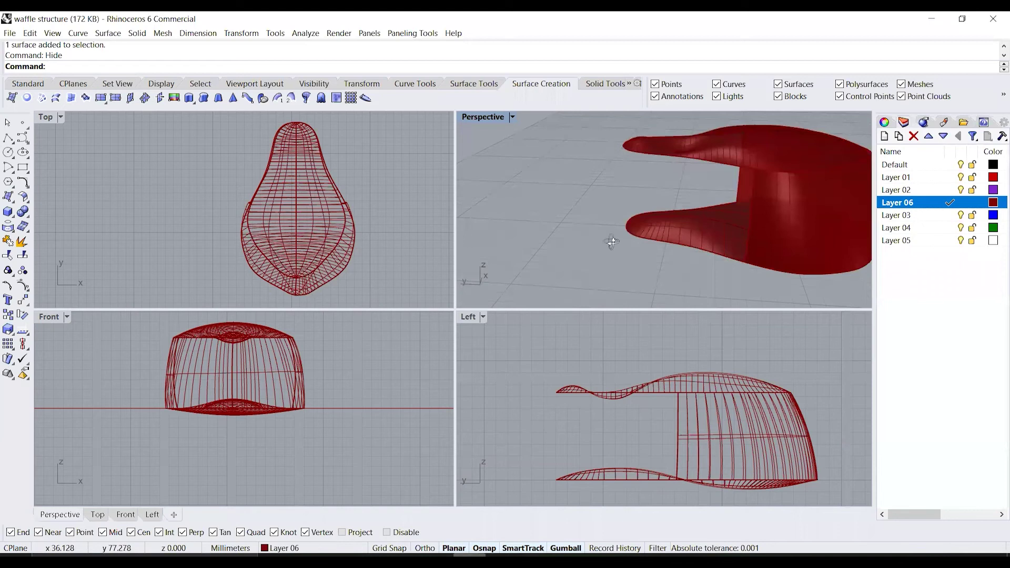
# Step: Draw a circle centred on the form's centreline across its narrow end, at the height of the upper surface
pyautogui.moveTo(612, 242); pyautogui.dragTo(640, 241, button='right')
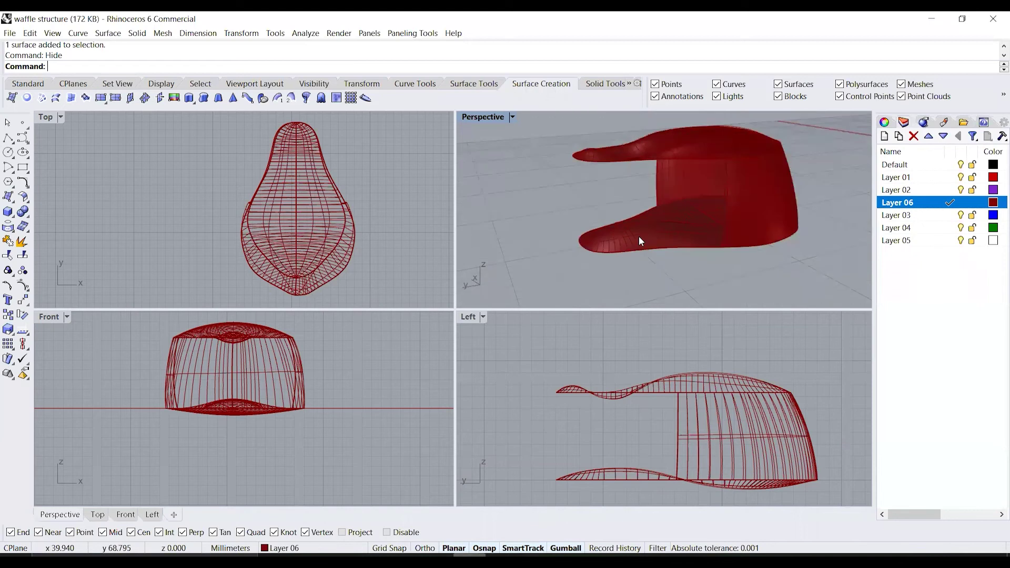
pyautogui.click(8, 153)
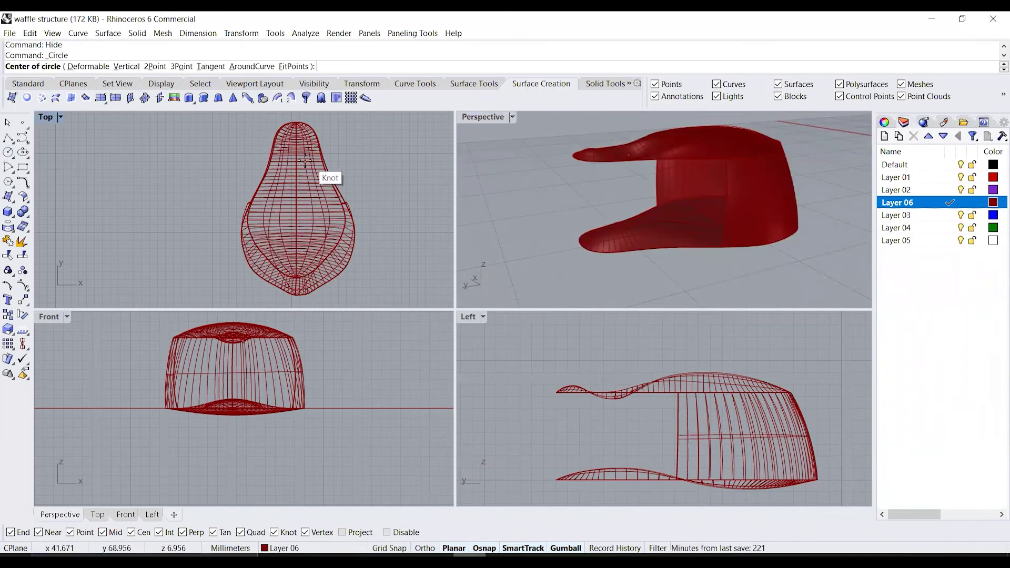
pyautogui.scroll(5, 298, 156)
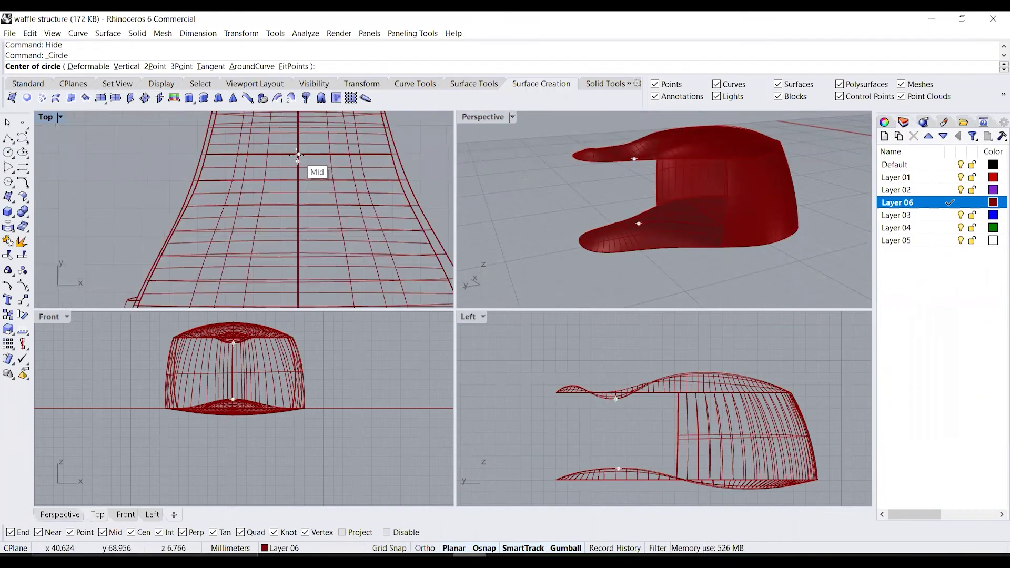
pyautogui.click(298, 155)
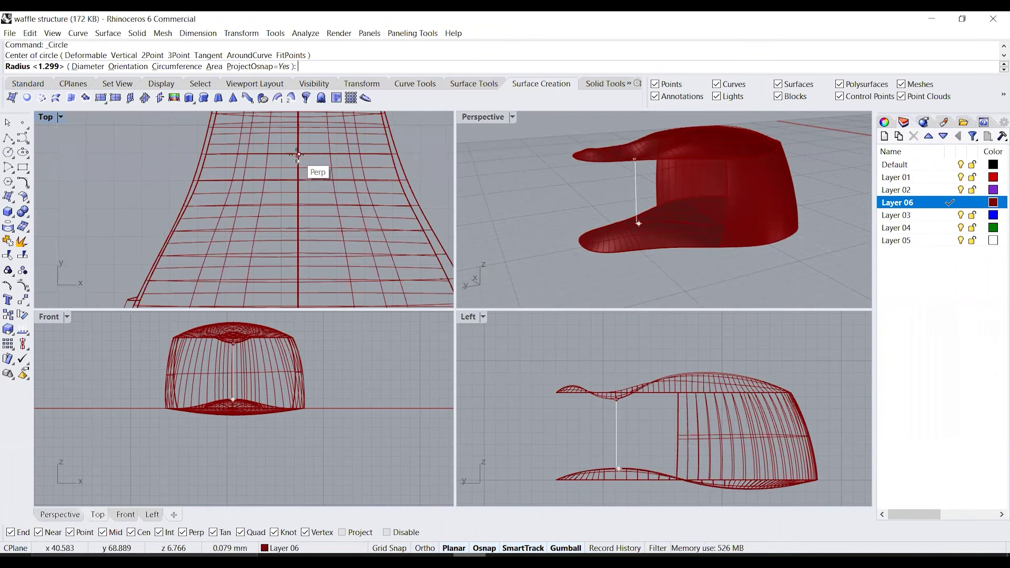
pyautogui.click(262, 135)
pyautogui.scroll(-3, 261, 134)
# Step: Move the circle vertically down to roughly midway between the upper and lower surfaces
pyautogui.click(637, 163)
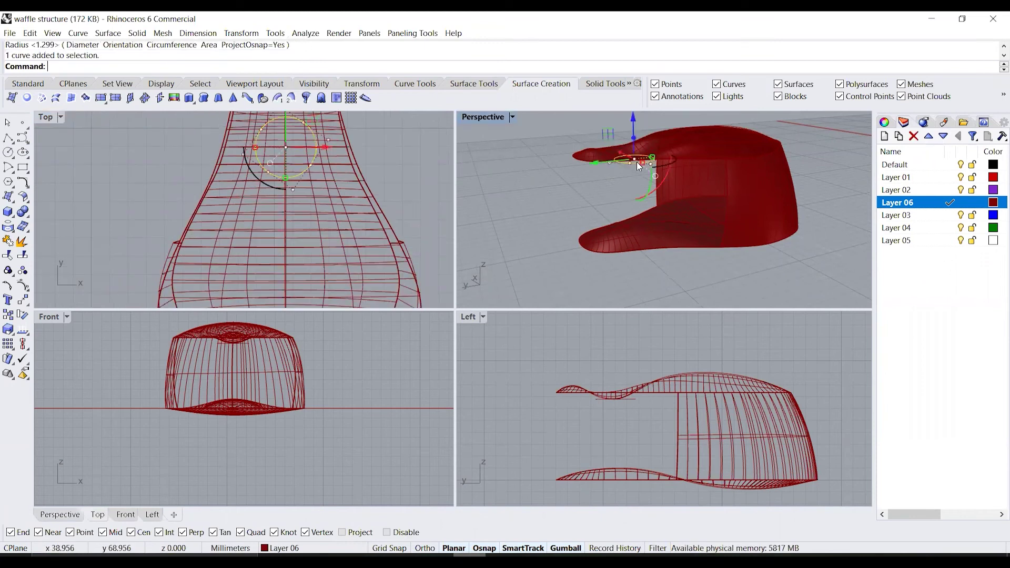
pyautogui.click(637, 163)
pyautogui.moveTo(634, 123); pyautogui.dragTo(634, 158)
pyautogui.press('Escape')
# Step: Project the circle along the construction plane's Z direction onto the upper and lower surfaces
pyautogui.moveTo(731, 203)
pyautogui.mouseDown(button='right')
pyautogui.moveTo(695, 234)
pyautogui.moveTo(734, 196)
pyautogui.mouseUp(button='right')
pyautogui.moveTo(663, 190); pyautogui.dragTo(752, 164, button='right')
pyautogui.scroll(3, 708, 227)
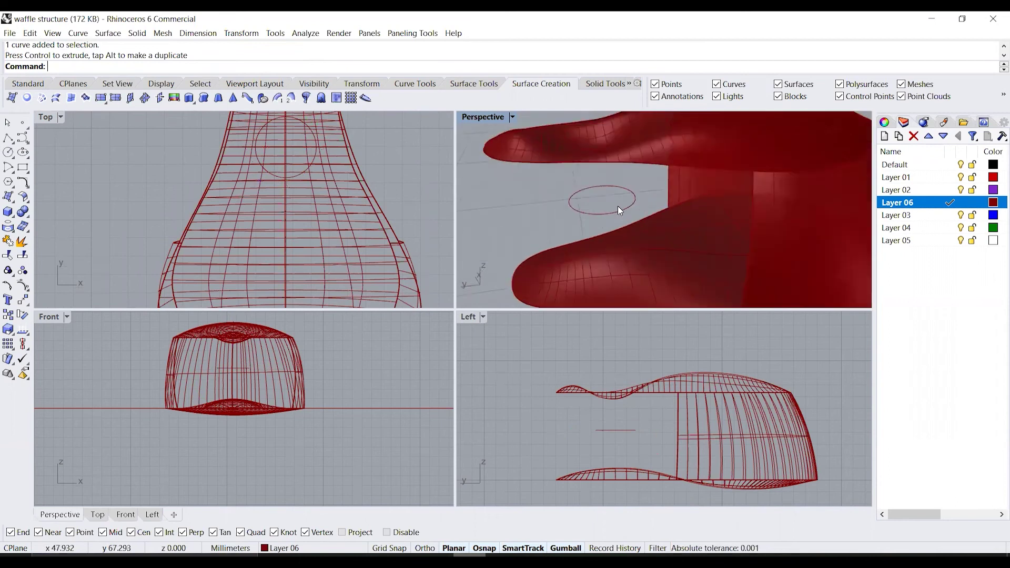
pyautogui.click(620, 212)
pyautogui.write('Proejct')
pyautogui.press('Return')
pyautogui.scroll(-4, 622, 215)
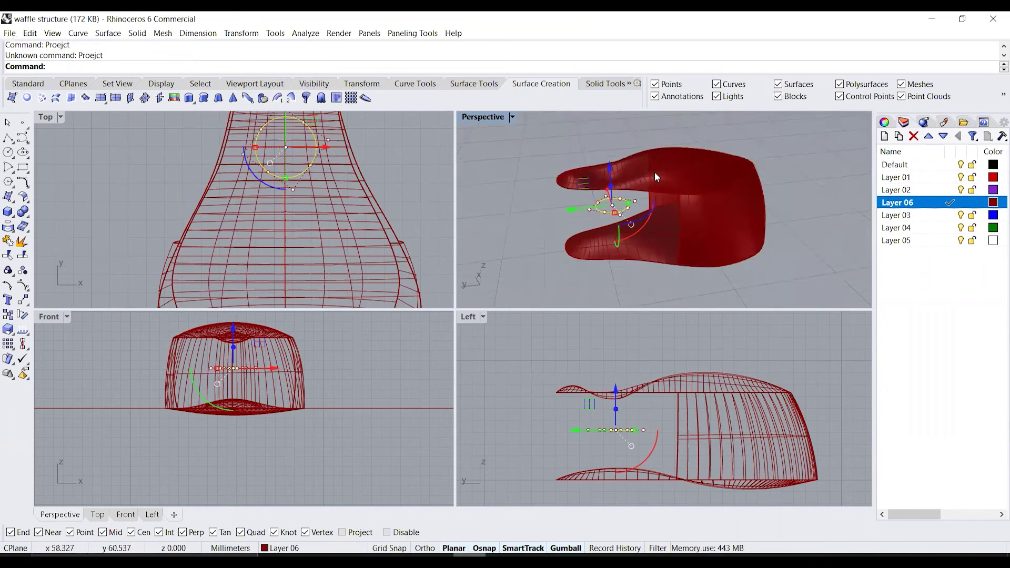
pyautogui.write('Project')
pyautogui.press('Return')
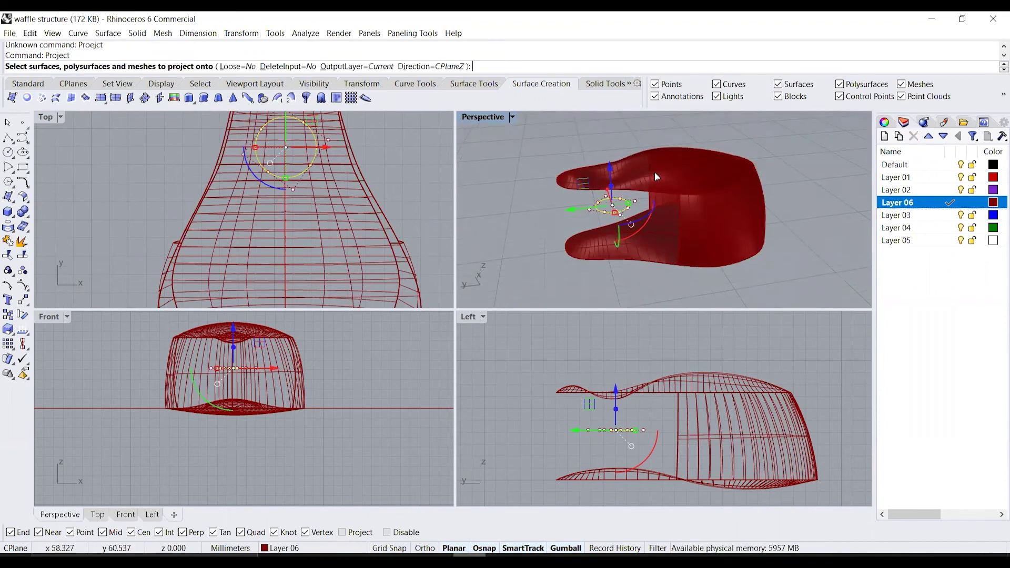
pyautogui.click(647, 170)
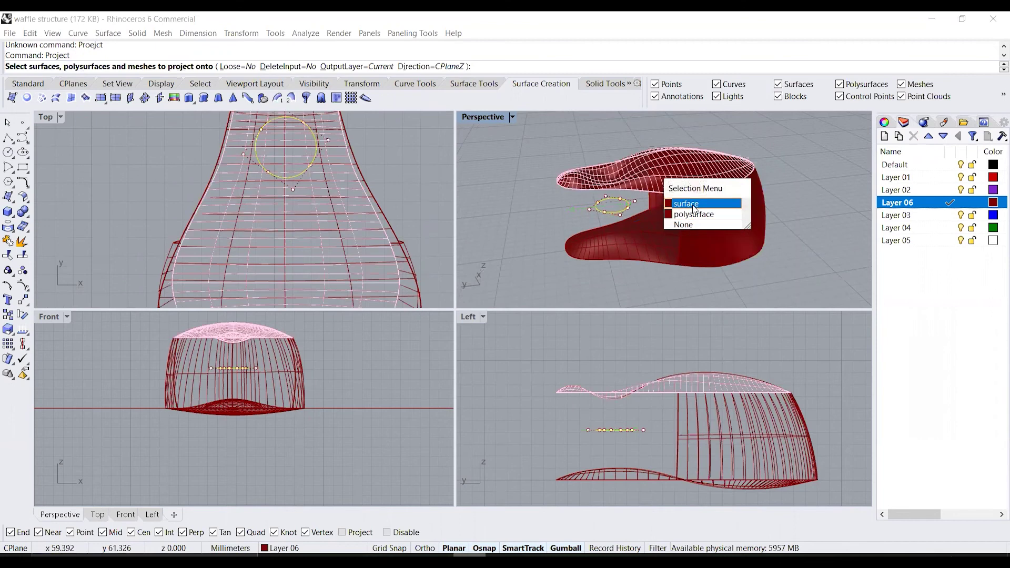
pyautogui.click(676, 202)
pyautogui.press('Return')
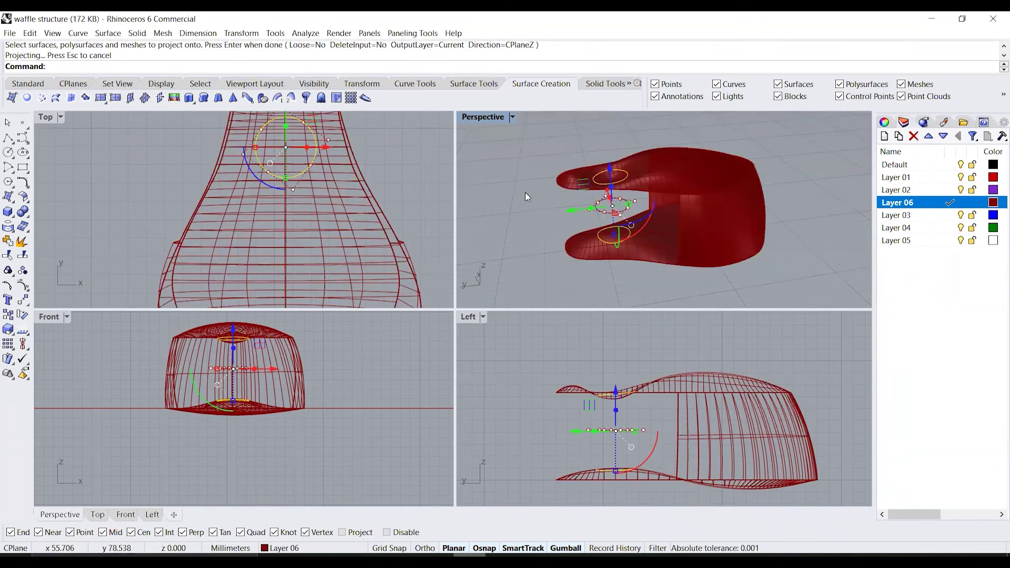
pyautogui.press('Escape')
# Step: Trim a hole in the upper surface's narrow end, using the projected circle as the cutting object
pyautogui.scroll(3, 582, 210)
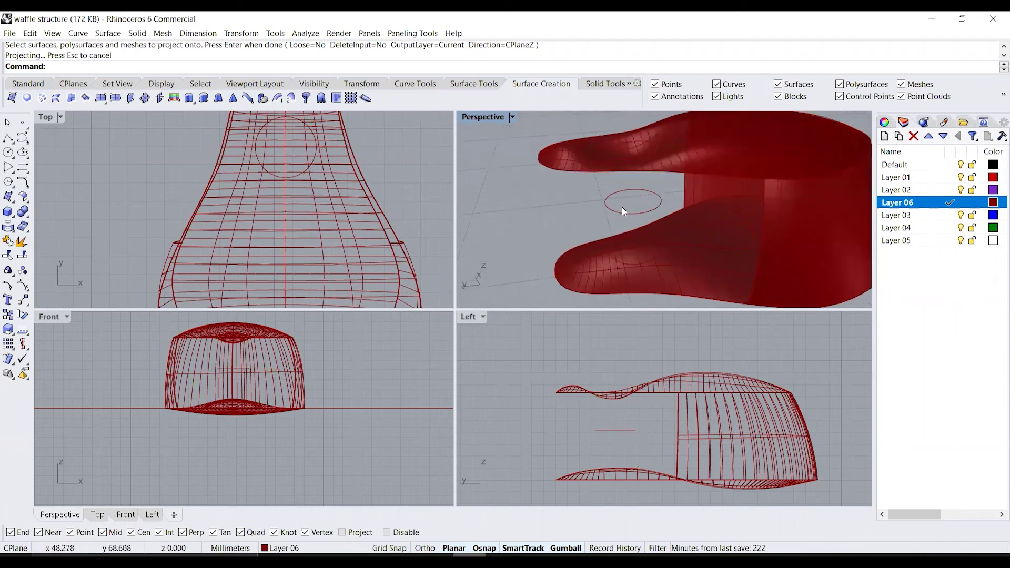
pyautogui.moveTo(661, 197); pyautogui.dragTo(681, 220, button='right')
pyautogui.write('trim')
pyautogui.press('Return')
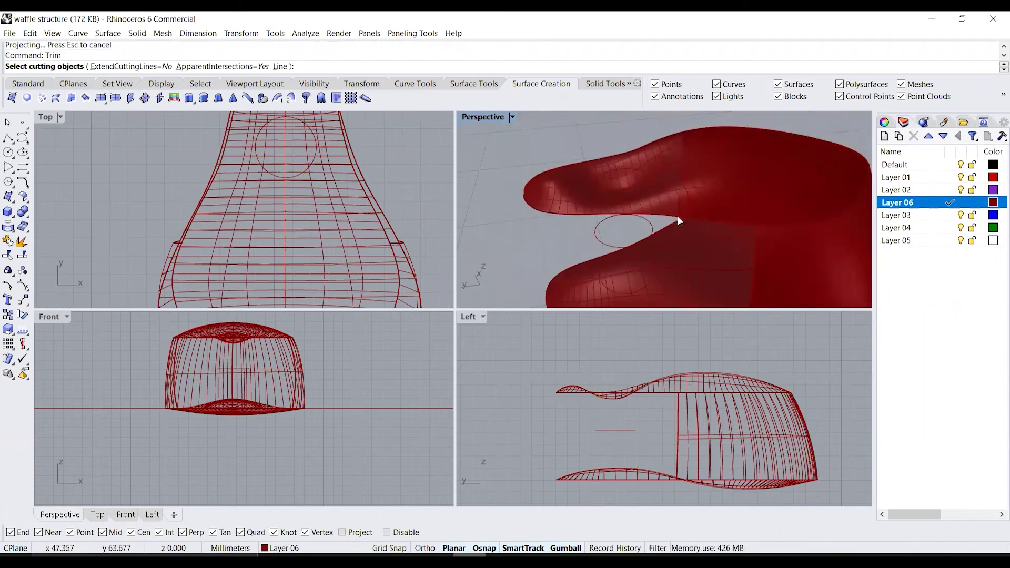
pyautogui.click(593, 191)
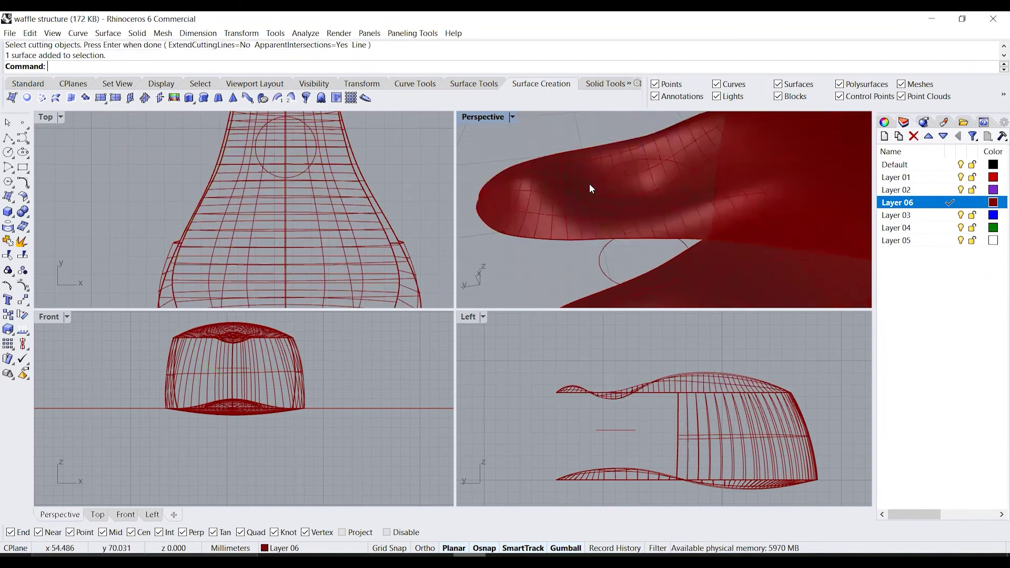
pyautogui.click(593, 188)
pyautogui.write('trim')
pyautogui.press('Return')
pyautogui.click(641, 195)
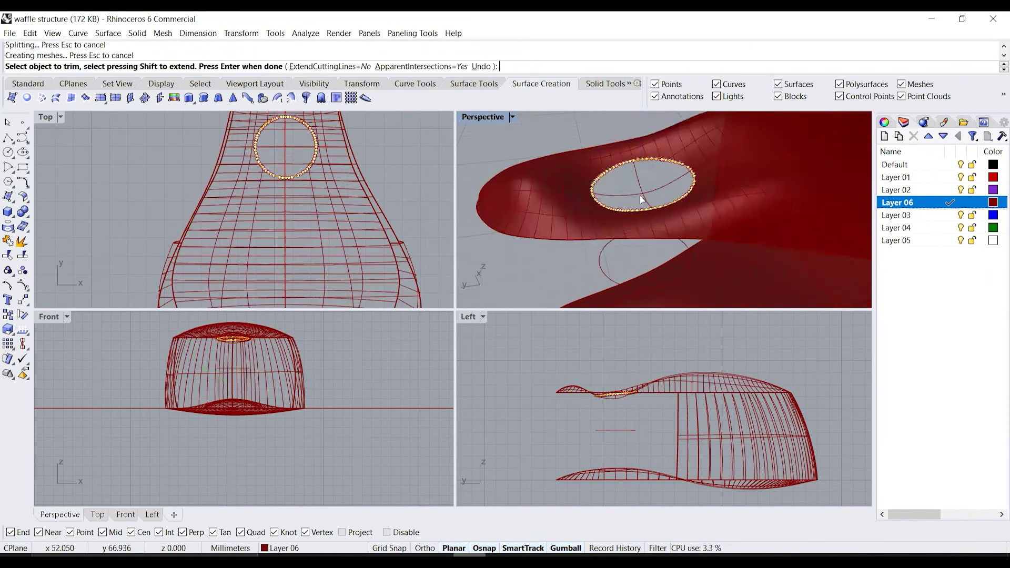
pyautogui.press('Return')
# Step: Trim a matching hole in the lower surface's narrow end with its projected circle as the cutting object
pyautogui.scroll(-7, 633, 167)
pyautogui.scroll(7, 633, 242)
pyautogui.click(633, 239)
pyautogui.click(624, 245)
pyautogui.click(644, 239)
pyautogui.press('Escape')
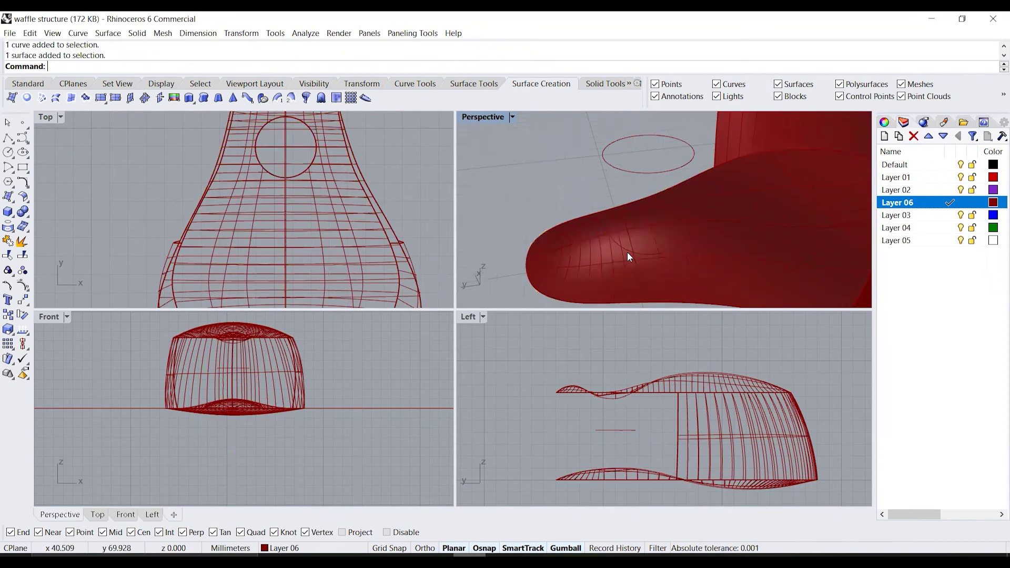
pyautogui.click(628, 251)
pyautogui.press('Return')
pyautogui.scroll(1, 637, 248)
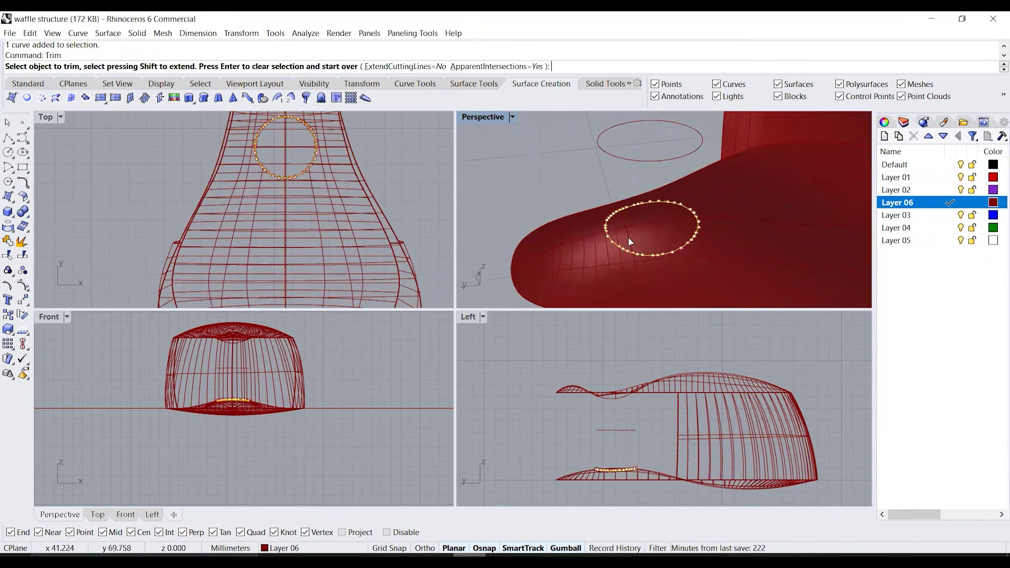
pyautogui.click(630, 239)
pyautogui.press('Escape')
pyautogui.click(629, 238)
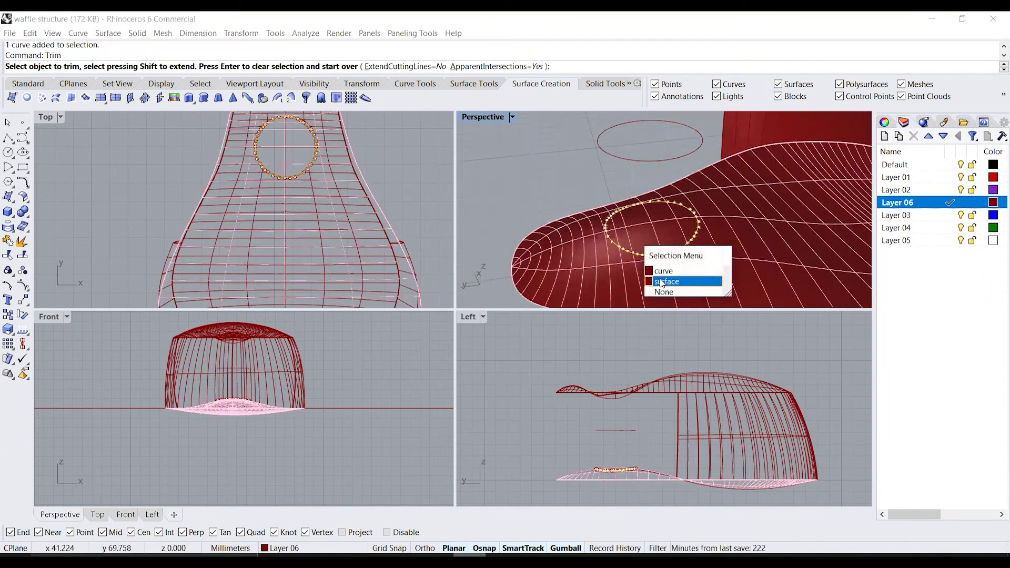
pyautogui.click(660, 279)
pyautogui.press('Return')
pyautogui.scroll(-2, 635, 233)
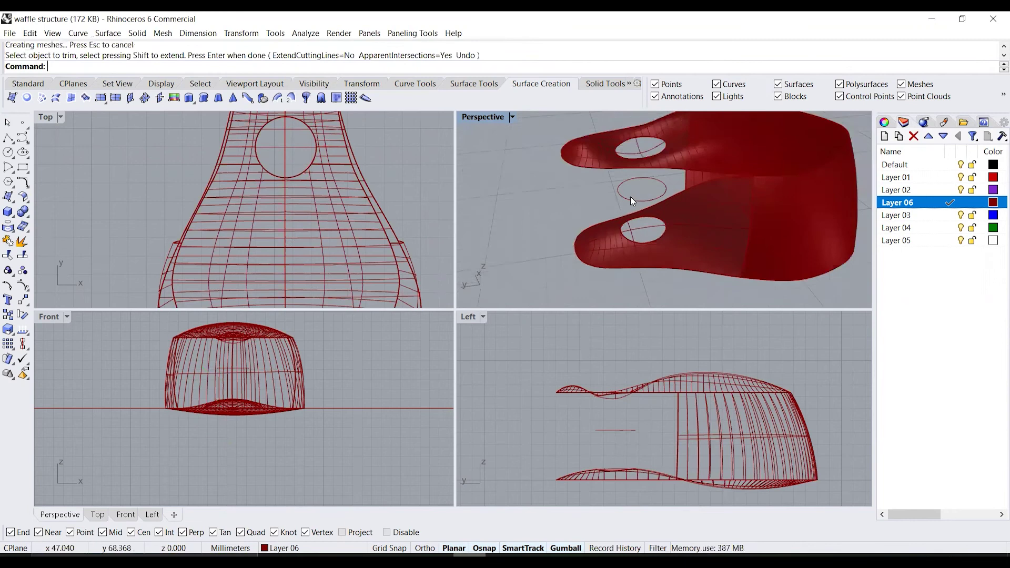
# Step: Delete the original circle floating between the upper and lower surfaces
pyautogui.click(628, 197)
pyautogui.press('Delete')
pyautogui.moveTo(656, 233); pyautogui.dragTo(588, 203, button='right')
pyautogui.scroll(5, 588, 203)
pyautogui.moveTo(632, 199); pyautogui.dragTo(608, 216)
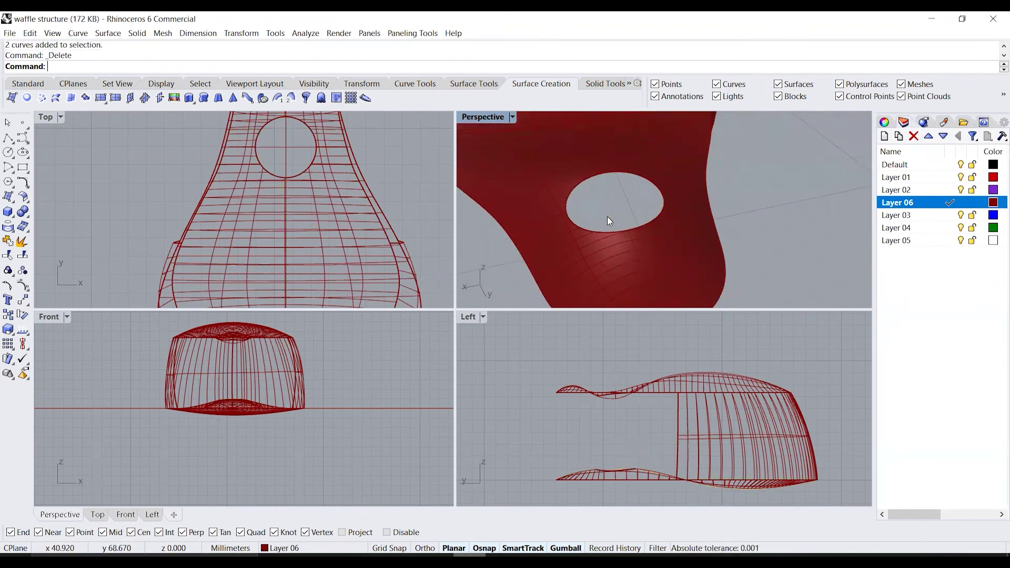
pyautogui.press('Delete')
# Step: Draw an interpolated curve joining the upper and lower hole rims on the side facing the narrow tip
pyautogui.scroll(-8, 607, 216)
pyautogui.scroll(5, 607, 153)
pyautogui.moveTo(608, 153); pyautogui.dragTo(610, 263, button='right')
pyautogui.scroll(-5, 679, 172)
pyautogui.moveTo(656, 189); pyautogui.dragTo(659, 179, button='right')
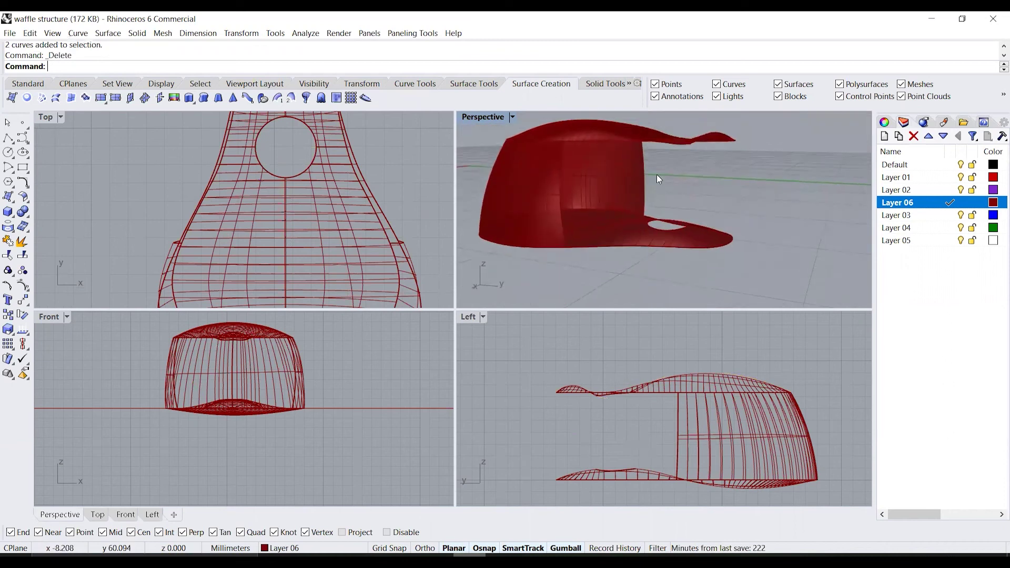
pyautogui.click(29, 145)
pyautogui.click(51, 147)
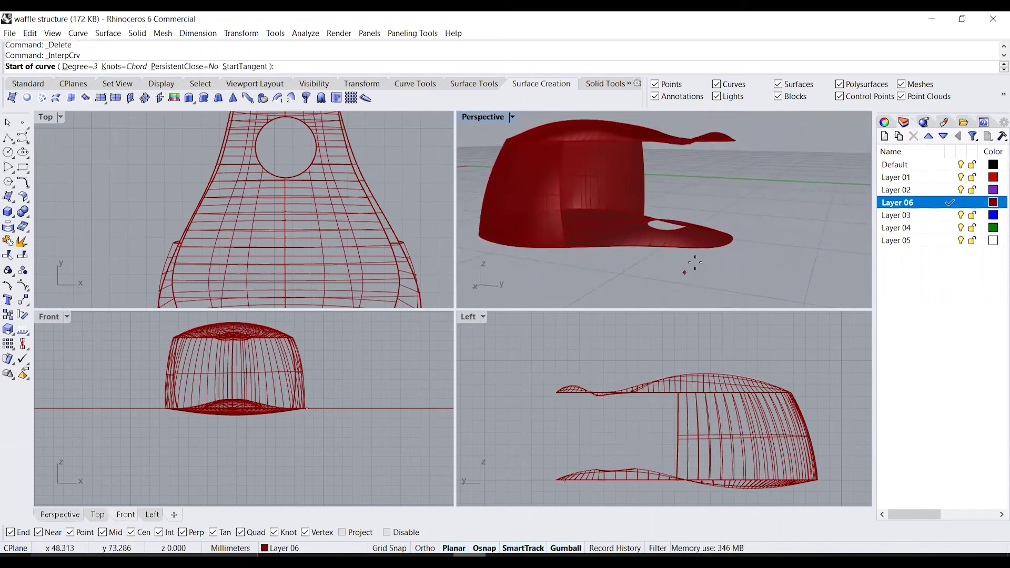
pyautogui.moveTo(696, 209); pyautogui.dragTo(701, 252, button='right')
pyautogui.scroll(5, 692, 184)
pyautogui.click(695, 180)
pyautogui.scroll(6, 689, 253)
pyautogui.click(698, 242)
pyautogui.rightClick(697, 242)
# Step: Draw a second interpolated curve between the two hole rims on the side facing the wide end
pyautogui.rightClick(697, 242)
pyautogui.scroll(-6, 697, 242)
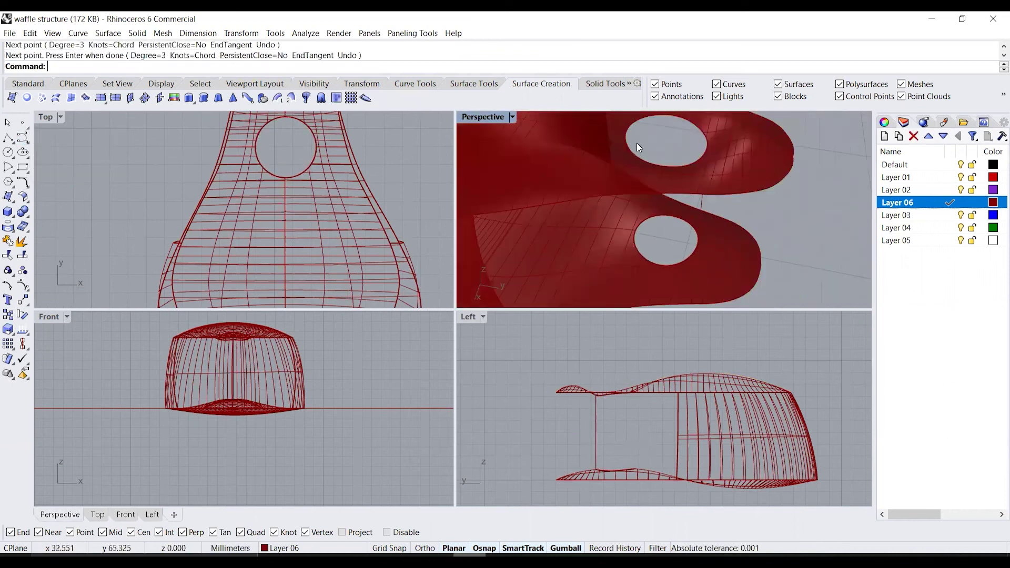
pyautogui.click(626, 138)
pyautogui.click(634, 237)
pyautogui.rightClick(634, 237)
# Step: Move the middle control points of both vertical curves inward so that each curve bows toward the column's axis
pyautogui.click(596, 428)
pyautogui.scroll(4, 592, 428)
pyautogui.moveTo(570, 400); pyautogui.dragTo(623, 468)
pyautogui.moveTo(634, 431)
pyautogui.mouseDown()
pyautogui.moveTo(650, 431)
pyautogui.moveTo(677, 465)
pyautogui.mouseUp()
pyautogui.click(658, 416)
pyautogui.moveTo(689, 430); pyautogui.dragTo(673, 429)
pyautogui.press('Escape')
# Step: Create the column with a closed Sweep2, using the hole curves as rails and the two bowed curves as cross sections
pyautogui.moveTo(698, 274); pyautogui.dragTo(752, 209, button='right')
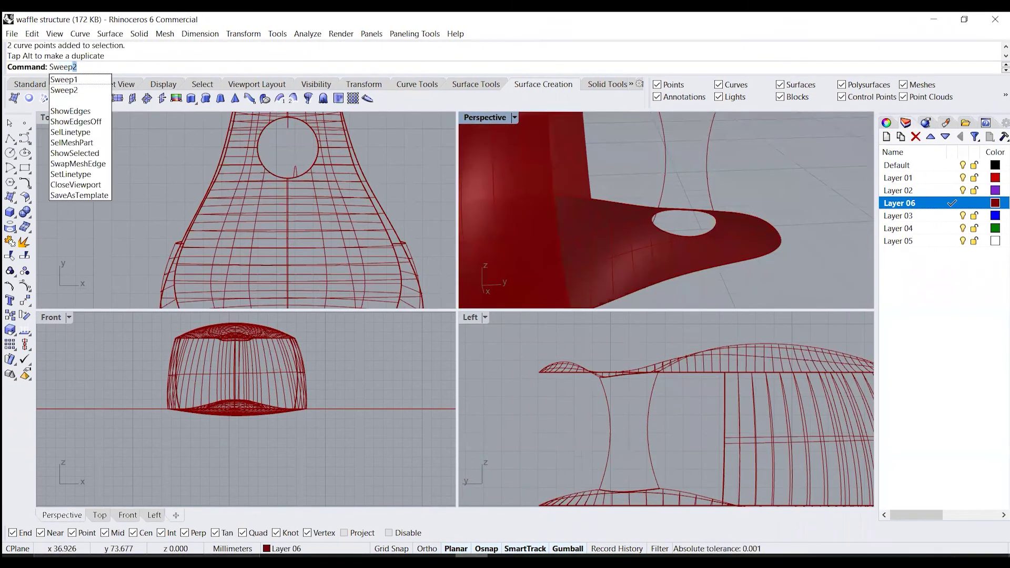
pyautogui.press('Return')
pyautogui.click(689, 238)
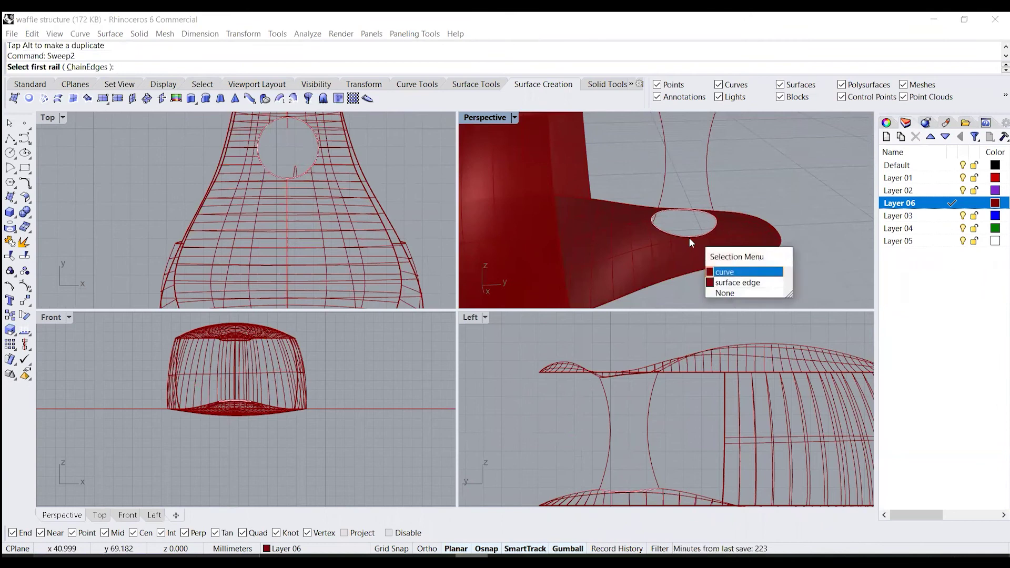
pyautogui.click(729, 271)
pyautogui.scroll(-9, 678, 288)
pyautogui.scroll(6, 682, 247)
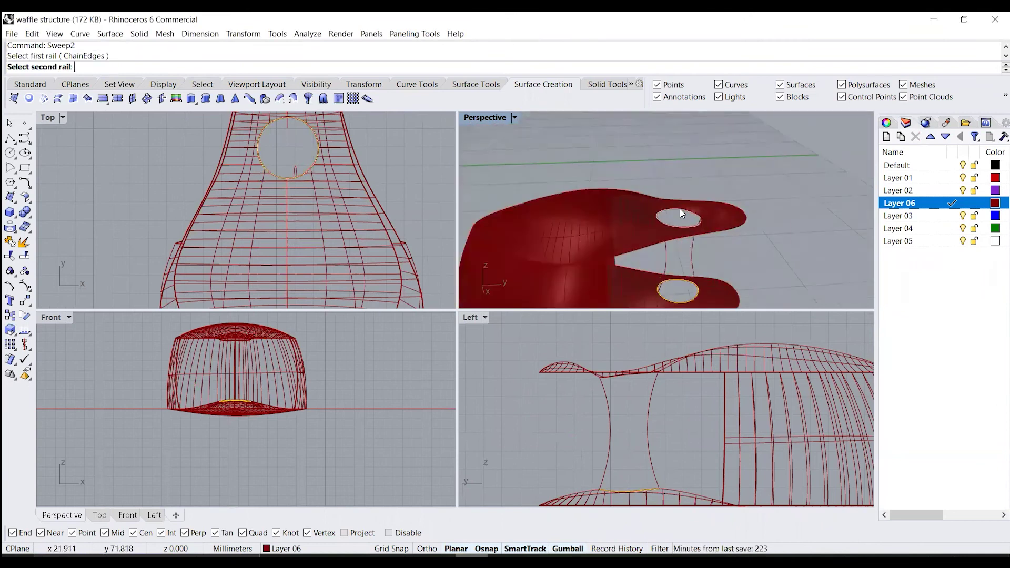
pyautogui.click(681, 210)
pyautogui.click(719, 241)
pyautogui.moveTo(705, 273); pyautogui.dragTo(657, 250, button='right')
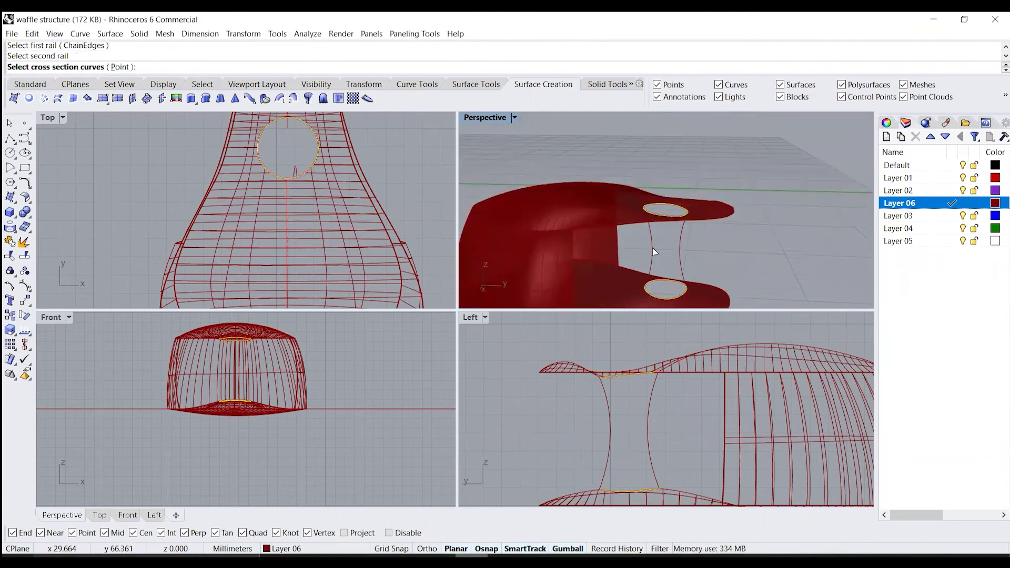
pyautogui.click(655, 251)
pyautogui.click(694, 262)
pyautogui.press('Return')
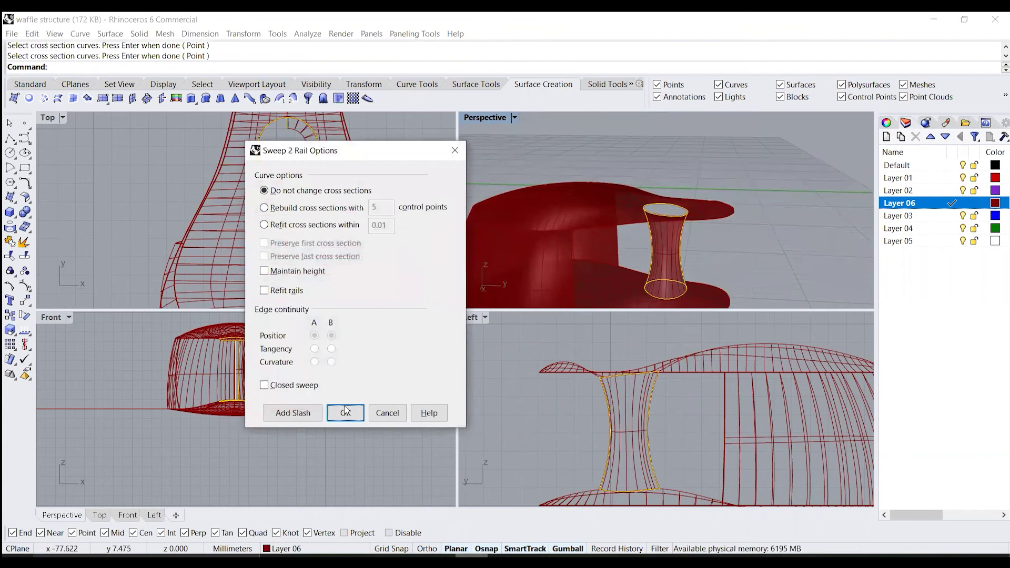
pyautogui.click(295, 387)
pyautogui.click(346, 413)
# Step: Exclude curves from selection, and join the upper, lower, wall and column surfaces into one polysurface
pyautogui.moveTo(668, 235); pyautogui.dragTo(708, 252, button='right')
pyautogui.scroll(7, 709, 251)
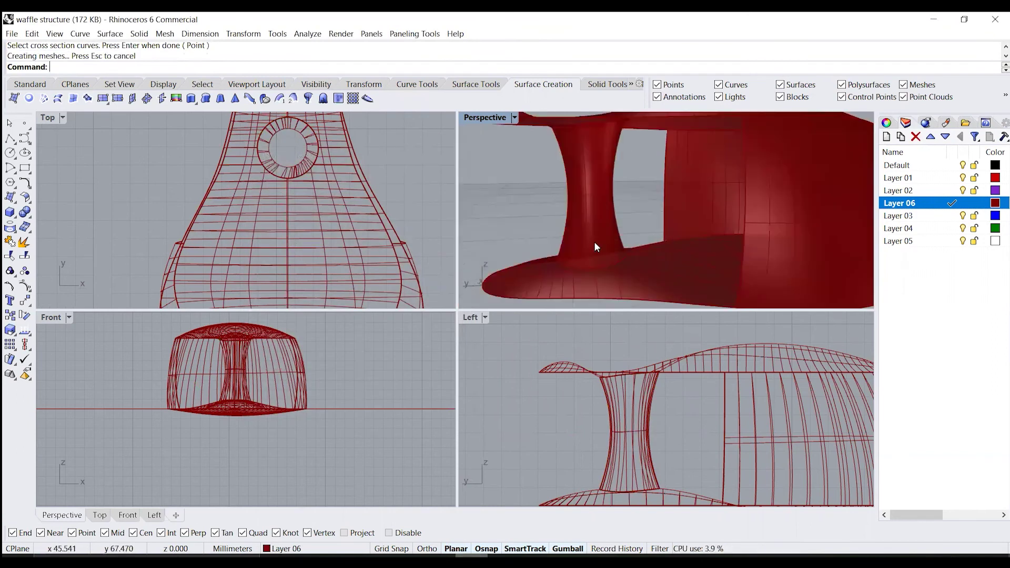
pyautogui.moveTo(583, 233); pyautogui.dragTo(679, 143, button='right')
pyautogui.scroll(-4, 564, 203)
pyautogui.scroll(-5, 654, 228)
pyautogui.scroll(-3, 530, 151)
pyautogui.hotkey('ctrl', 'a')
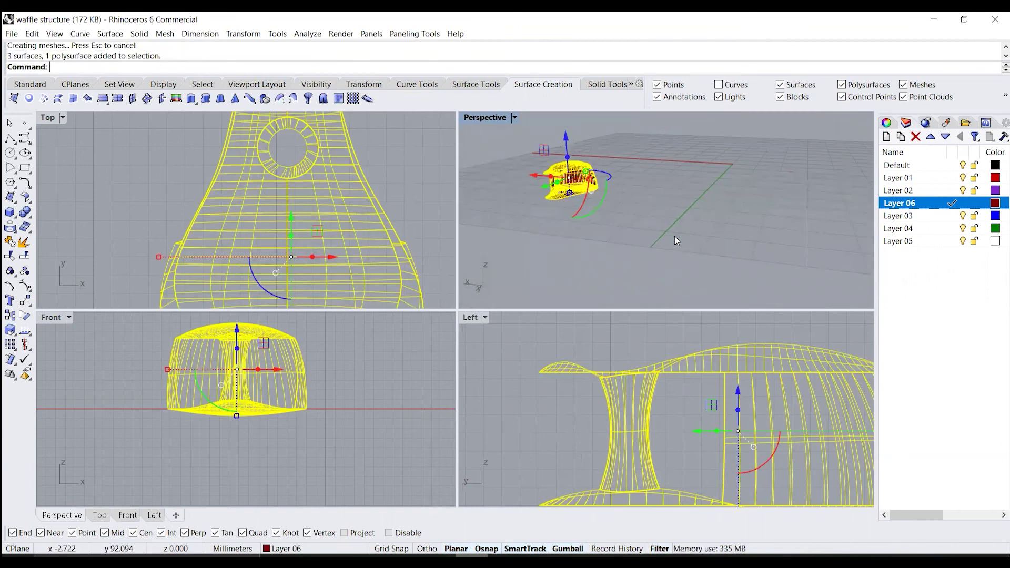
pyautogui.write('Join')
pyautogui.press('Return')
pyautogui.scroll(5, 627, 222)
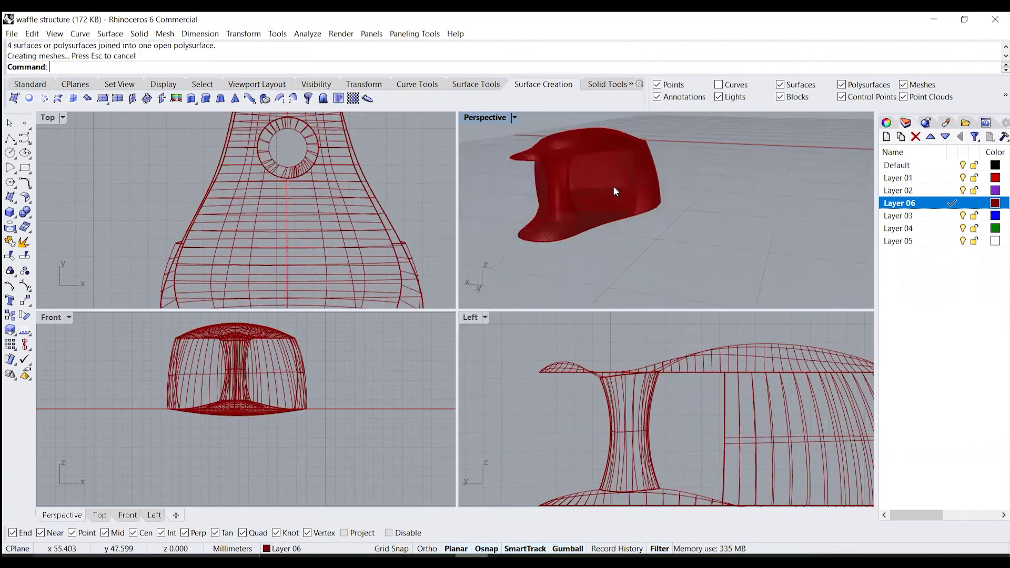
pyautogui.click(603, 181)
pyautogui.moveTo(603, 181); pyautogui.dragTo(695, 207, button='right')
pyautogui.press('Escape')
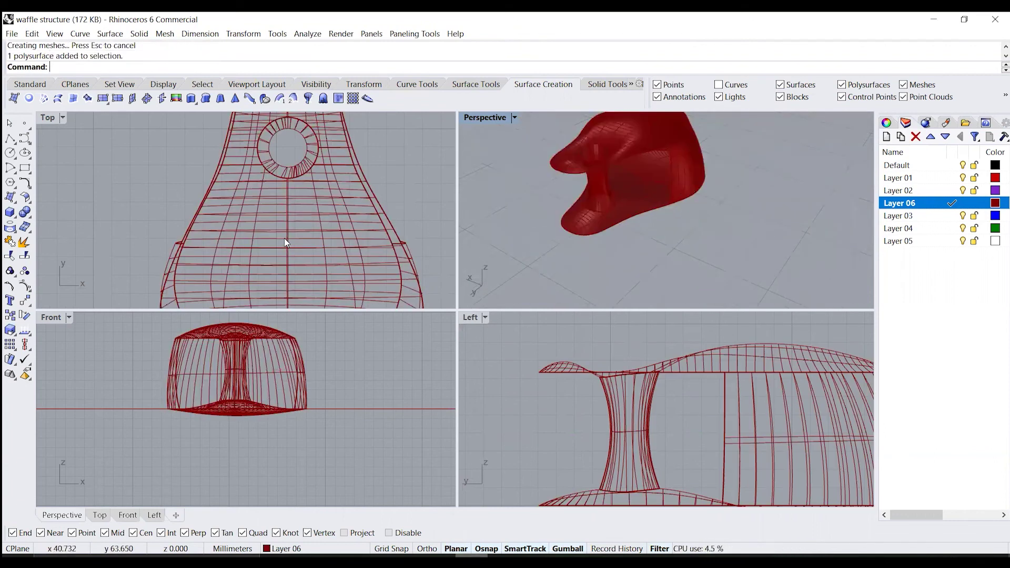
# Step: Contour the joined polysurface along the X direction with sections 1 mm apart, starting at the edge of its wide part
pyautogui.scroll(-5, 255, 225)
pyautogui.scroll(4, 258, 232)
pyautogui.scroll(-2, 261, 244)
pyautogui.write('Contour')
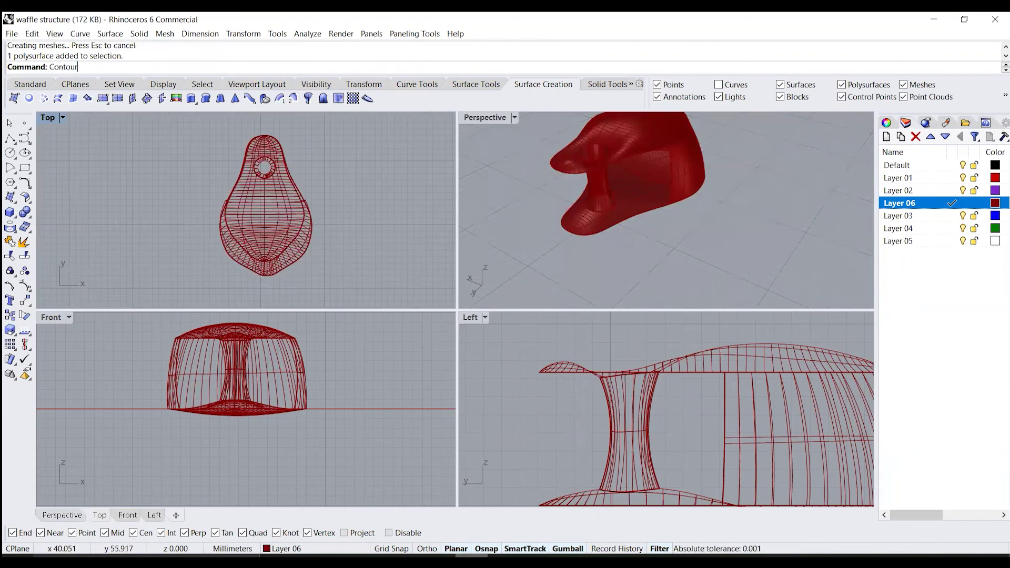
pyautogui.press('Return')
pyautogui.click(258, 227)
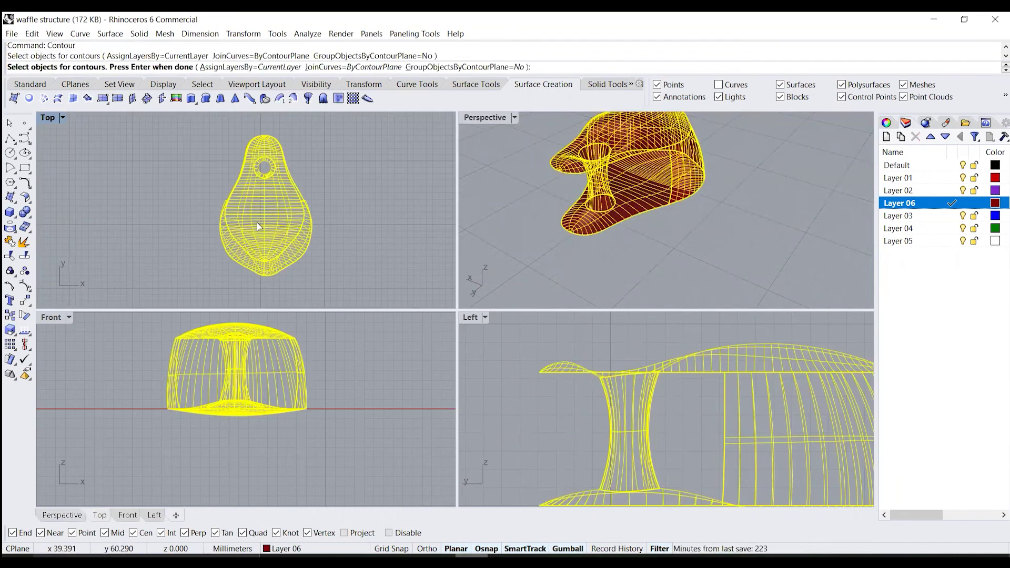
pyautogui.press('Return')
pyautogui.scroll(5, 225, 210)
pyautogui.scroll(-3, 215, 214)
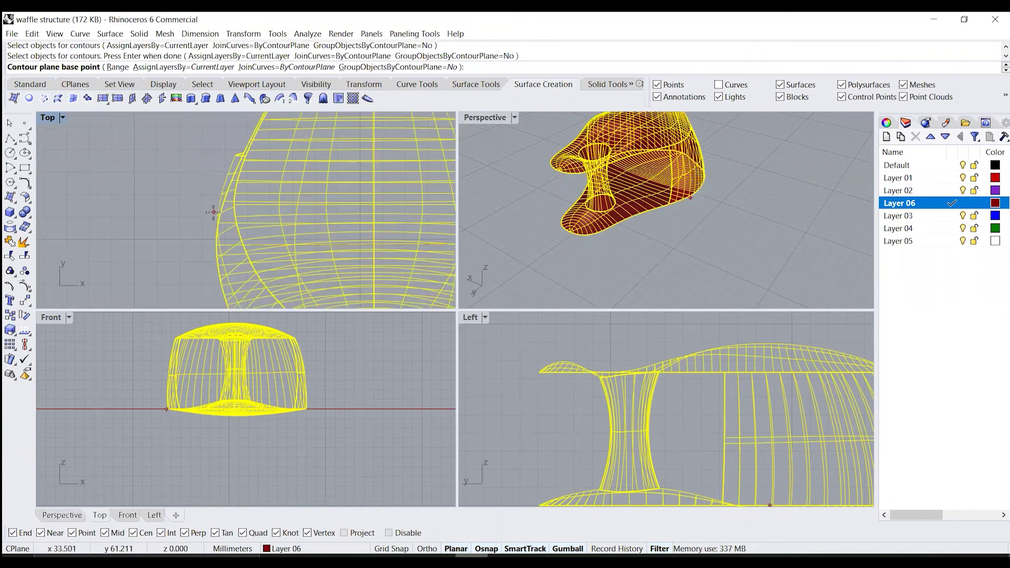
pyautogui.click(217, 256)
pyautogui.scroll(-3, 217, 257)
pyautogui.press('F8')
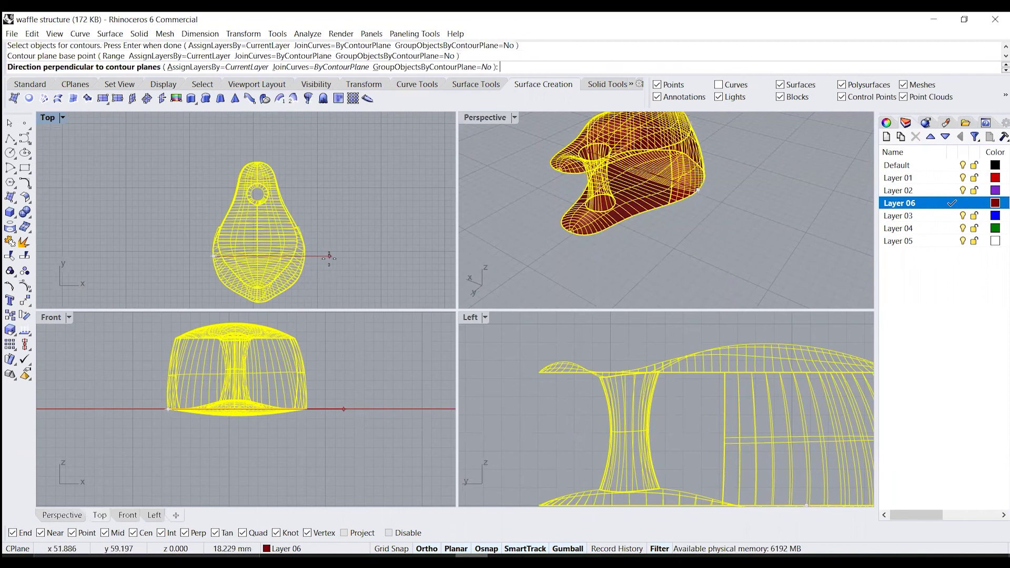
pyautogui.keyDown('shift'); pyautogui.click(330, 257); pyautogui.keyUp('shift')
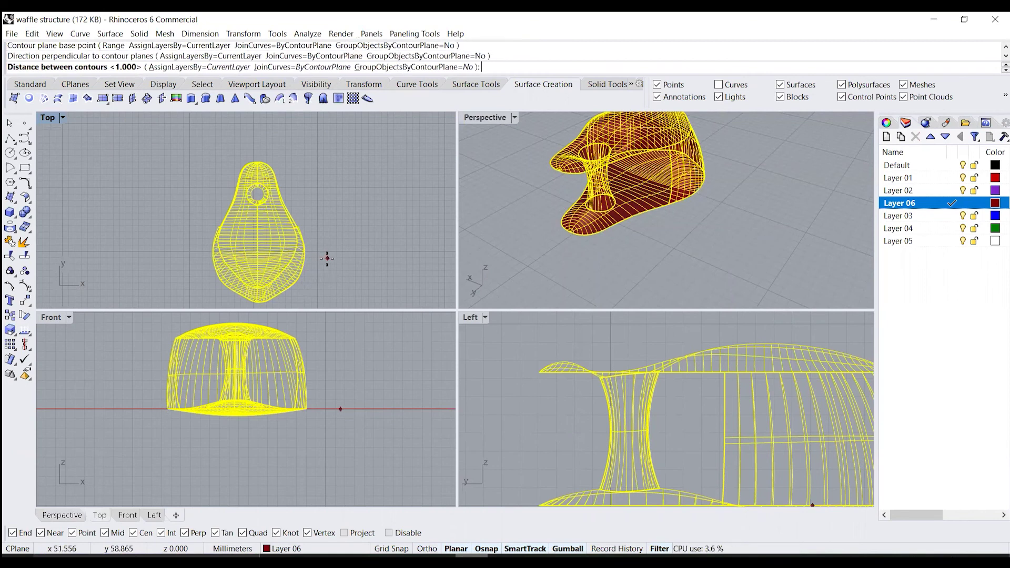
pyautogui.press('Return')
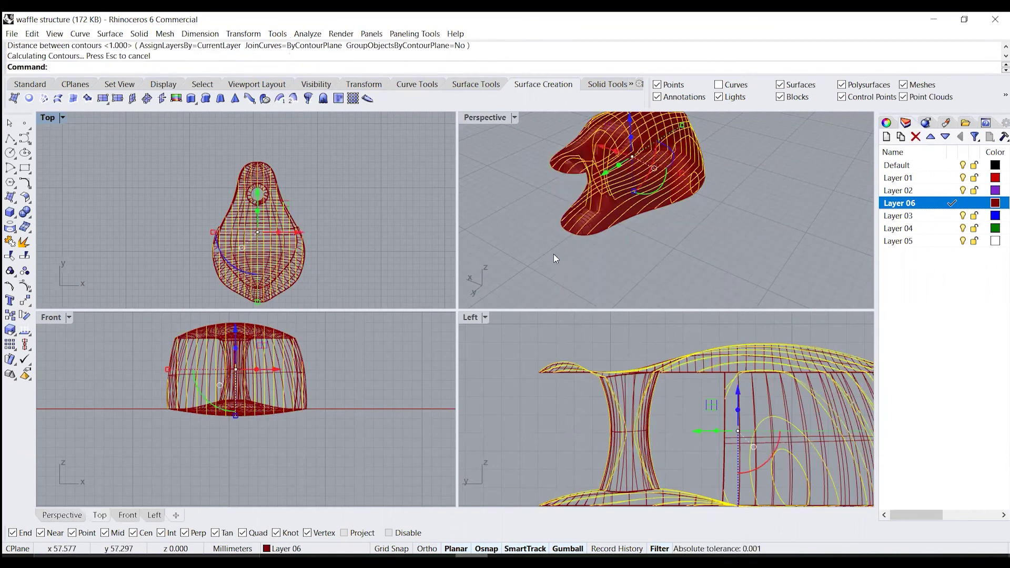
# Step: Move the contour curves 25 mm along X so they sit beside the polysurface
pyautogui.scroll(-3, 256, 193)
pyautogui.moveTo(303, 214); pyautogui.dragTo(401, 214)
pyautogui.press('Escape')
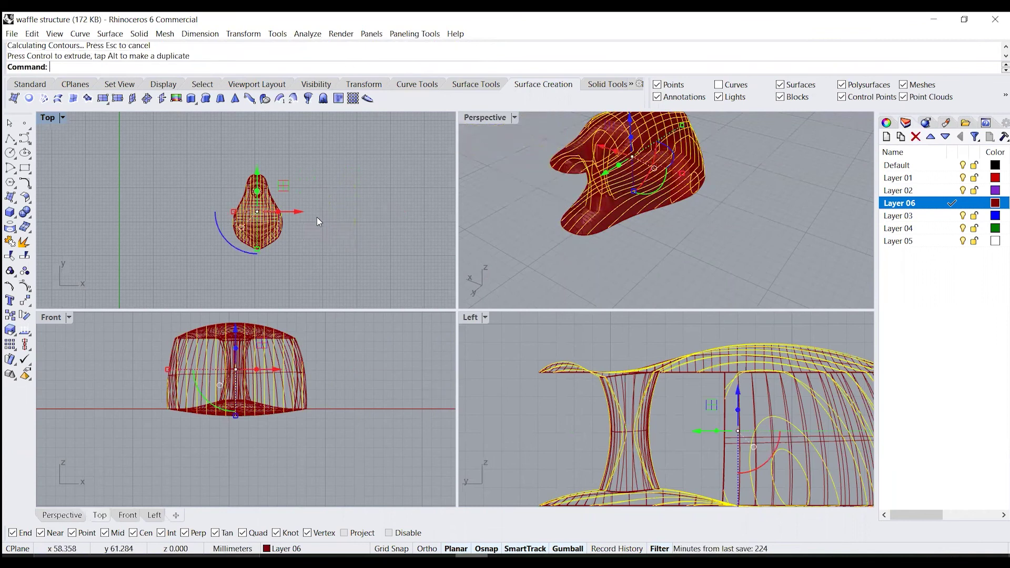
pyautogui.click(307, 214)
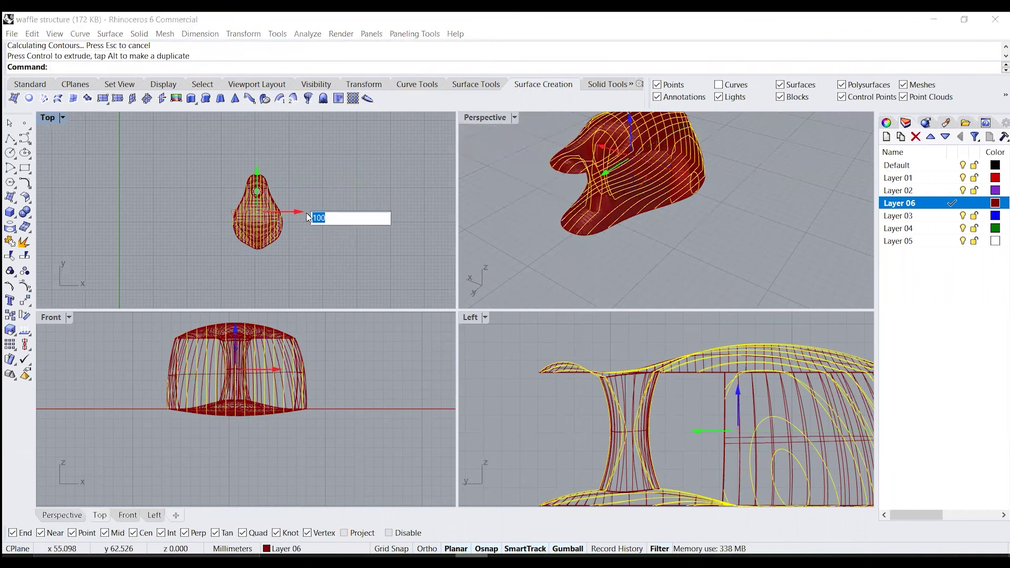
pyautogui.write('25')
pyautogui.press('Return')
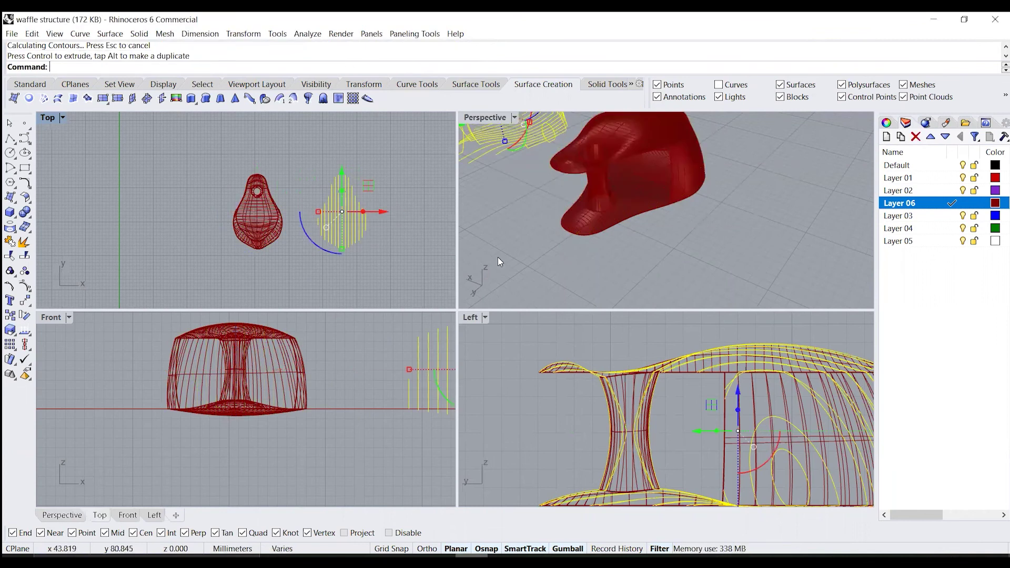
# Step: Assign the moved contour curves to Layer 02, rename that layer "curves set 1", and deselect the curves
pyautogui.rightClick(909, 187)
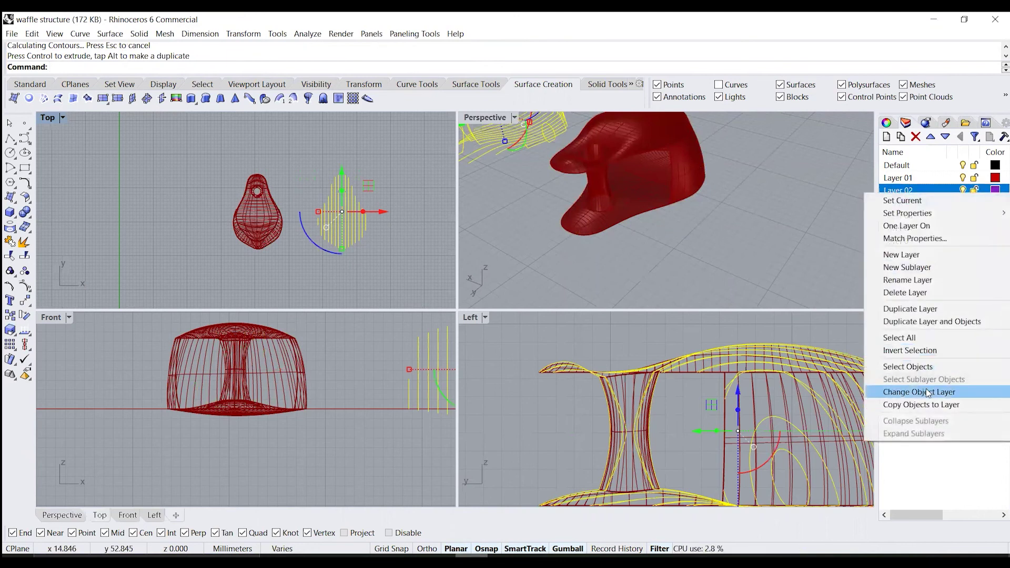
pyautogui.click(927, 393)
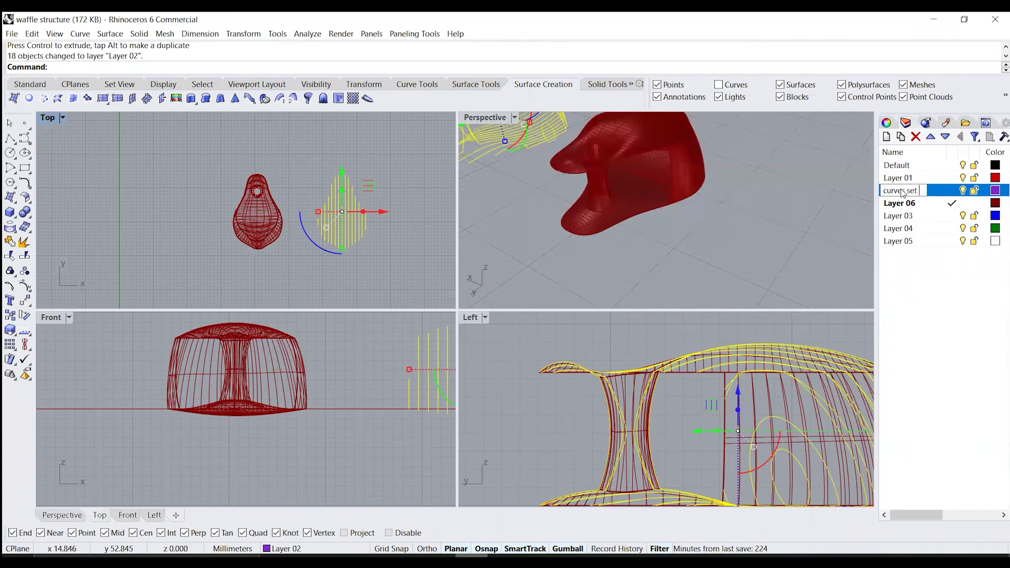
pyautogui.click(310, 269)
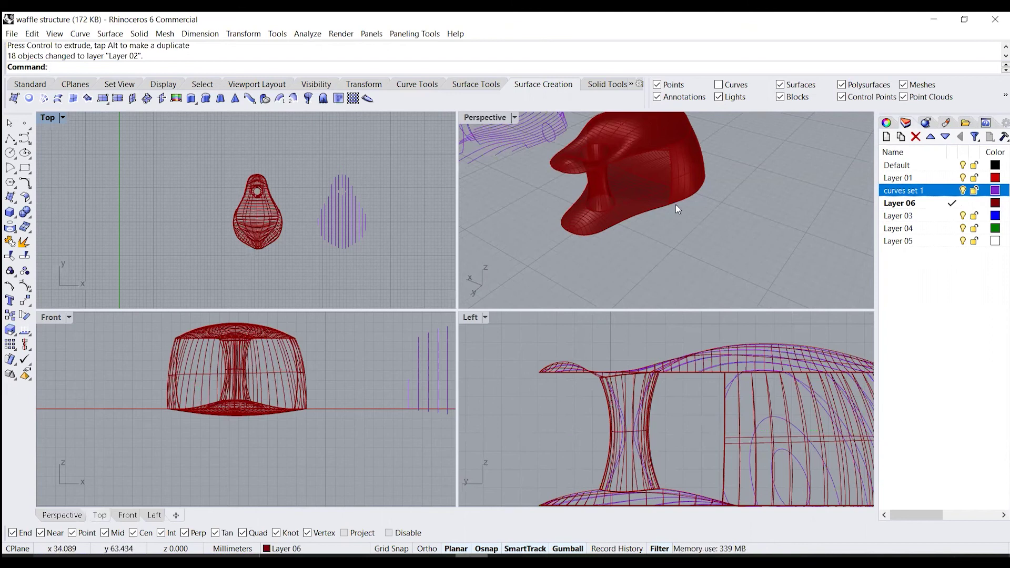
# Step: Contour the polysurface along the Y direction with sections 1 mm apart, starting from the tip of its wide end
pyautogui.moveTo(676, 206); pyautogui.dragTo(753, 168, button='right')
pyautogui.scroll(8, 498, 212)
pyautogui.keyDown('shift'); pyautogui.moveTo(498, 211); pyautogui.dragTo(655, 248, button='right'); pyautogui.keyUp('shift')
pyautogui.scroll(-8, 674, 207)
pyautogui.scroll(2, 234, 232)
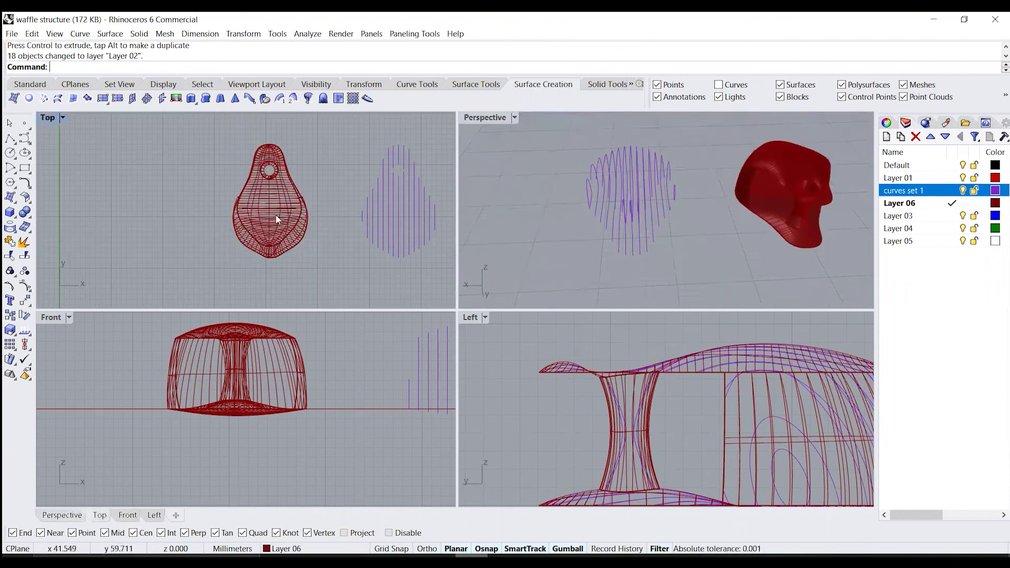
pyautogui.click(276, 213)
pyautogui.write('COntours')
pyautogui.press('Return')
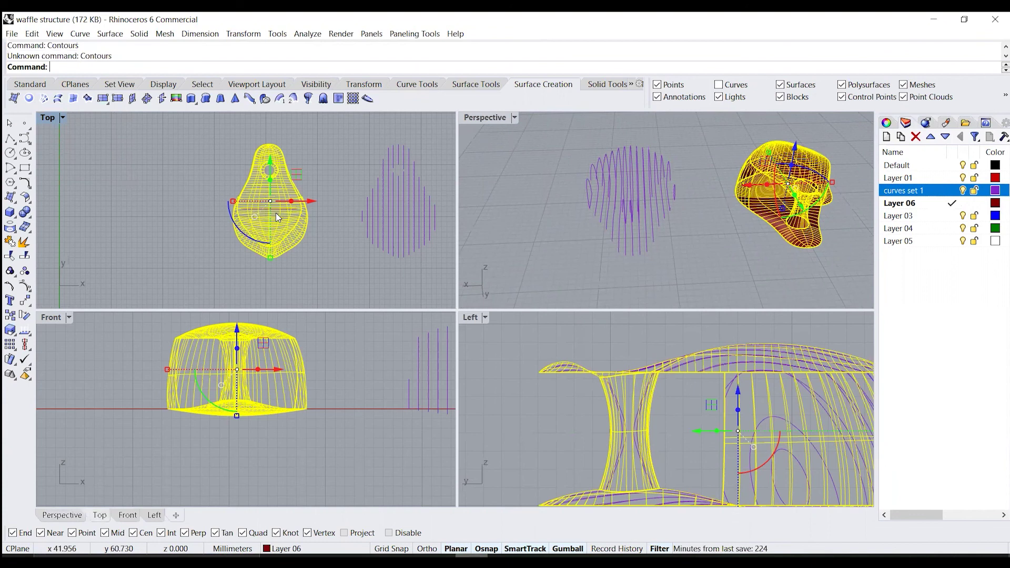
pyautogui.write('COntour')
pyautogui.press('Return')
pyautogui.scroll(4, 270, 263)
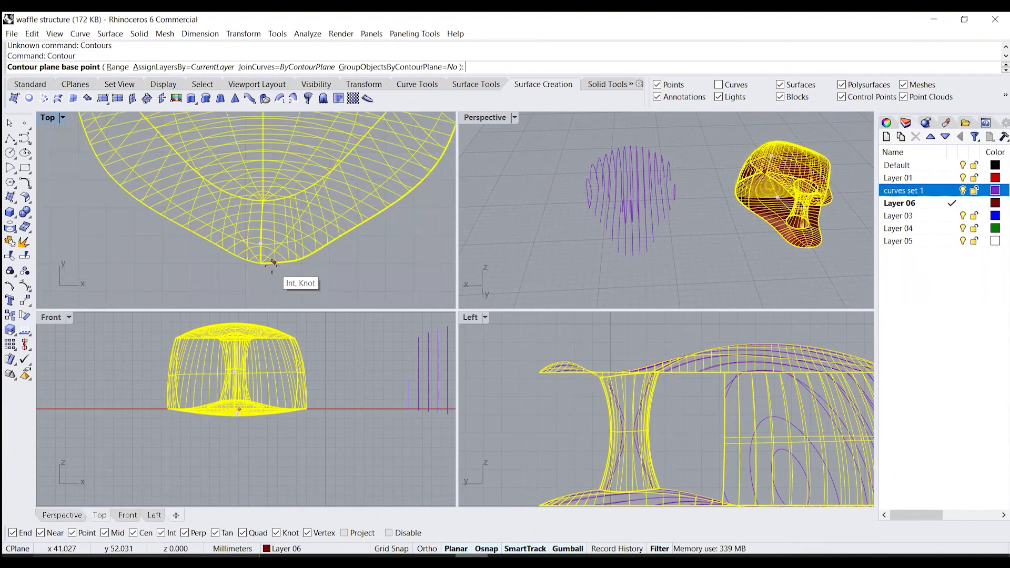
pyautogui.click(270, 263)
pyautogui.scroll(-5, 270, 263)
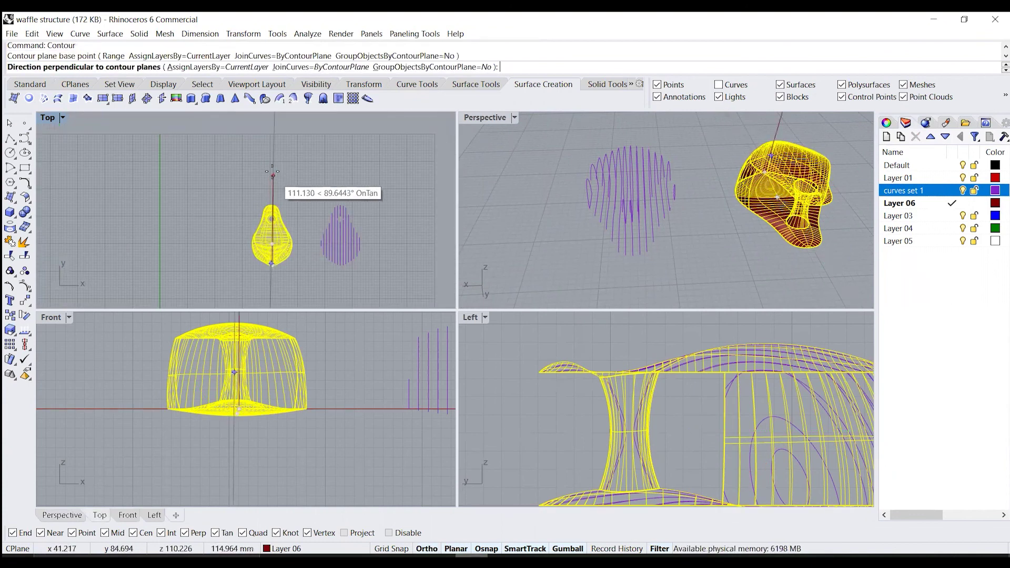
pyautogui.scroll(3, 265, 176)
pyautogui.click(273, 156)
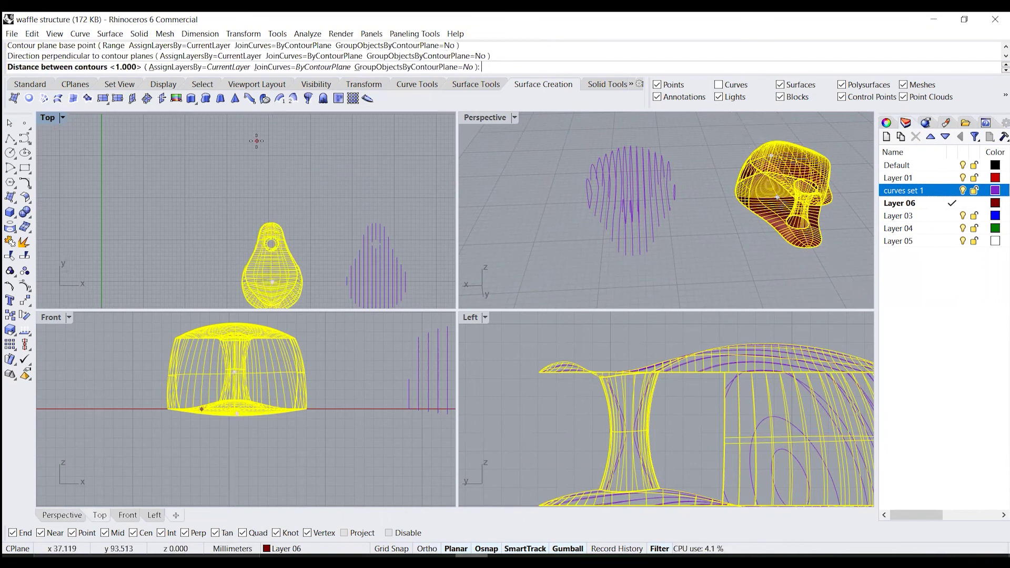
pyautogui.press('Return')
# Step: Move the new contour curves along X so they align with the first contour set
pyautogui.scroll(-3, 315, 172)
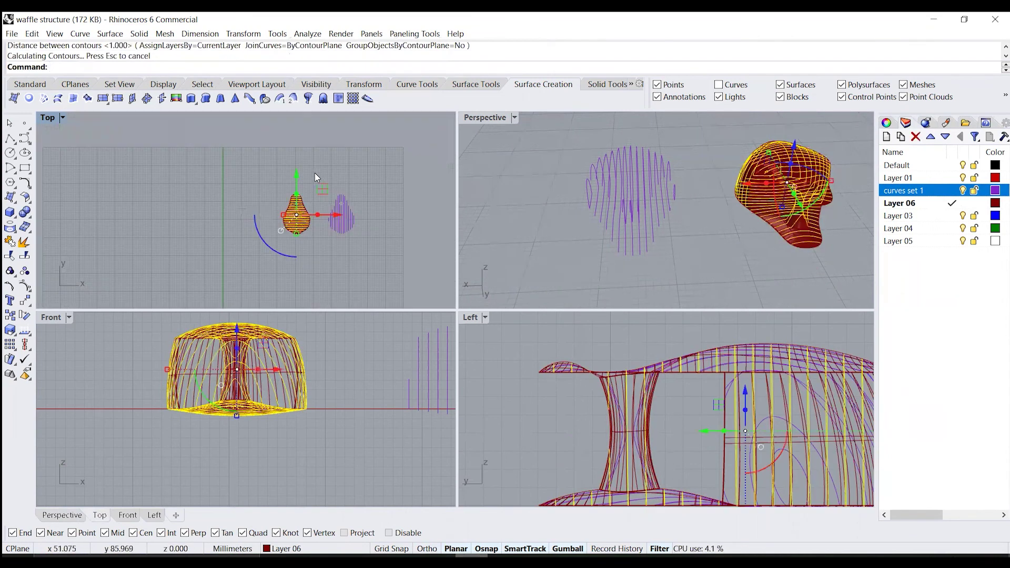
pyautogui.click(337, 216)
pyautogui.press('Return')
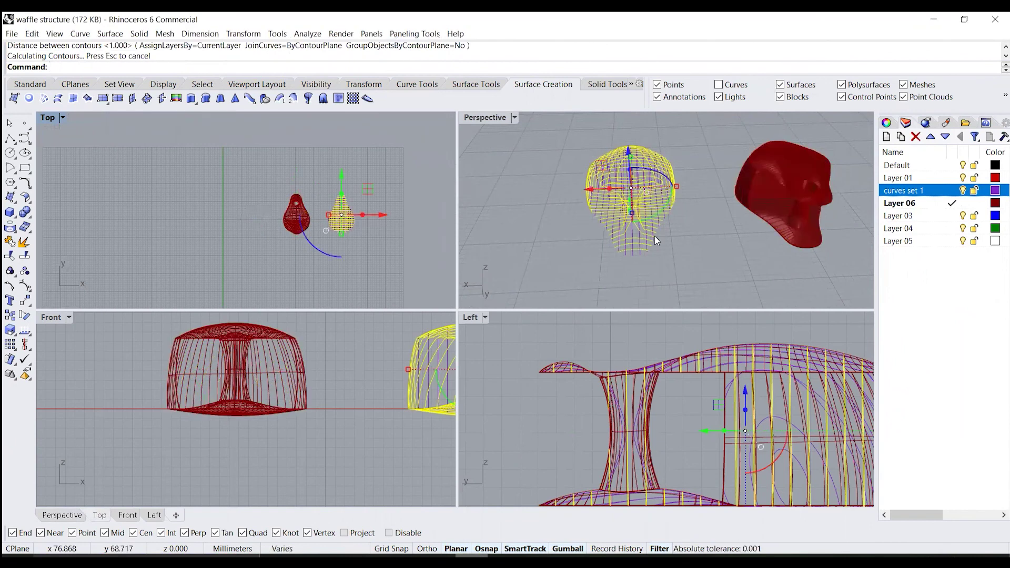
# Step: Assign the second set of contour curves to Layer 03 and rename that layer "curves set 2"
pyautogui.rightClick(904, 220)
pyautogui.click(918, 416)
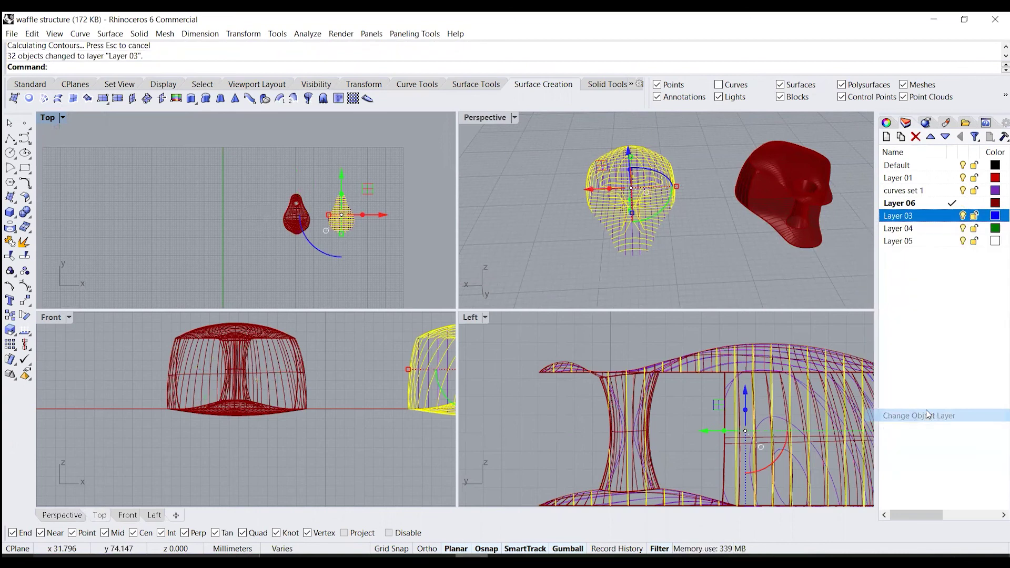
pyautogui.click(908, 220)
pyautogui.write('curves set 2')
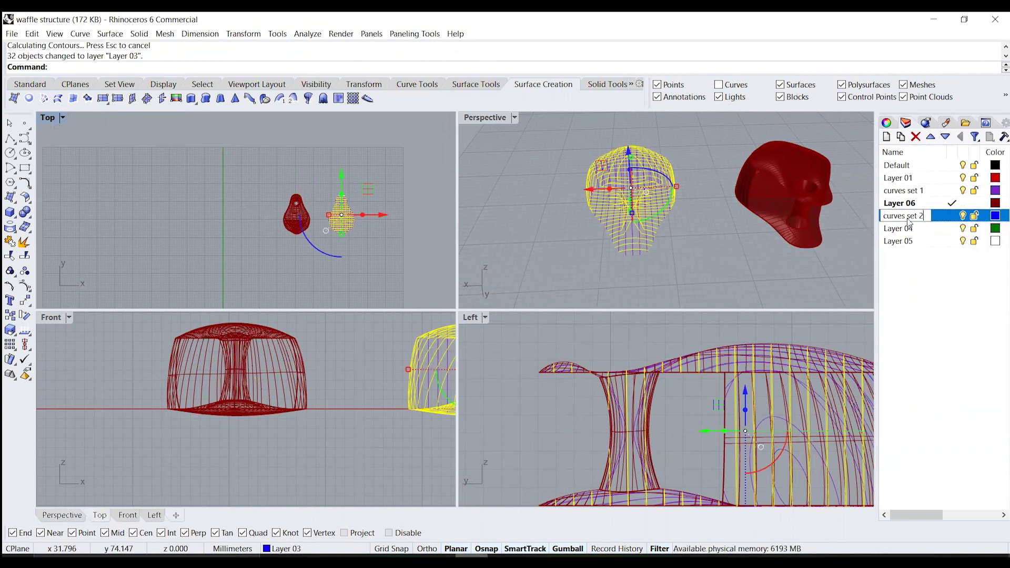
pyautogui.press('Return')
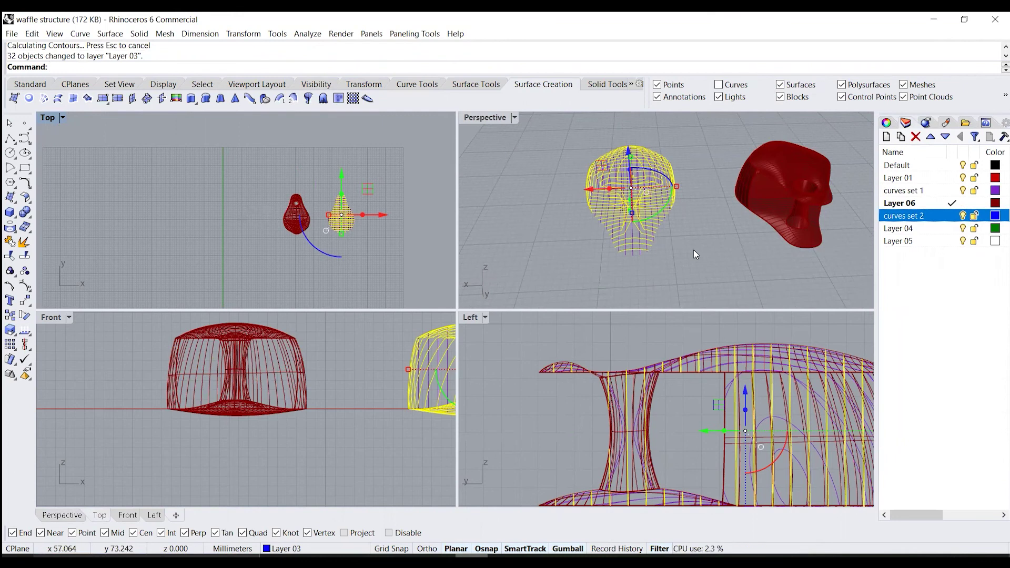
# Step: Nest Layer 06 as a sublayer of Layer 01
pyautogui.click(905, 205)
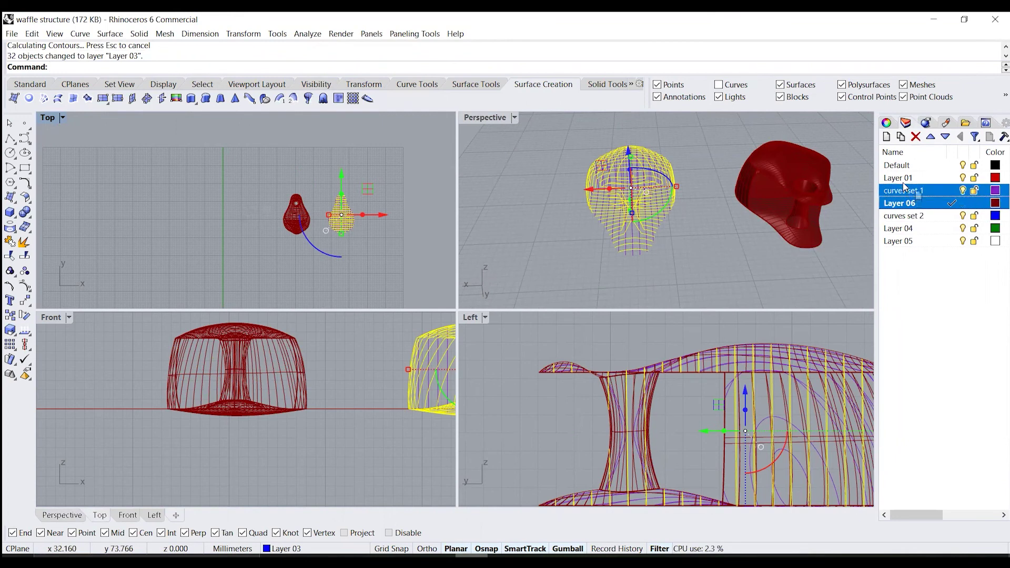
pyautogui.keyDown('ctrl'); pyautogui.click(906, 179); pyautogui.keyUp('ctrl')
pyautogui.moveTo(906, 182); pyautogui.dragTo(906, 183)
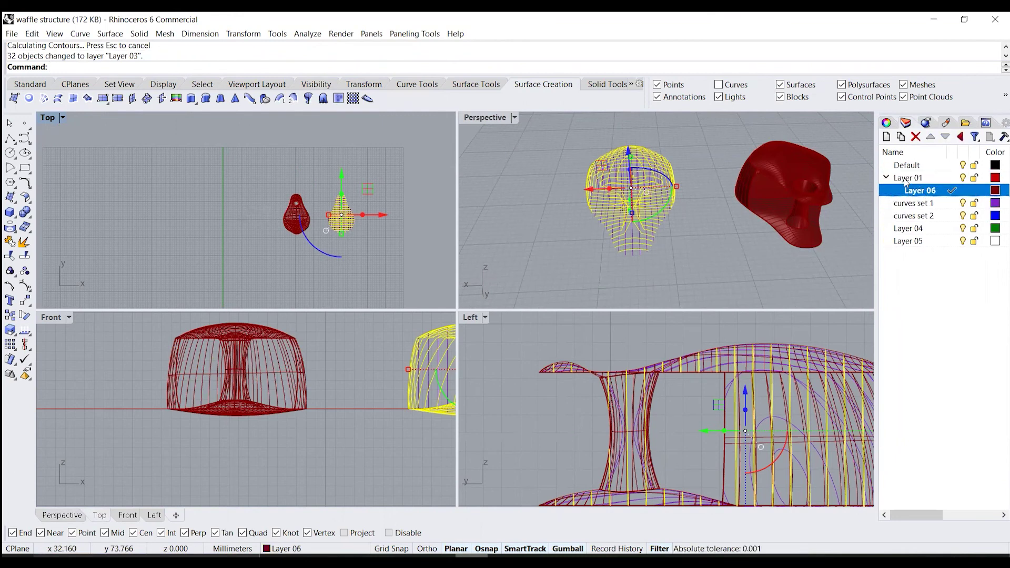
# Step: Deselect the contour curves and hide the "curves set 1" layer
pyautogui.click(910, 205)
pyautogui.click(469, 179)
pyautogui.moveTo(469, 179); pyautogui.dragTo(685, 183, button='right')
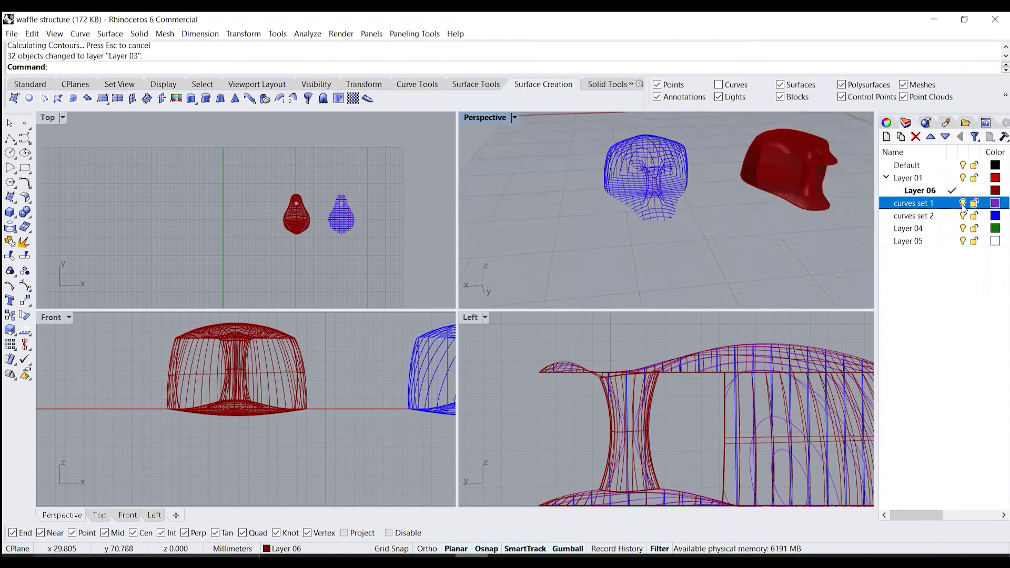
pyautogui.moveTo(859, 221); pyautogui.dragTo(691, 187, button='right')
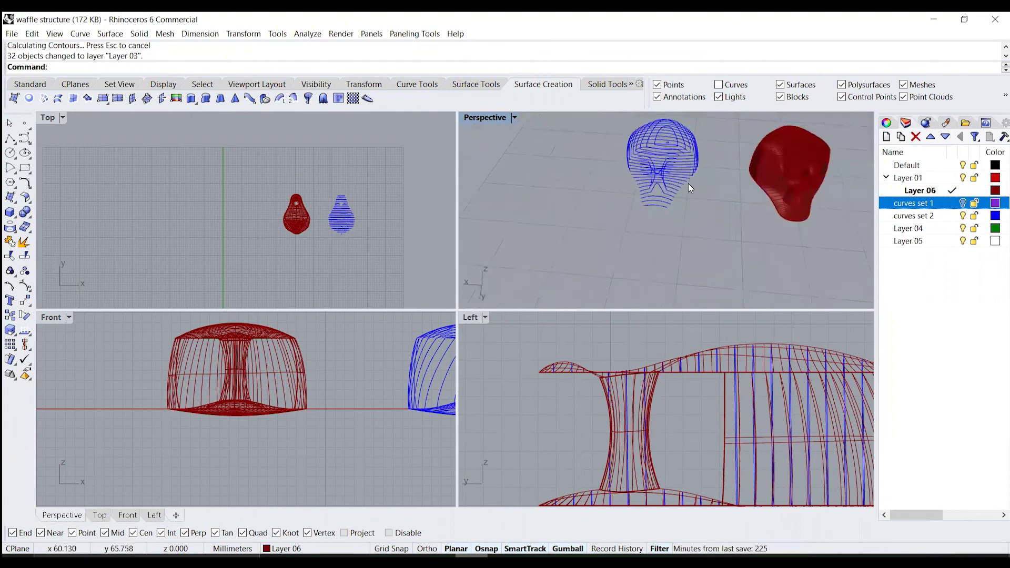
# Step: Create 1 mm outward ribbons from the lower curves of the second contour set, starting at the narrow end
pyautogui.write('Ribbon')
pyautogui.press('Return')
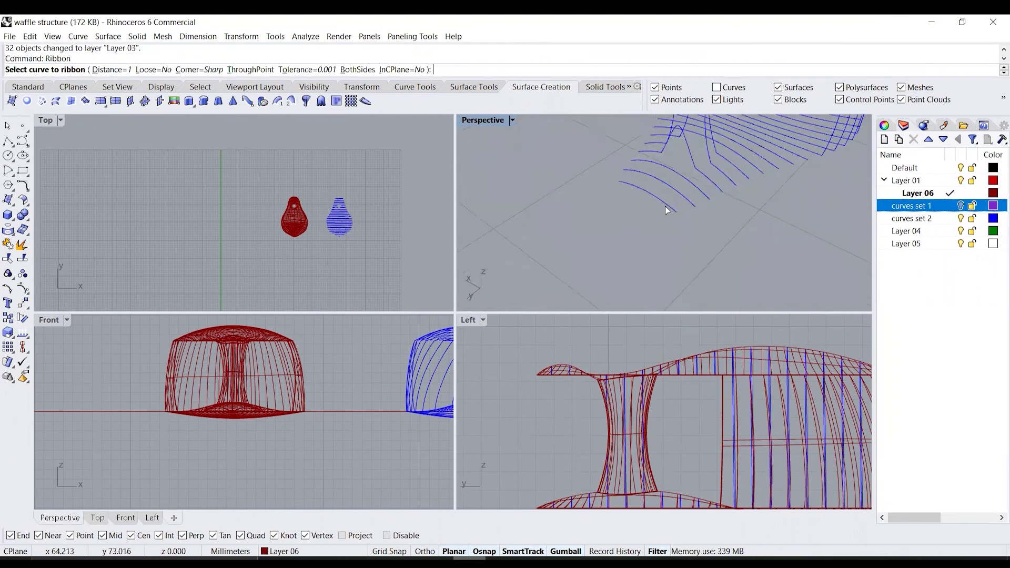
pyautogui.click(664, 205)
pyautogui.click(683, 192)
pyautogui.press('Return')
pyautogui.click(684, 198)
pyautogui.click(704, 193)
pyautogui.press('Return')
pyautogui.click(703, 193)
pyautogui.click(719, 186)
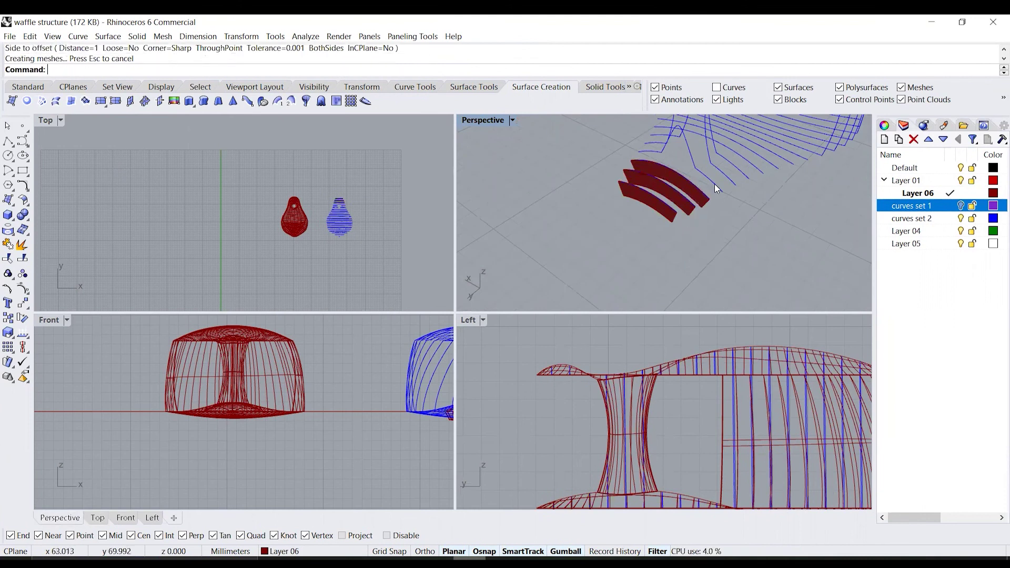
pyautogui.click(709, 177)
pyautogui.press('Return')
pyautogui.click(717, 207)
pyautogui.press('Return')
# Step: Create 1 mm outward ribbons from the tall contour curves through the form's wide body
pyautogui.moveTo(841, 210); pyautogui.dragTo(779, 198, button='right')
pyautogui.click(779, 198)
pyautogui.press('Return')
pyautogui.click(803, 230)
pyautogui.scroll(3, 704, 254)
pyautogui.press('Return')
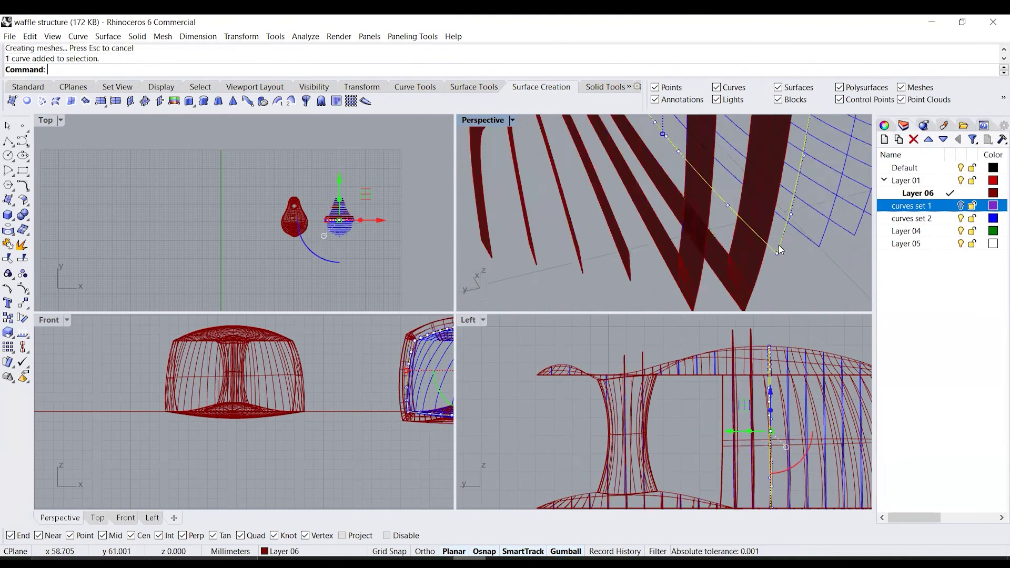
pyautogui.click(745, 268)
pyautogui.click(688, 211)
pyautogui.press('Return')
pyautogui.click(764, 230)
pyautogui.click(731, 211)
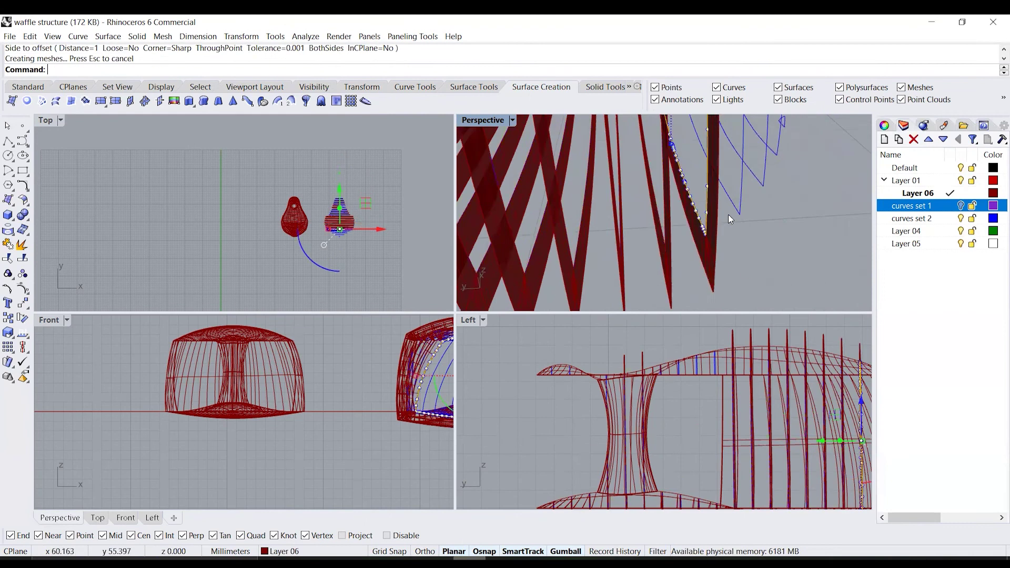
pyautogui.press('Return')
pyautogui.click(737, 232)
# Step: Create 1 mm ribbons from the remaining upper and column contour curves toward the narrow end
pyautogui.moveTo(736, 232); pyautogui.dragTo(630, 166, button='right')
pyautogui.click(629, 166)
pyautogui.click(674, 201)
pyautogui.moveTo(673, 201); pyautogui.dragTo(630, 160, button='right')
pyautogui.press('Return')
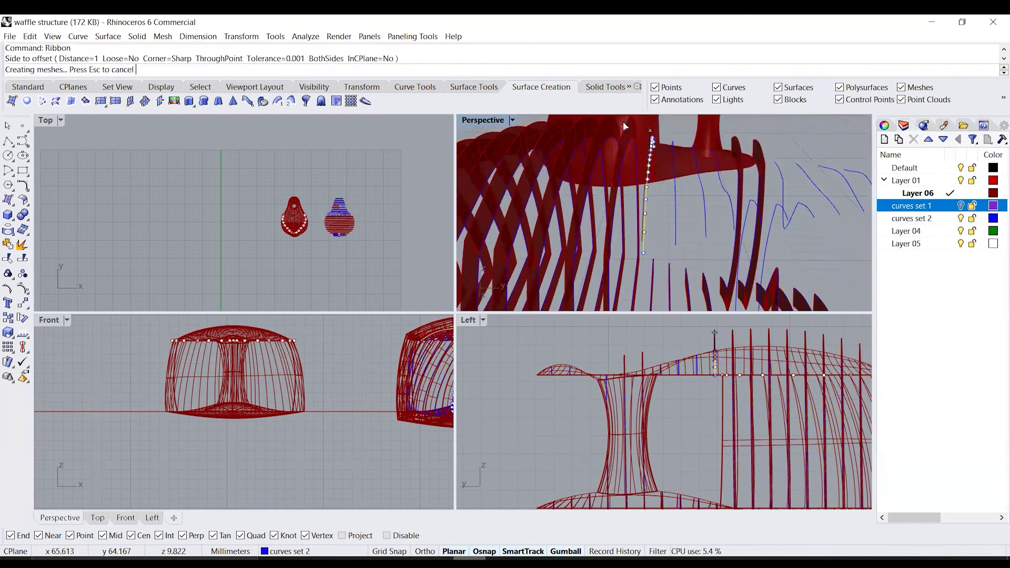
pyautogui.click(683, 180)
pyautogui.moveTo(636, 161); pyautogui.dragTo(743, 205, button='right')
pyautogui.press('Return')
pyautogui.click(721, 172)
pyautogui.click(734, 163)
pyautogui.press('Return')
pyautogui.click(747, 186)
pyautogui.press('Return')
pyautogui.click(744, 206)
pyautogui.press('Return')
pyautogui.click(778, 210)
pyautogui.press('Return')
pyautogui.click(805, 210)
pyautogui.click(846, 207)
pyautogui.press('Return')
pyautogui.click(757, 198)
pyautogui.press('Return')
pyautogui.click(783, 202)
pyautogui.press('Return')
# Step: Exclude curves from selection, select all the ribbon surfaces, and assign them to the "curves set 2" layer
pyautogui.scroll(-10, 783, 205)
pyautogui.moveTo(789, 207); pyautogui.dragTo(687, 228, button='right')
pyautogui.click(717, 88)
pyautogui.moveTo(551, 155); pyautogui.dragTo(671, 272)
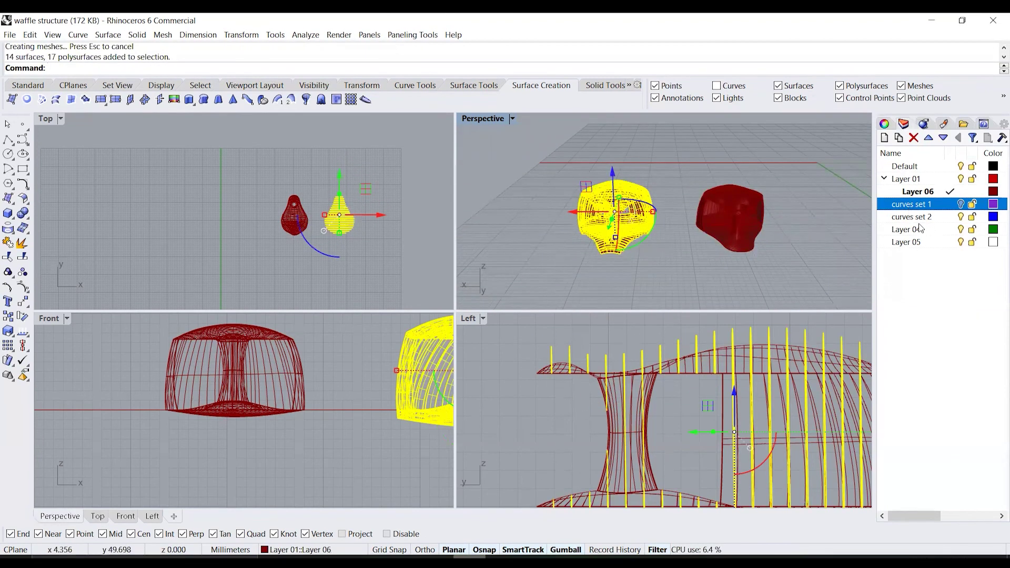
pyautogui.rightClick(918, 206)
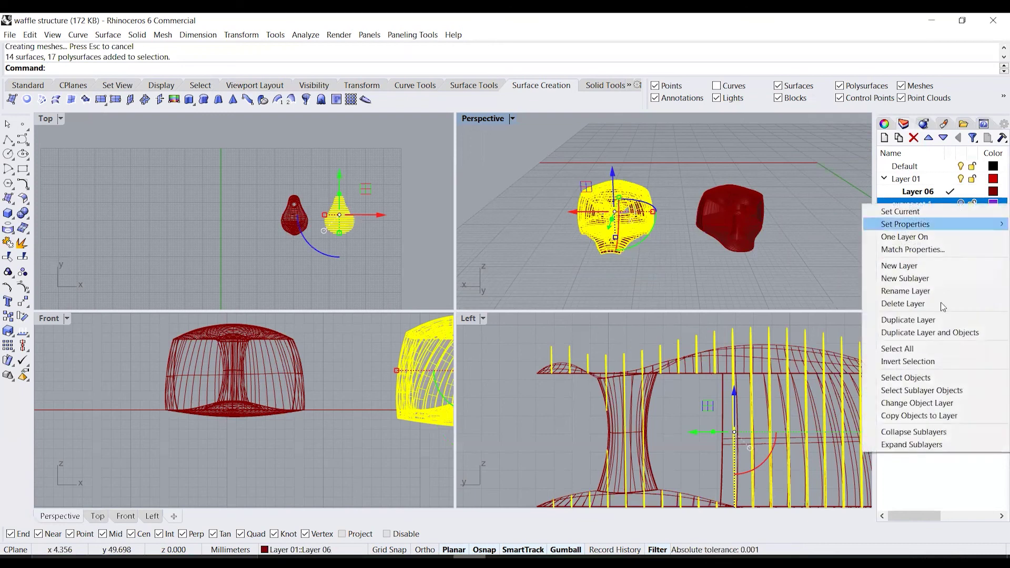
pyautogui.click(933, 376)
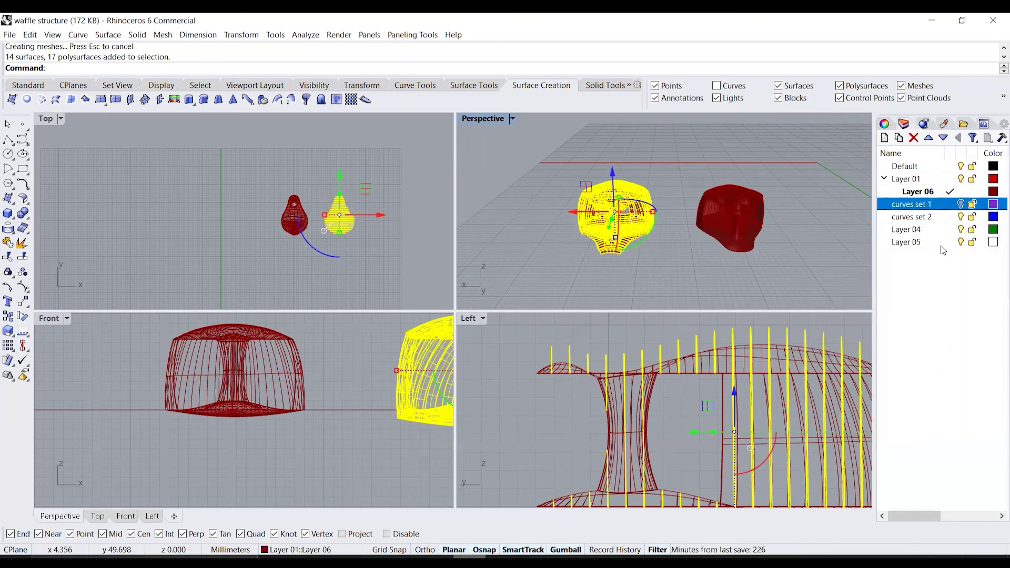
pyautogui.rightClick(926, 218)
pyautogui.click(925, 416)
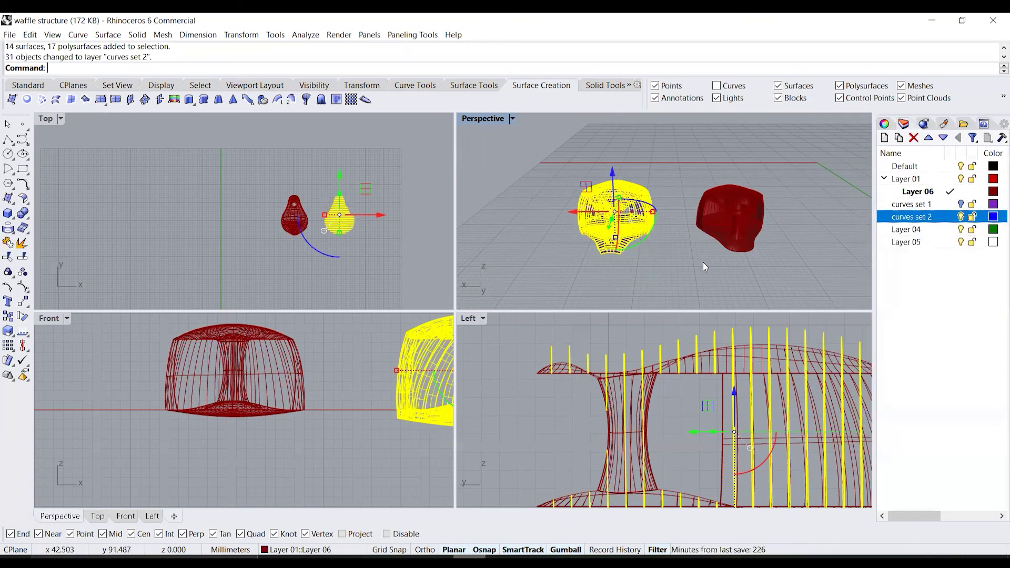
# Step: Hide the "curves set 2" layer and turn on the "curves set 1" layer
pyautogui.press('Escape')
pyautogui.moveTo(647, 253); pyautogui.dragTo(651, 195, button='right')
pyautogui.scroll(3, 652, 194)
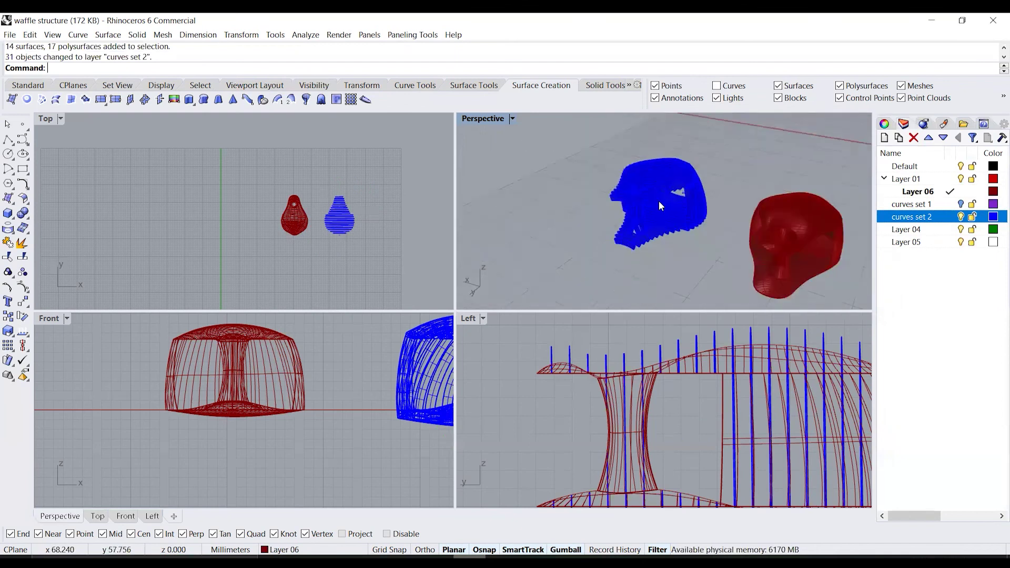
pyautogui.click(960, 217)
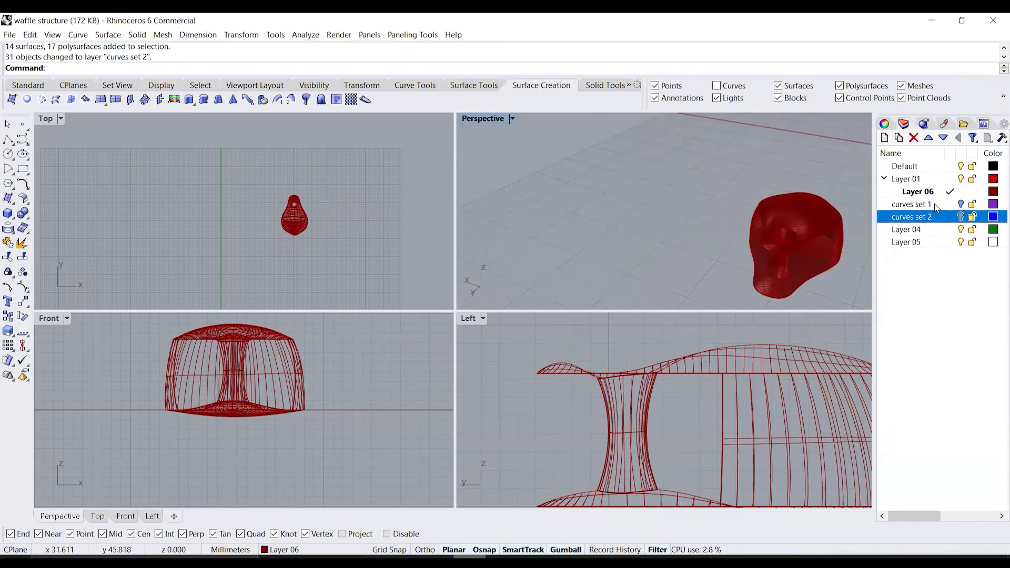
pyautogui.click(913, 204)
pyautogui.click(961, 204)
# Step: Create 1 mm outward ribbons from the "curves set 1" contour curves, working from one side of the form toward its middle
pyautogui.moveTo(569, 145); pyautogui.dragTo(726, 261)
pyautogui.scroll(5, 584, 234)
pyautogui.moveTo(584, 235); pyautogui.dragTo(630, 233, button='right')
pyautogui.scroll(3, 652, 257)
pyautogui.rightClick(650, 260)
pyautogui.click(675, 212)
pyautogui.click(591, 244)
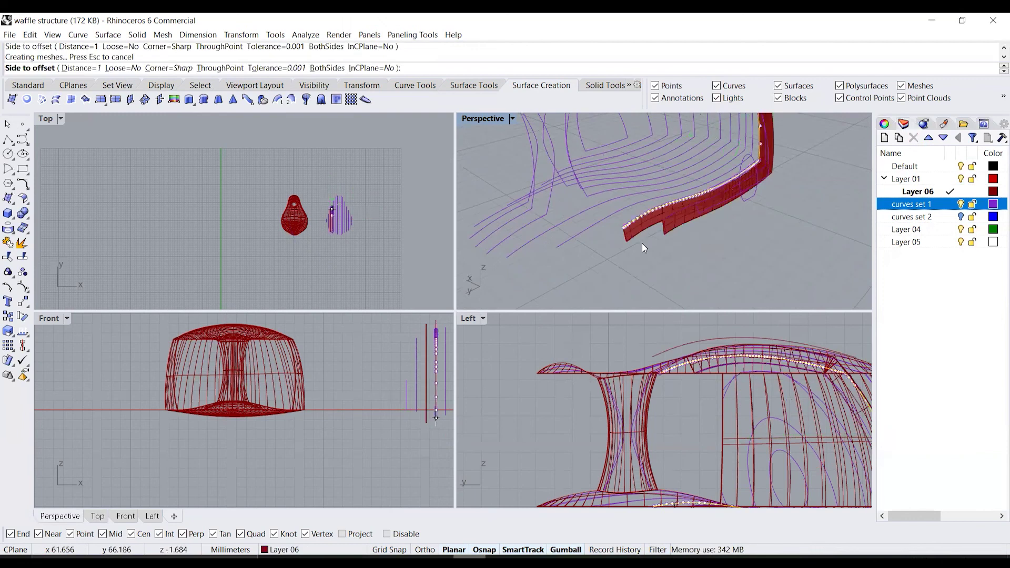
pyautogui.click(573, 202)
pyautogui.rightClick(571, 205)
pyautogui.click(565, 211)
pyautogui.click(678, 221)
pyautogui.rightClick(676, 225)
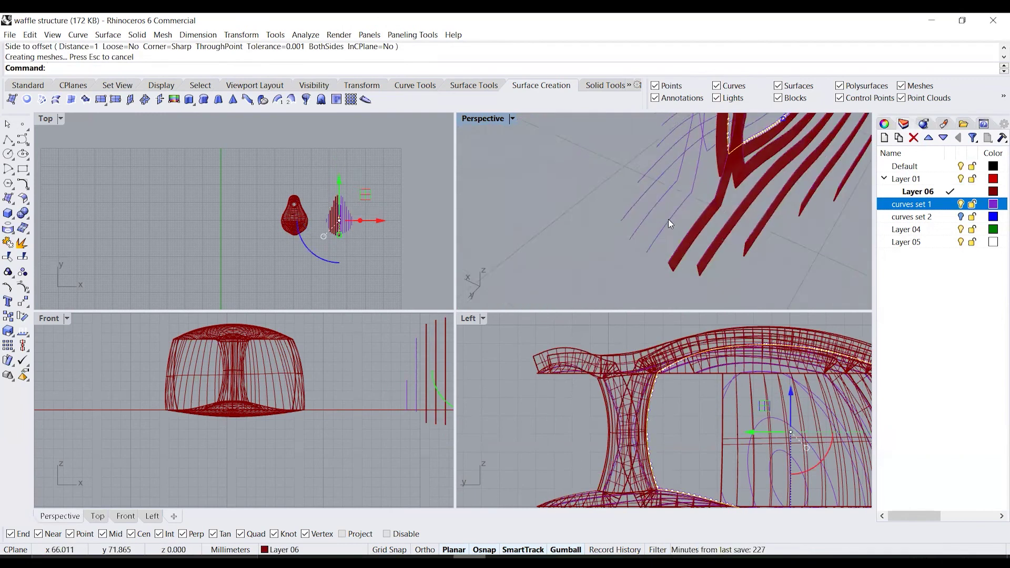
# Step: Create 1 mm outward ribbons from the contour curves just past the middle of the first set
pyautogui.click(665, 232)
pyautogui.click(614, 246)
pyautogui.rightClick(610, 248)
pyautogui.click(593, 257)
pyautogui.click(590, 236)
pyautogui.rightClick(595, 241)
pyautogui.click(598, 247)
pyautogui.click(595, 238)
pyautogui.rightClick(599, 243)
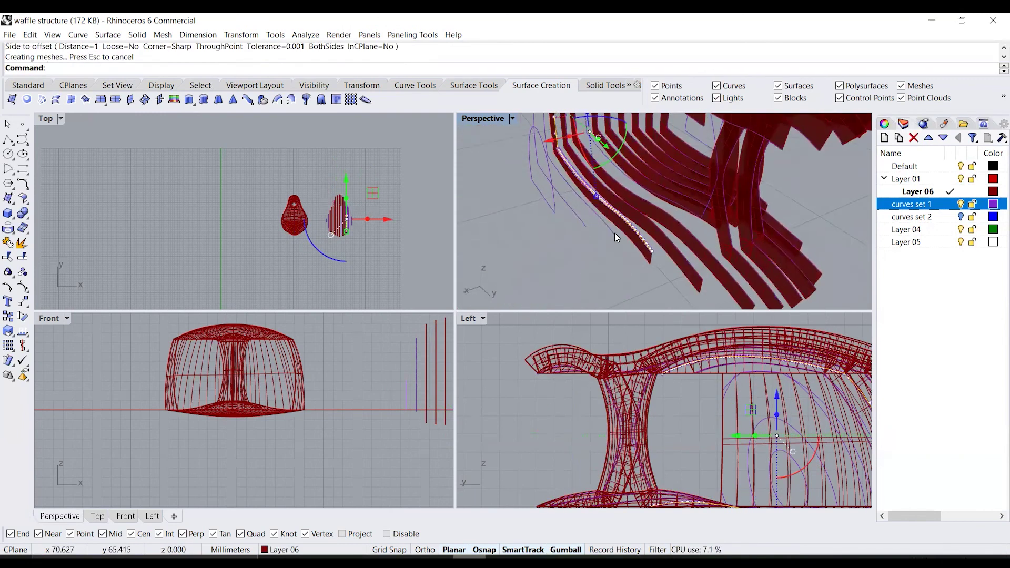
pyautogui.click(602, 248)
pyautogui.click(579, 235)
# Step: Create 1 mm ribbons from the remaining first-set contour curves toward the form's opposite side, including the small outermost ones
pyautogui.moveTo(580, 231); pyautogui.dragTo(639, 221, button='right')
pyautogui.click(699, 179)
pyautogui.rightClick(702, 190)
pyautogui.click(711, 200)
pyautogui.click(701, 180)
pyautogui.click(723, 207)
pyautogui.click(645, 172)
pyautogui.rightClick(646, 174)
pyautogui.click(658, 180)
pyautogui.scroll(-5, 684, 182)
pyautogui.click(563, 179)
pyautogui.scroll(-7, 667, 226)
pyautogui.scroll(4, 639, 221)
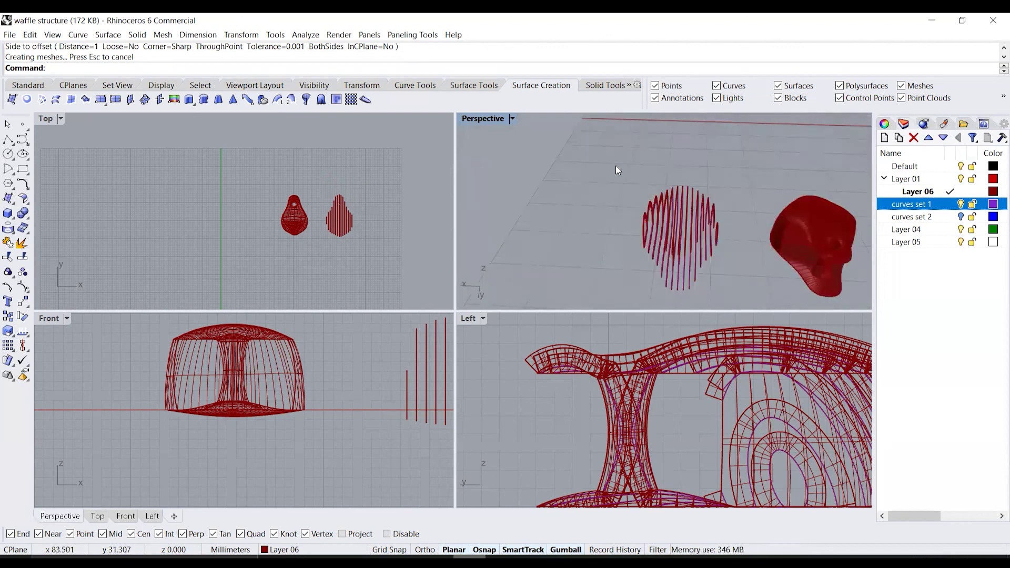
# Step: Exclude curves from selection, select all the new ribbon surfaces, and assign them to the "curves set 1" layer
pyautogui.scroll(-6, 616, 165)
pyautogui.moveTo(611, 163); pyautogui.dragTo(677, 230)
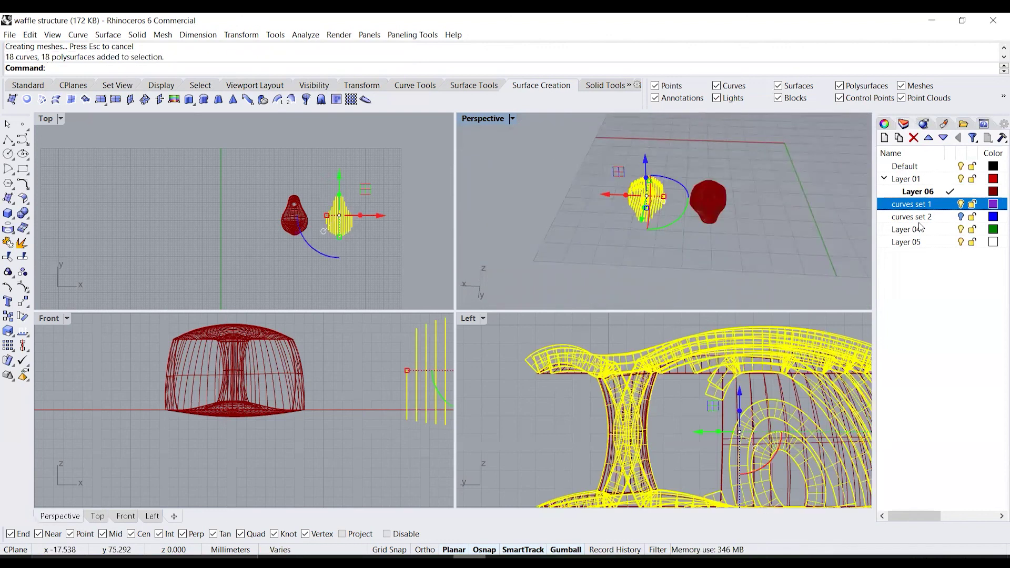
pyautogui.press('Escape')
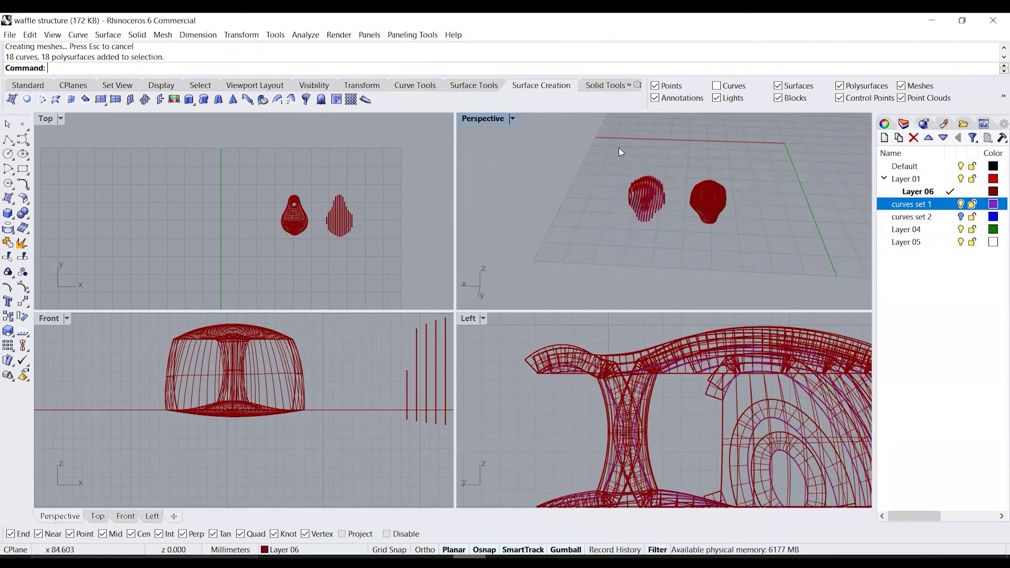
pyautogui.moveTo(640, 190); pyautogui.dragTo(678, 245)
pyautogui.rightClick(920, 207)
pyautogui.click(918, 403)
pyautogui.press('Escape')
# Step: Duplicate the borders of all the "curves set 1" ribbons with DupBorder
pyautogui.scroll(3, 684, 207)
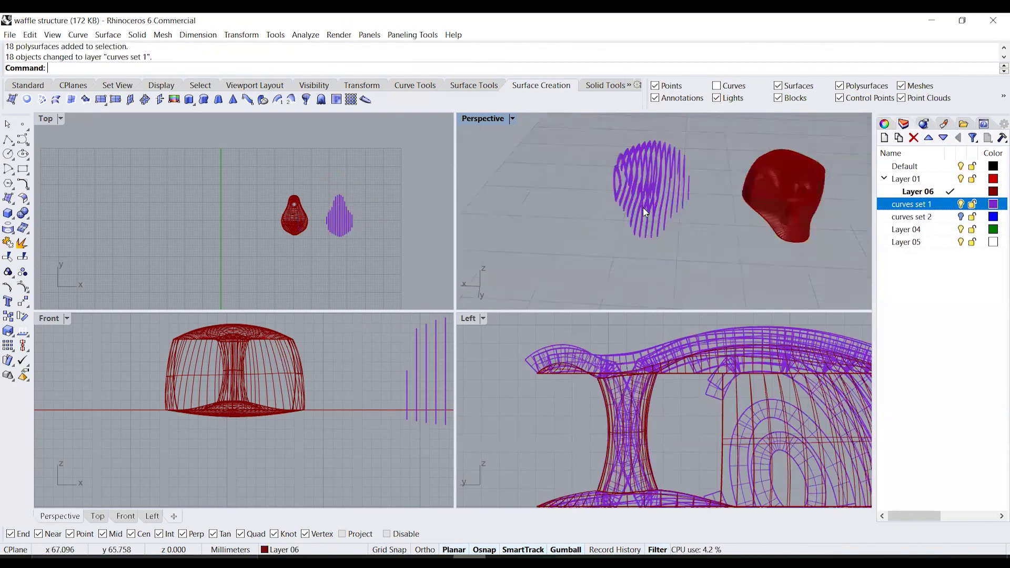
pyautogui.moveTo(684, 207); pyautogui.dragTo(632, 199, button='right')
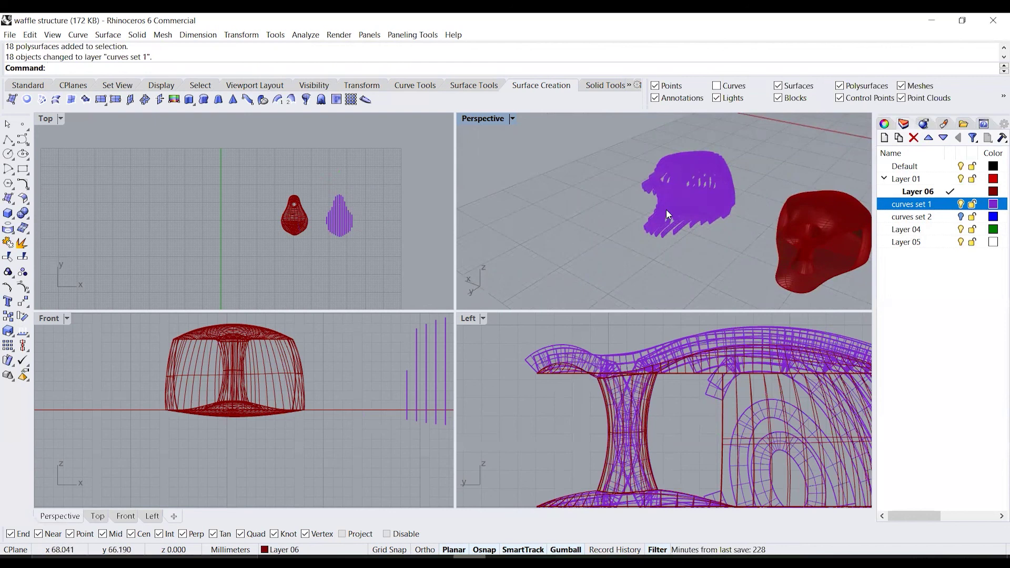
pyautogui.moveTo(619, 121); pyautogui.dragTo(750, 252)
pyautogui.write('Duborder')
pyautogui.press('Return')
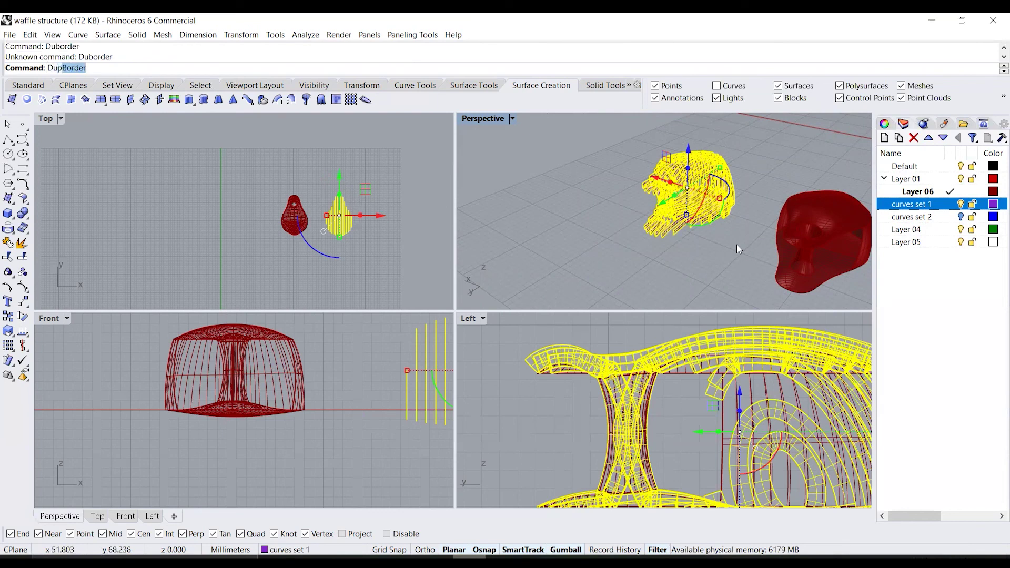
pyautogui.press('Return')
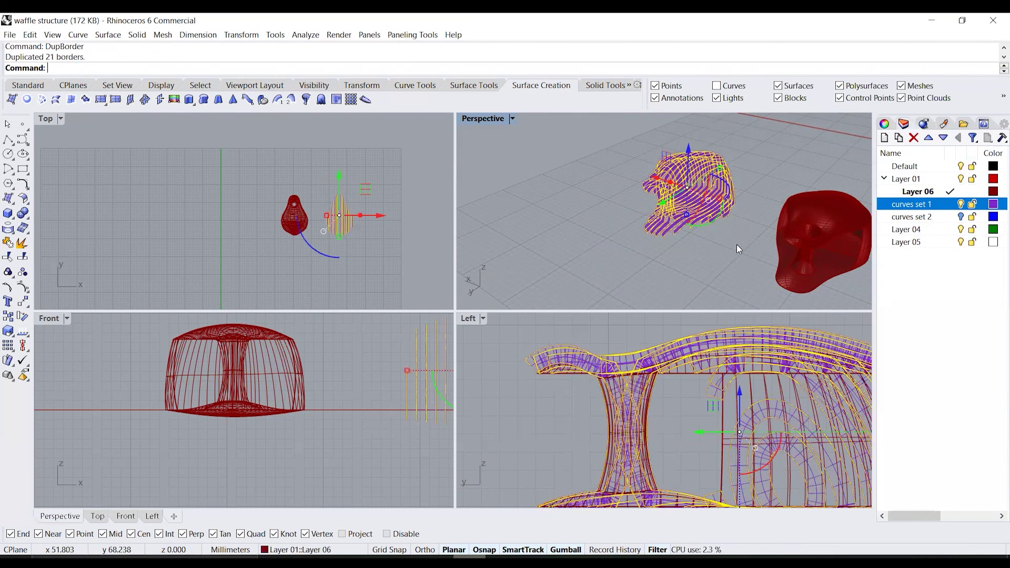
# Step: Move the duplicated border curves 25 mm along X, clear of the ribbons
pyautogui.moveTo(638, 253); pyautogui.dragTo(697, 253, button='right')
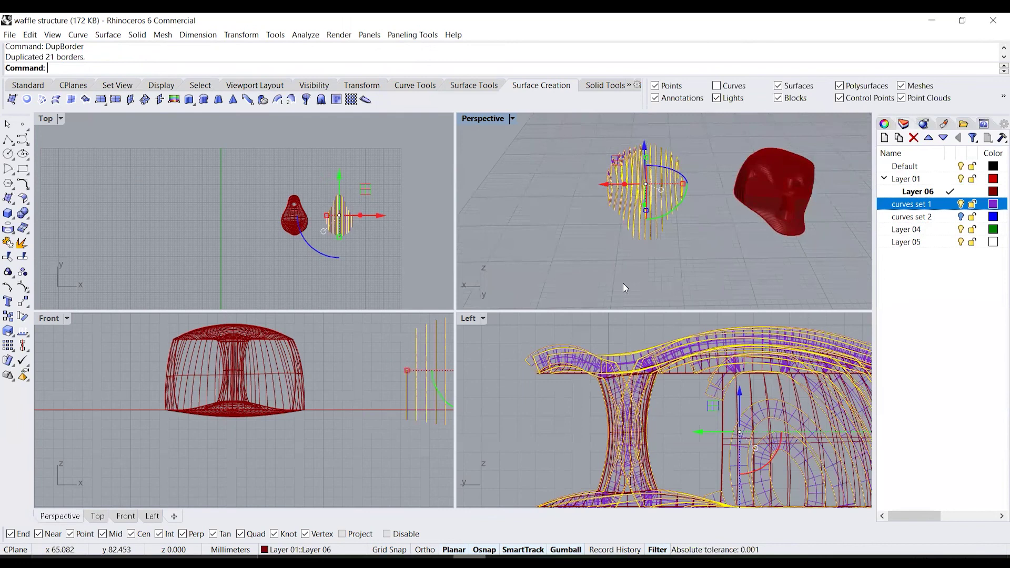
pyautogui.click(377, 221)
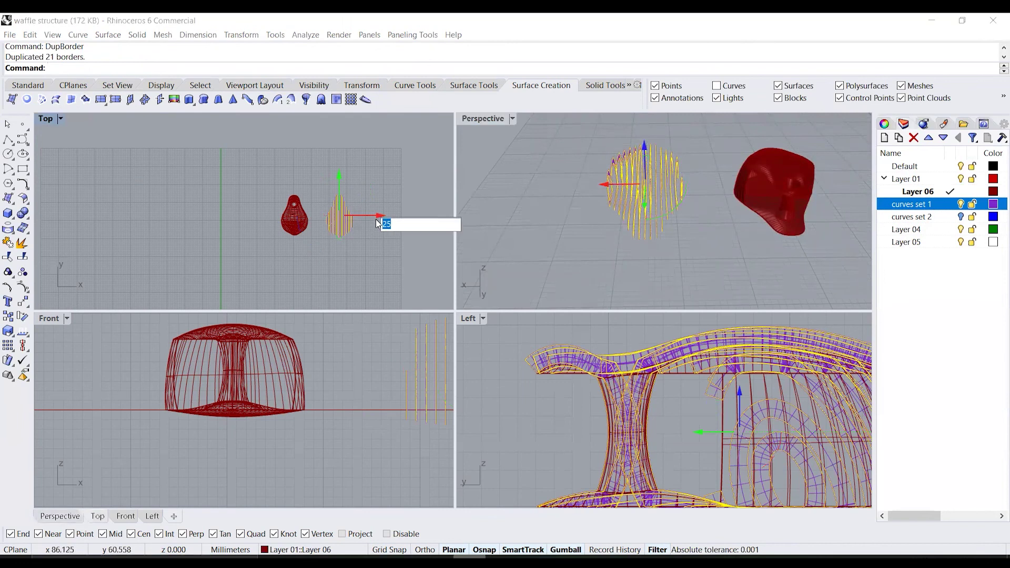
pyautogui.press('Return')
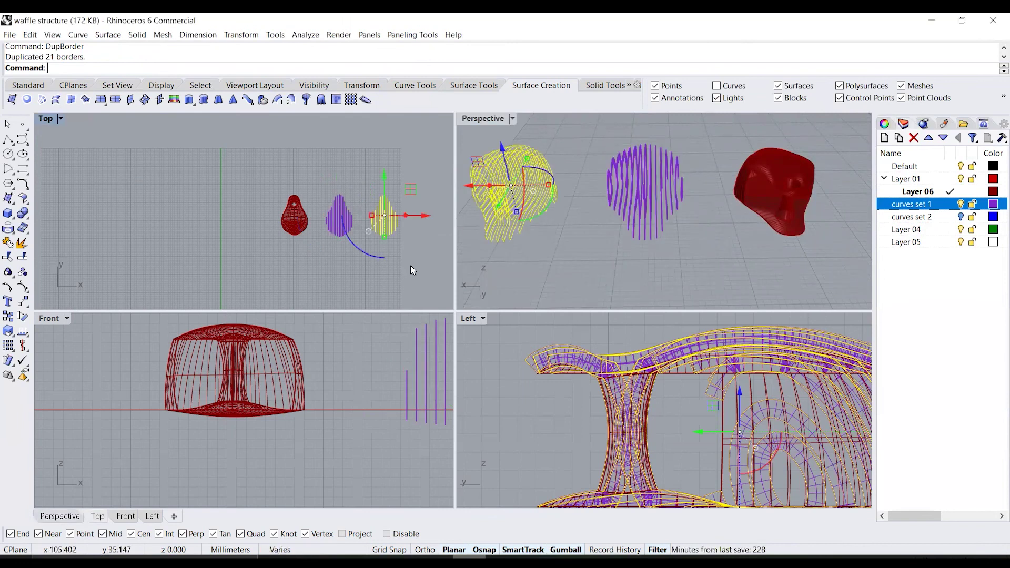
# Step: Select all the moved border curves and check the waffle structure reference photo in Photos before returning to Rhino
pyautogui.click(618, 259)
pyautogui.moveTo(618, 260); pyautogui.dragTo(744, 223, button='right')
pyautogui.scroll(-8, 658, 212)
pyautogui.moveTo(656, 160); pyautogui.dragTo(735, 241)
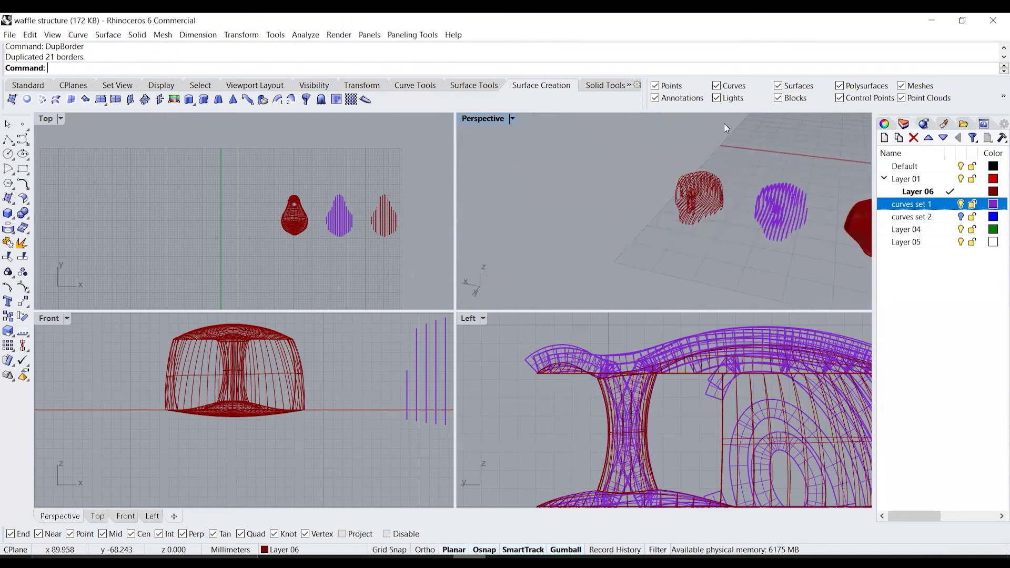
pyautogui.moveTo(635, 129); pyautogui.dragTo(736, 240)
pyautogui.scroll(6, 732, 242)
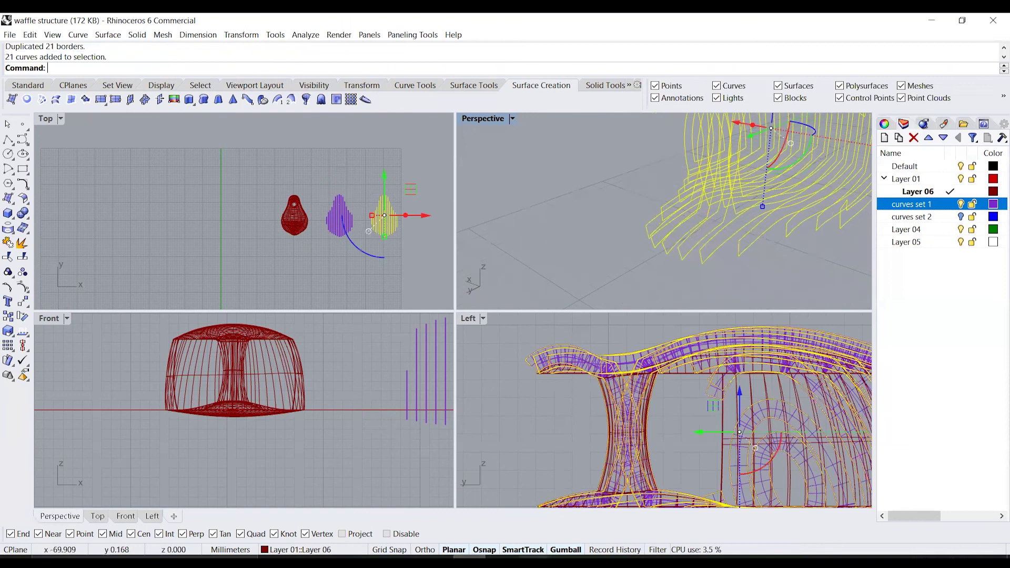
pyautogui.click(502, 560)
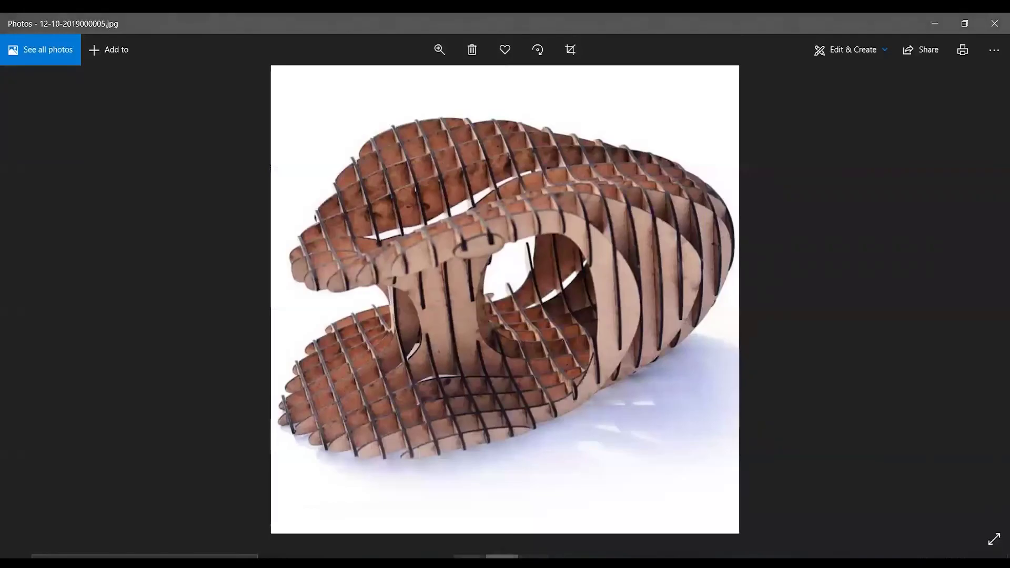
pyautogui.hotkey('alt', 'Tab')
# Step: Round the selected border curves with FilletCorners at a 0.5 mm radius, undoing and repeating the first attempt
pyautogui.write('File')
pyautogui.press('BackSpace')
pyautogui.press('Return')
pyautogui.write('FilletCorners')
pyautogui.press('Return')
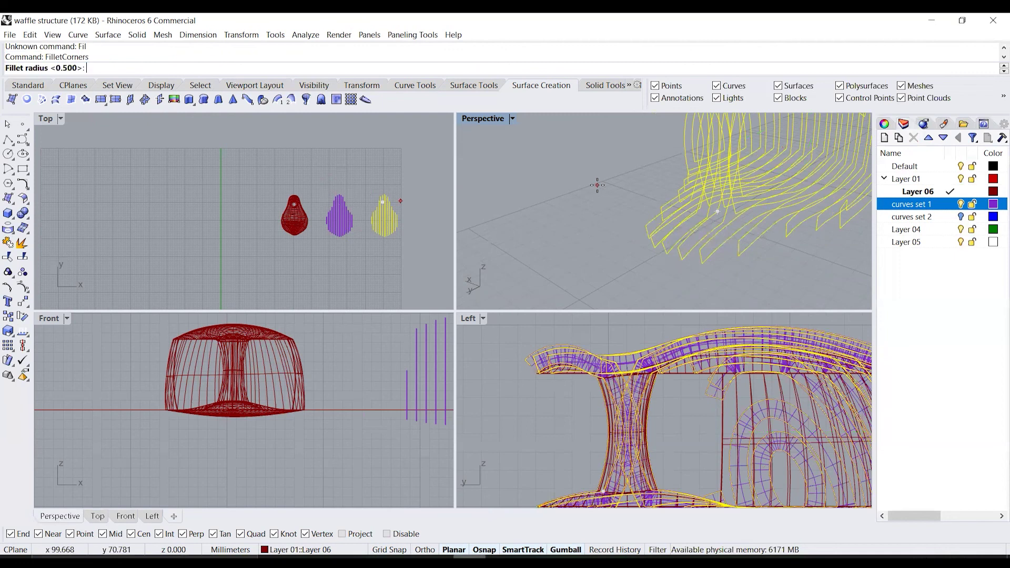
pyautogui.press('Return')
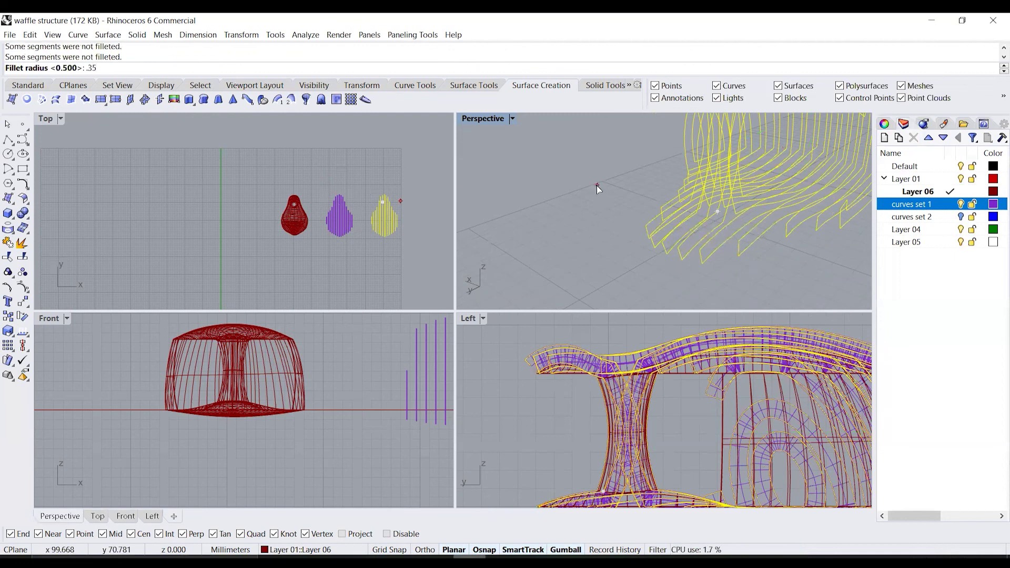
pyautogui.hotkey('ctrl', 'z')
pyautogui.press('Return')
pyautogui.write('.5')
pyautogui.press('Return')
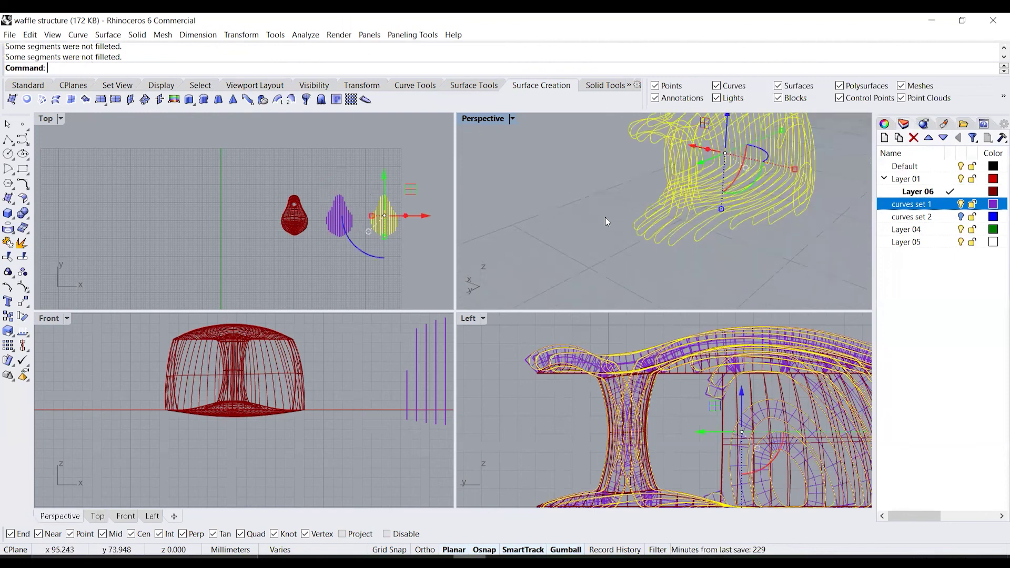
# Step: Examine the rounded ends of the filleted border curves from several angles
pyautogui.scroll(-3, 605, 217)
pyautogui.click(605, 216)
pyautogui.scroll(-4, 605, 217)
pyautogui.moveTo(806, 183); pyautogui.dragTo(756, 196, button='right')
pyautogui.moveTo(848, 186); pyautogui.dragTo(620, 214, button='right')
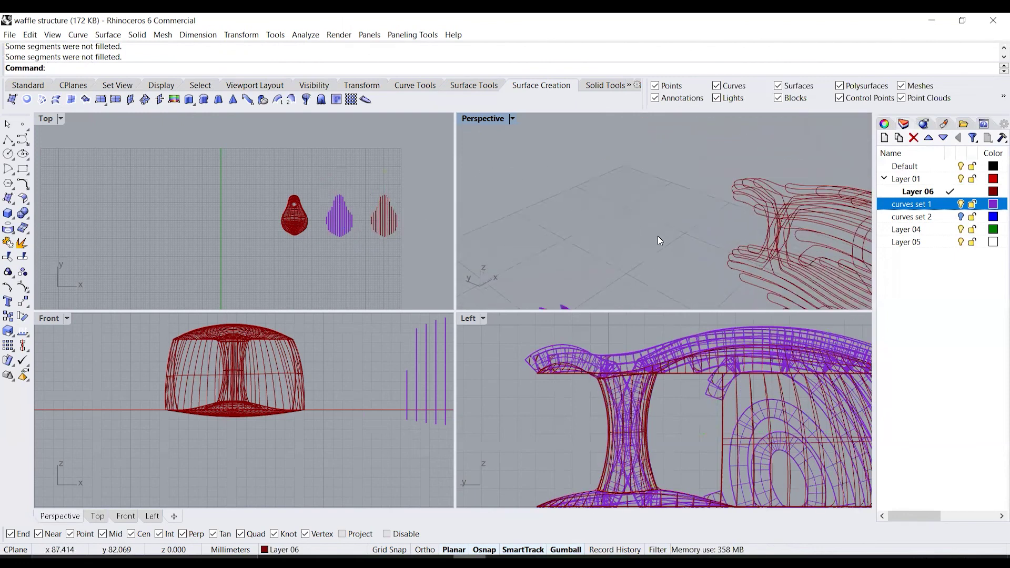
pyautogui.scroll(-4, 660, 241)
pyautogui.scroll(4, 727, 272)
pyautogui.scroll(-8, 719, 273)
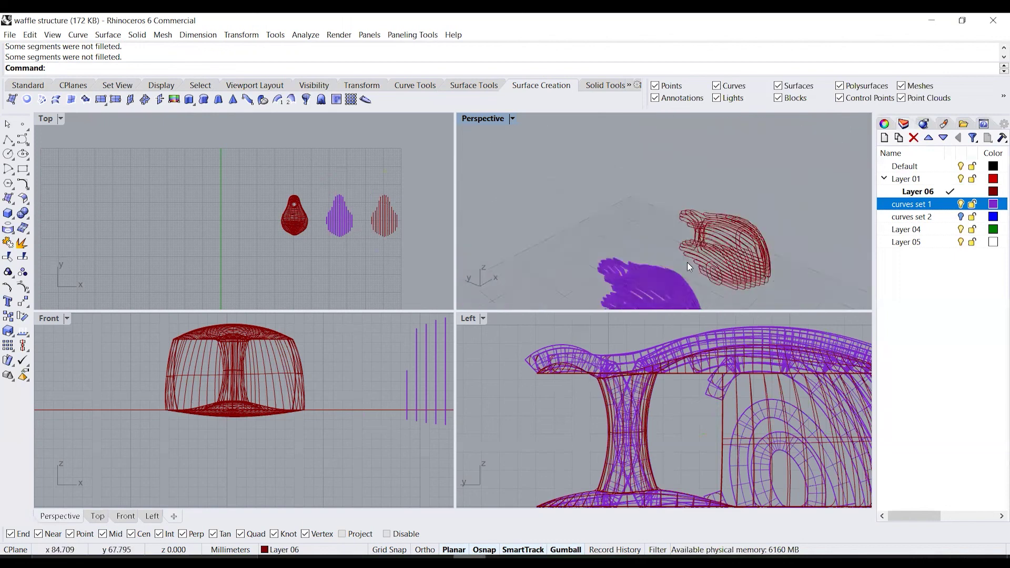
pyautogui.moveTo(690, 266); pyautogui.dragTo(867, 215, button='right')
# Step: Hide the "curves set 1" layer and turn on the "curves set 2" layer
pyautogui.click(928, 218)
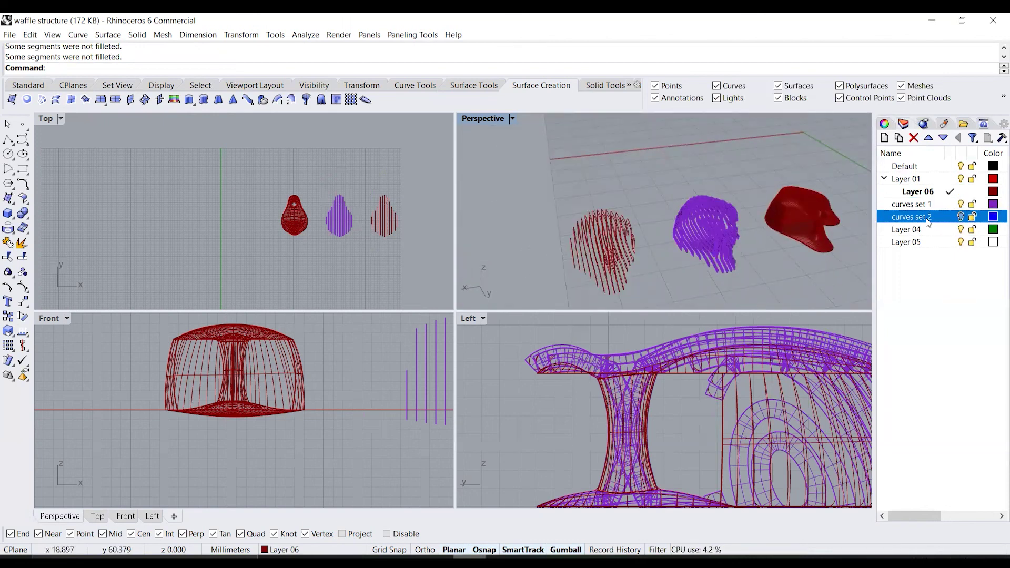
pyautogui.rightClick(922, 218)
pyautogui.click(948, 216)
pyautogui.click(960, 203)
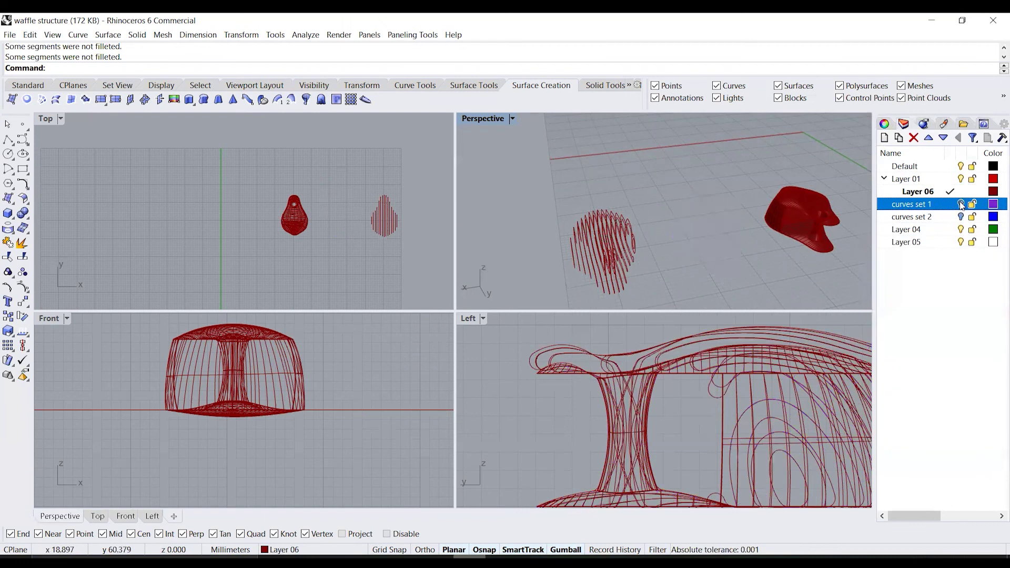
pyautogui.click(961, 216)
# Step: Duplicate the borders of all the "curves set 2" ribbons and move the copies 50 mm along X
pyautogui.moveTo(787, 241); pyautogui.dragTo(761, 222, button='right')
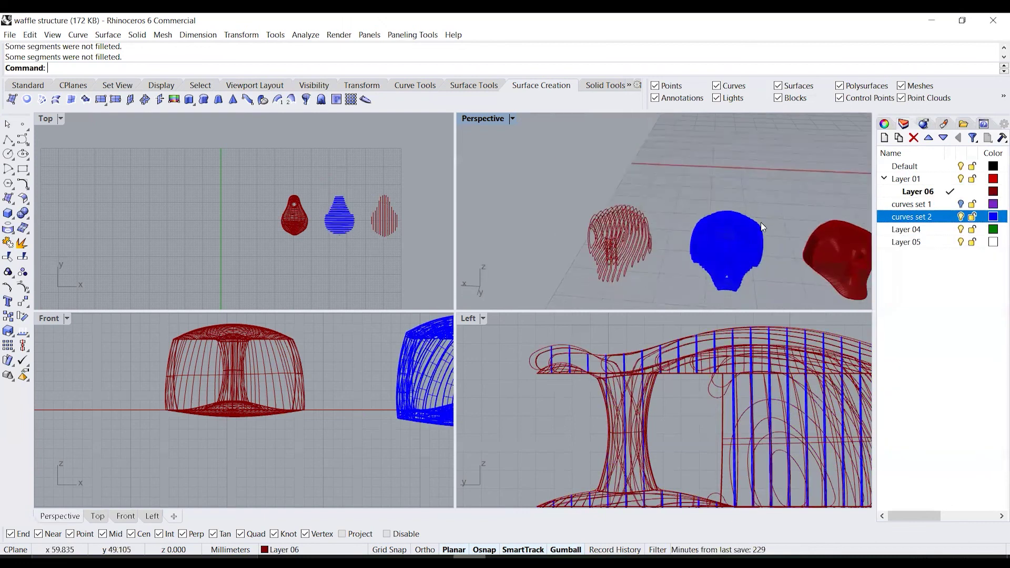
pyautogui.click(742, 269)
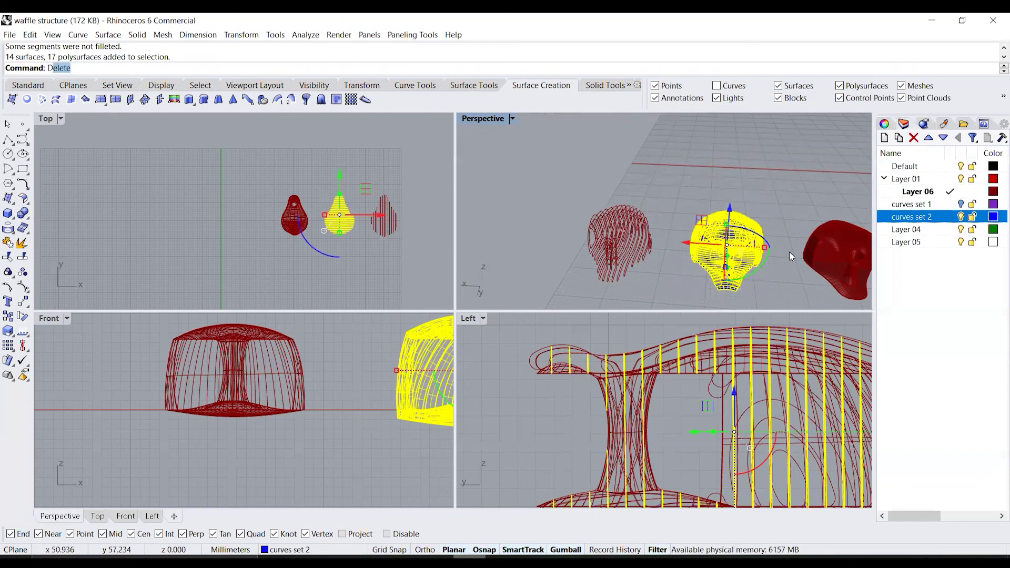
pyautogui.press('Return')
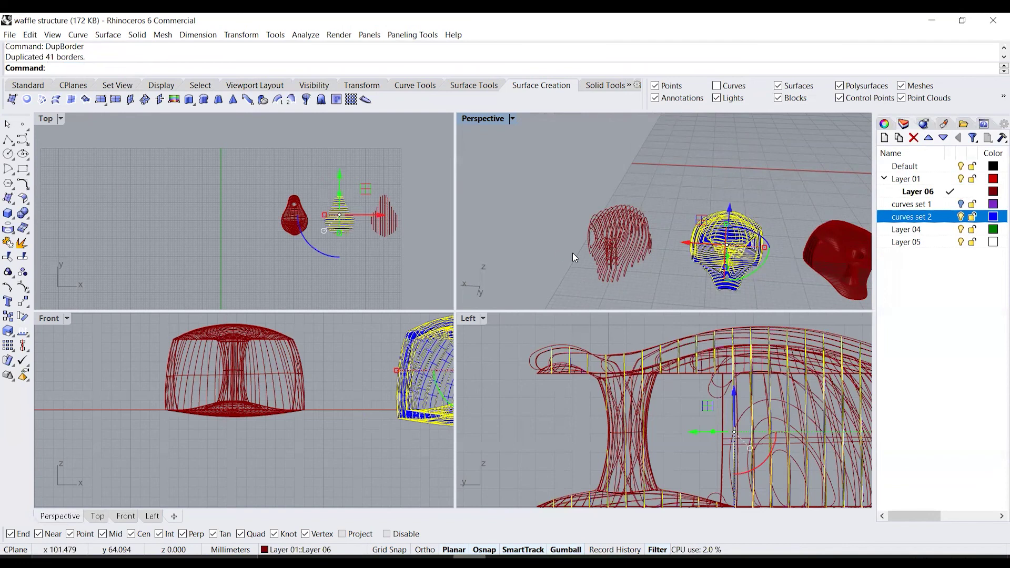
pyautogui.click(685, 243)
pyautogui.write('50')
pyautogui.press('Return')
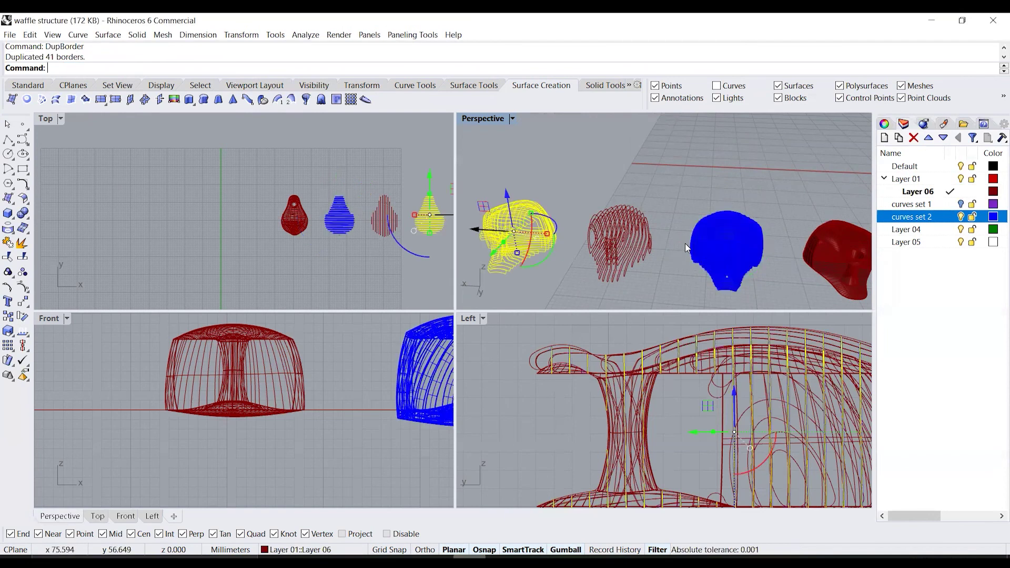
# Step: Round the moved second-set border curves with FilletCorners at a 0.5 mm radius
pyautogui.scroll(-6, 261, 202)
pyautogui.scroll(8, 360, 224)
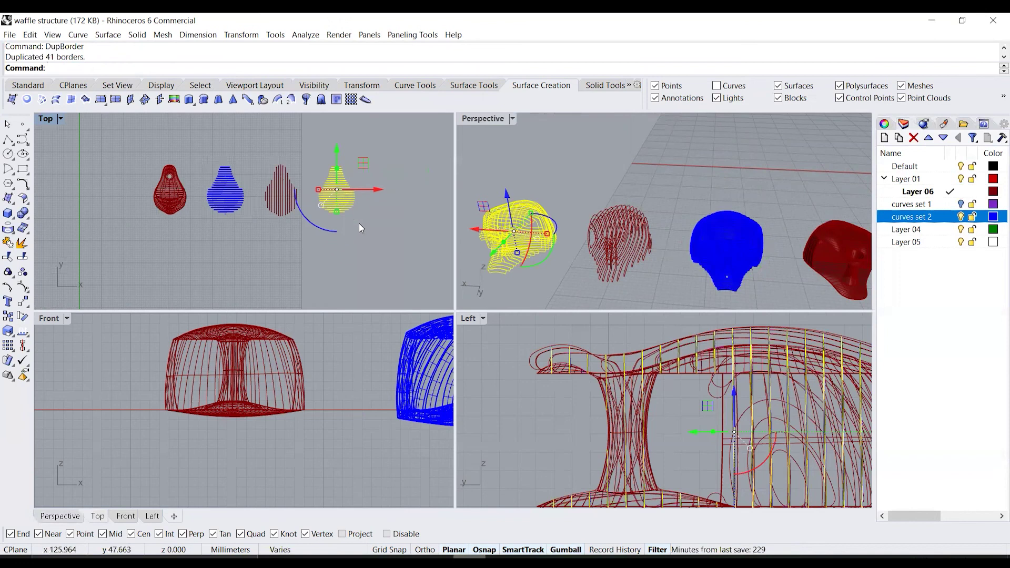
pyautogui.keyDown('shift'); pyautogui.moveTo(528, 250); pyautogui.dragTo(616, 228, button='right'); pyautogui.keyUp('shift')
pyautogui.scroll(3, 614, 228)
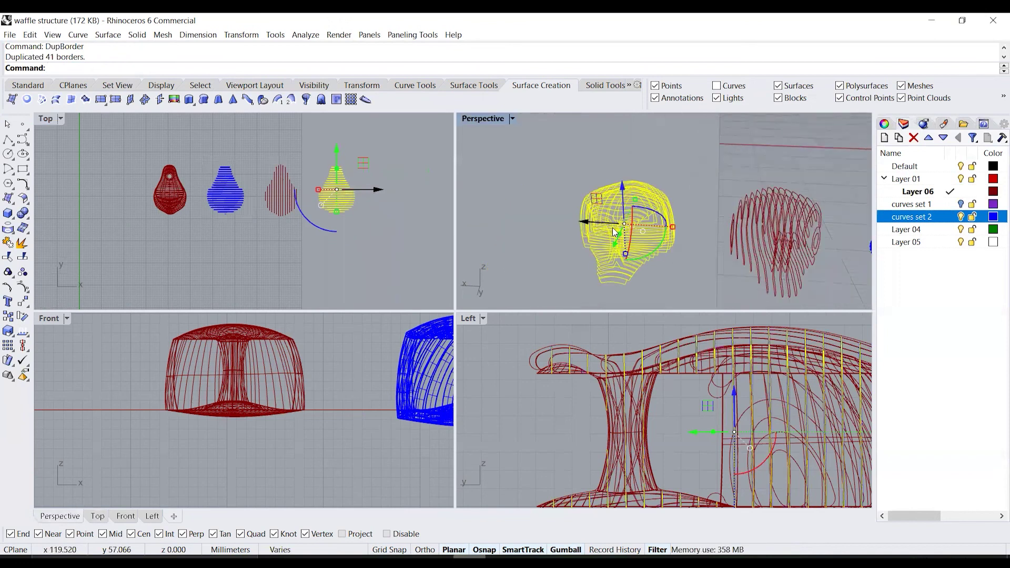
pyautogui.write('FilletCorners')
pyautogui.press('Return')
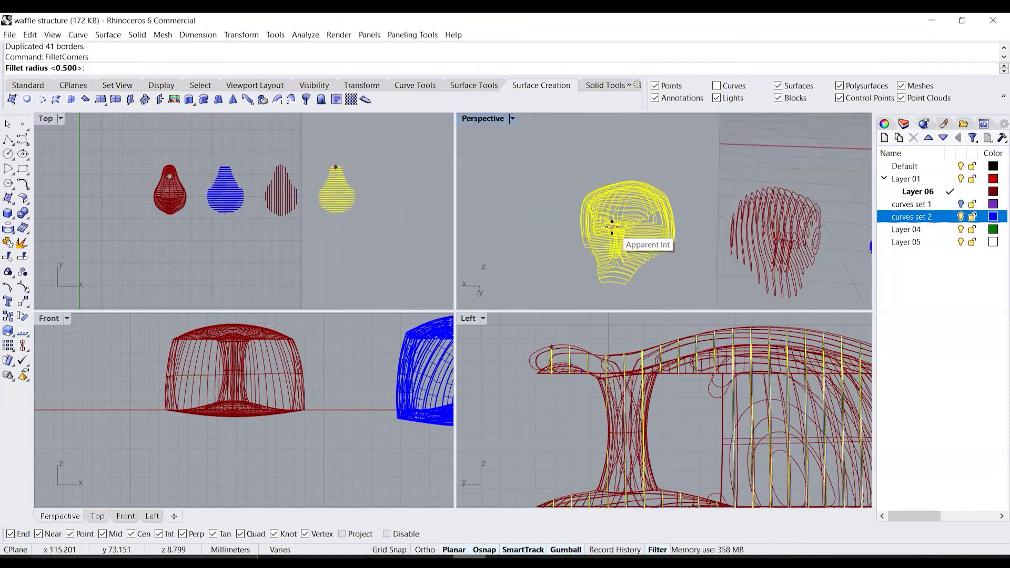
pyautogui.press('Return')
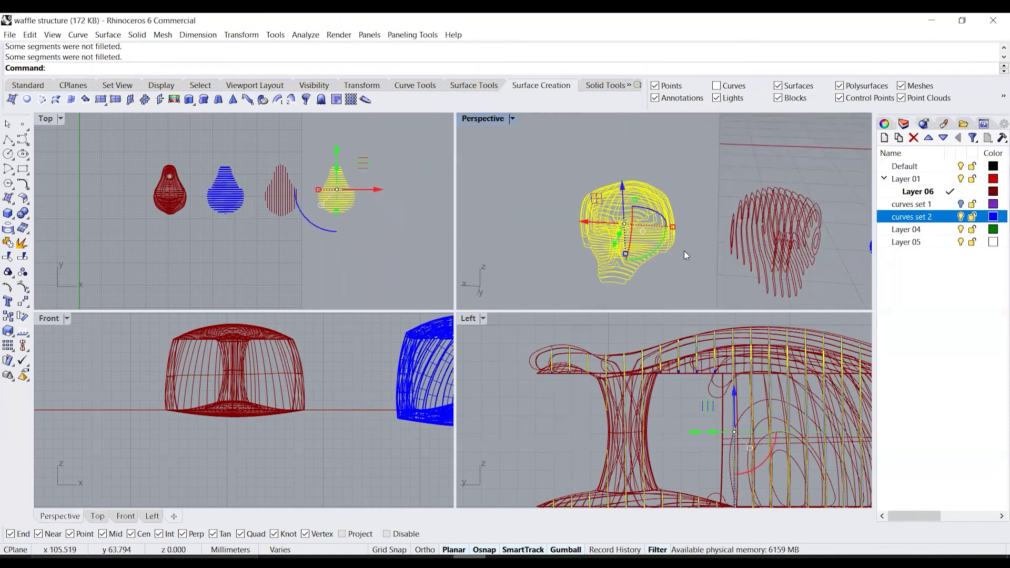
# Step: Create planar surfaces from the filleted second-set border curves
pyautogui.scroll(-2, 685, 250)
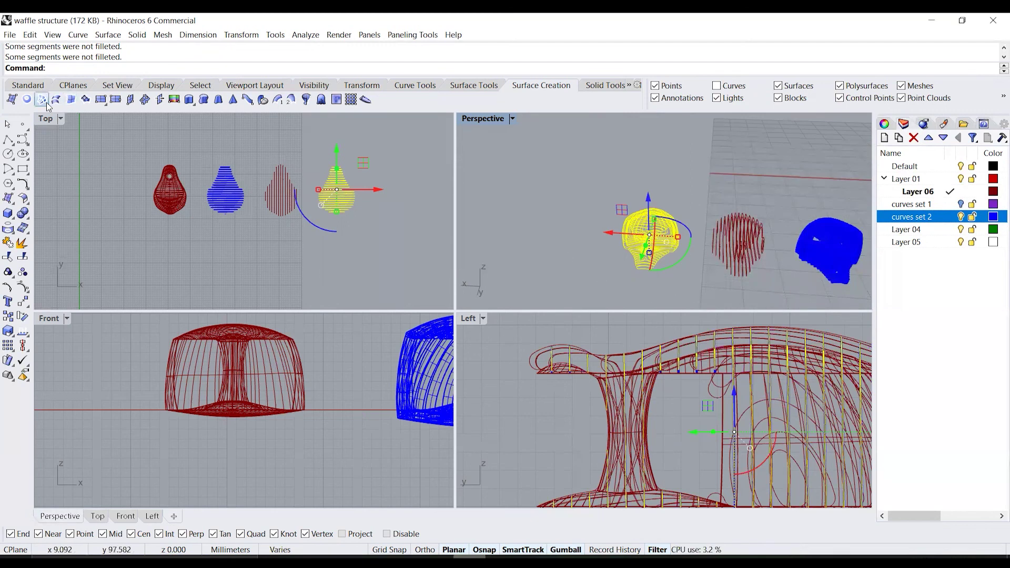
pyautogui.click(25, 100)
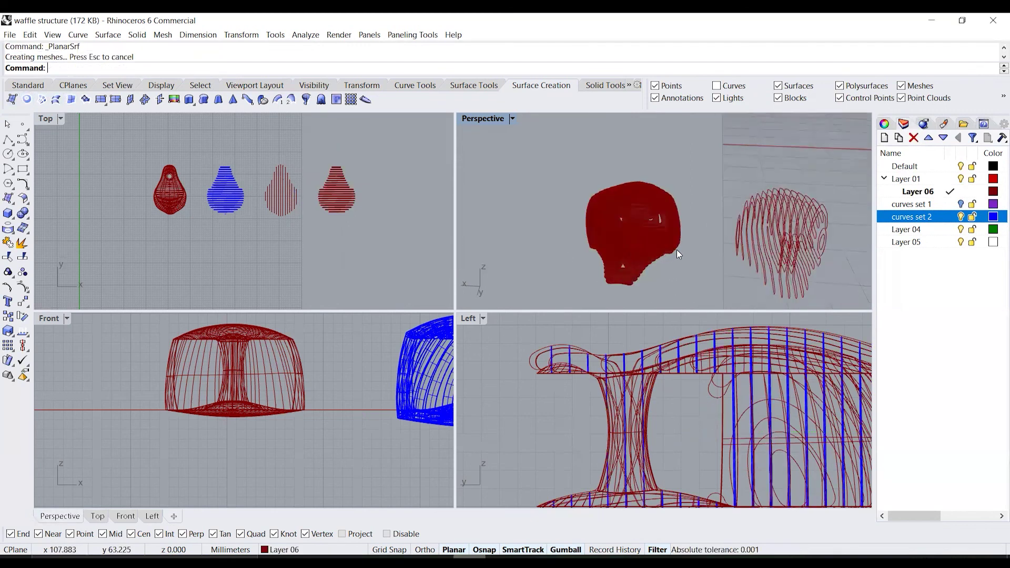
# Step: Create planar surfaces from the filleted border curves of the first rib set
pyautogui.keyDown('shift'); pyautogui.moveTo(765, 226); pyautogui.dragTo(728, 193, button='right'); pyautogui.keyUp('shift')
pyautogui.moveTo(656, 130); pyautogui.dragTo(806, 285)
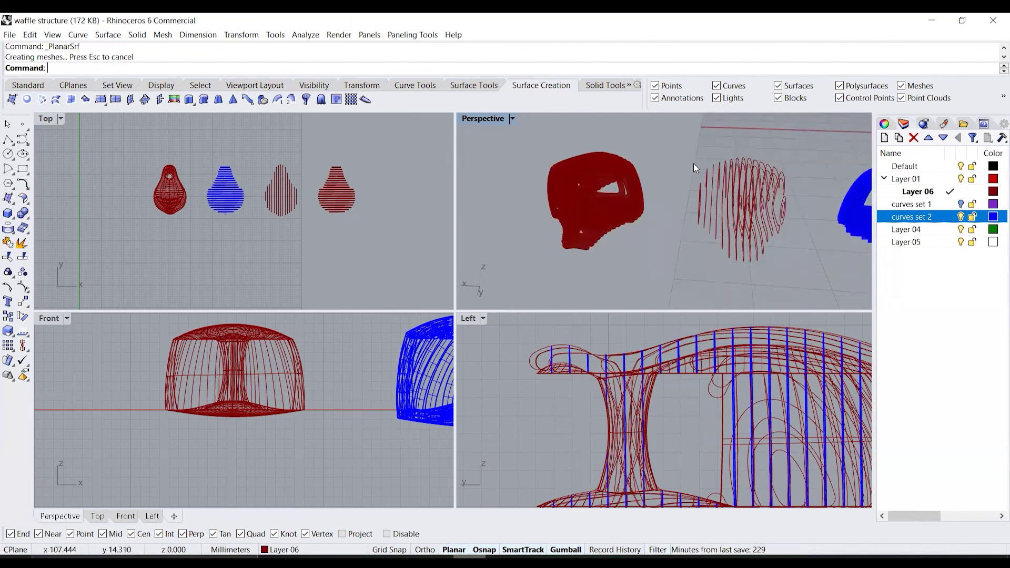
pyautogui.moveTo(750, 234); pyautogui.dragTo(789, 266)
pyautogui.click(35, 101)
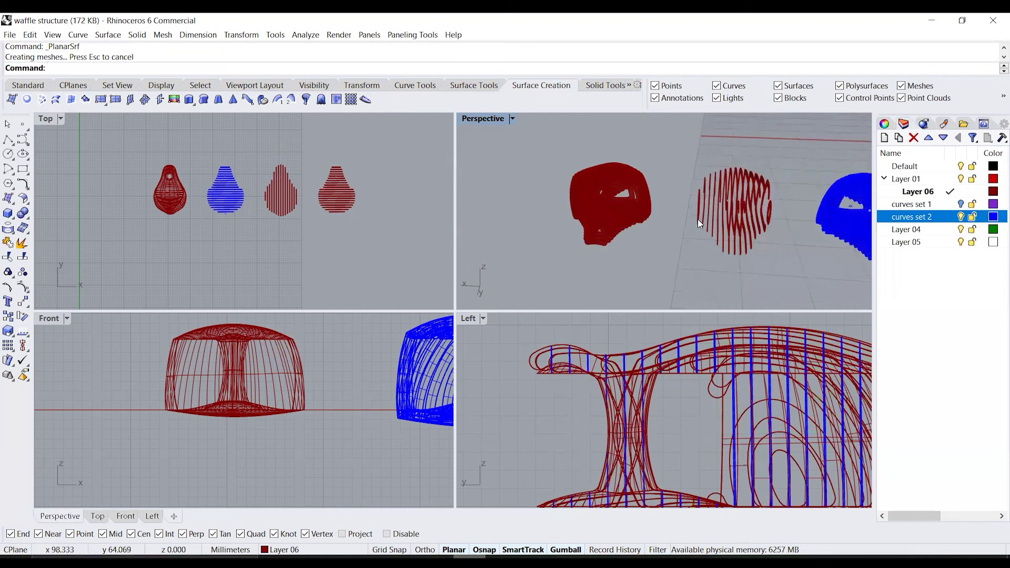
# Step: Thicken the first set of planar ribs by extruding their surfaces slightly along X
pyautogui.moveTo(674, 147); pyautogui.dragTo(790, 273)
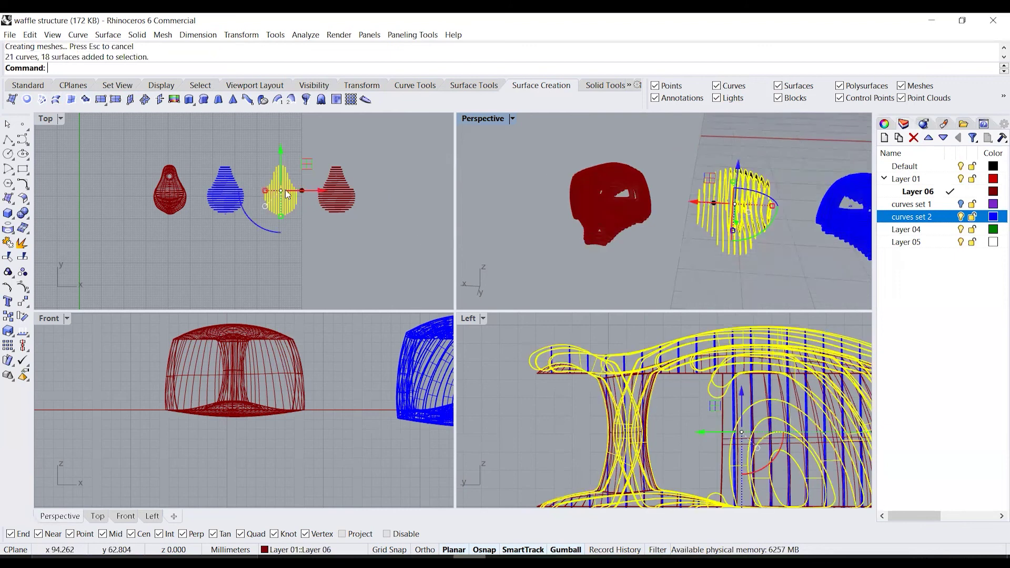
pyautogui.scroll(8, 302, 198)
pyautogui.moveTo(269, 195); pyautogui.dragTo(271, 197)
pyautogui.press('Escape')
# Step: Thicken the second set of planar ribs by extruding their surfaces slightly along Y
pyautogui.scroll(-5, 272, 198)
pyautogui.moveTo(544, 137); pyautogui.dragTo(661, 267)
pyautogui.scroll(3, 396, 176)
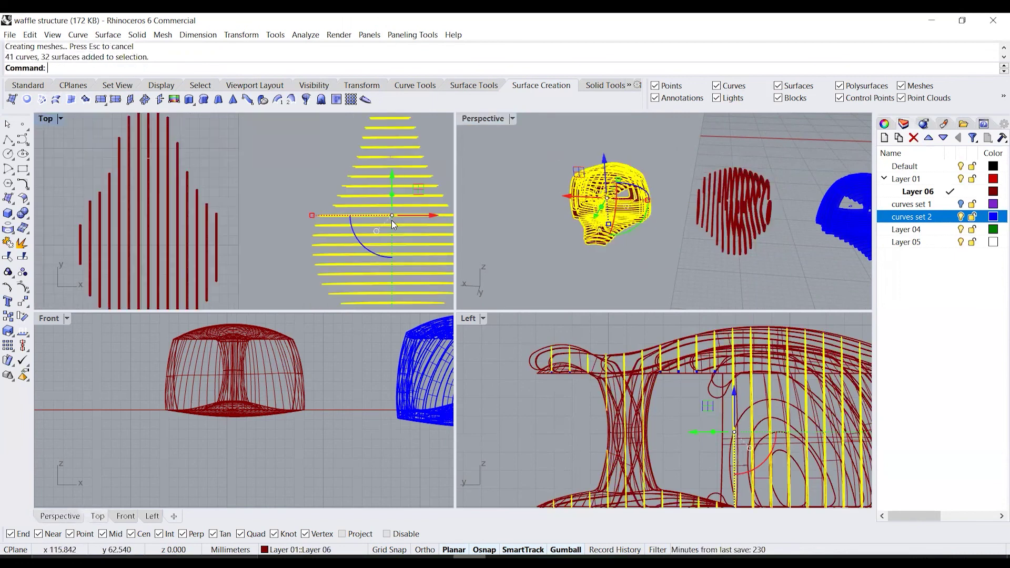
pyautogui.moveTo(392, 194); pyautogui.dragTo(391, 191)
pyautogui.click(647, 244)
pyautogui.moveTo(646, 244)
pyautogui.mouseDown(button='right')
pyautogui.moveTo(630, 235)
pyautogui.moveTo(660, 259)
pyautogui.moveTo(664, 244)
pyautogui.mouseUp(button='right')
# Step: Move the whole first rib set 50 mm along X onto the second set so the two interlock
pyautogui.scroll(-4, 661, 234)
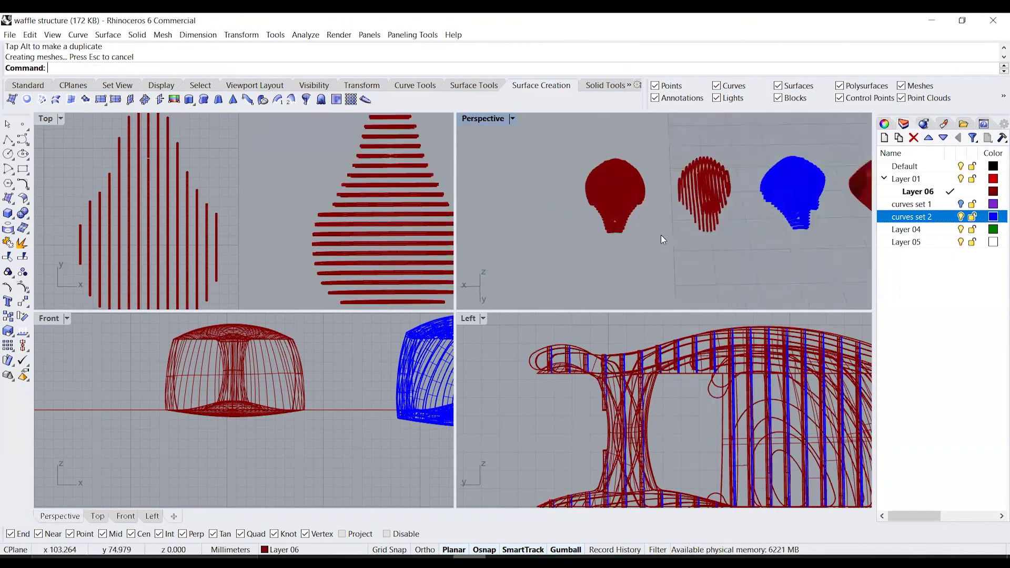
pyautogui.scroll(-4, 231, 226)
pyautogui.moveTo(131, 157); pyautogui.dragTo(259, 303)
pyautogui.click(224, 222)
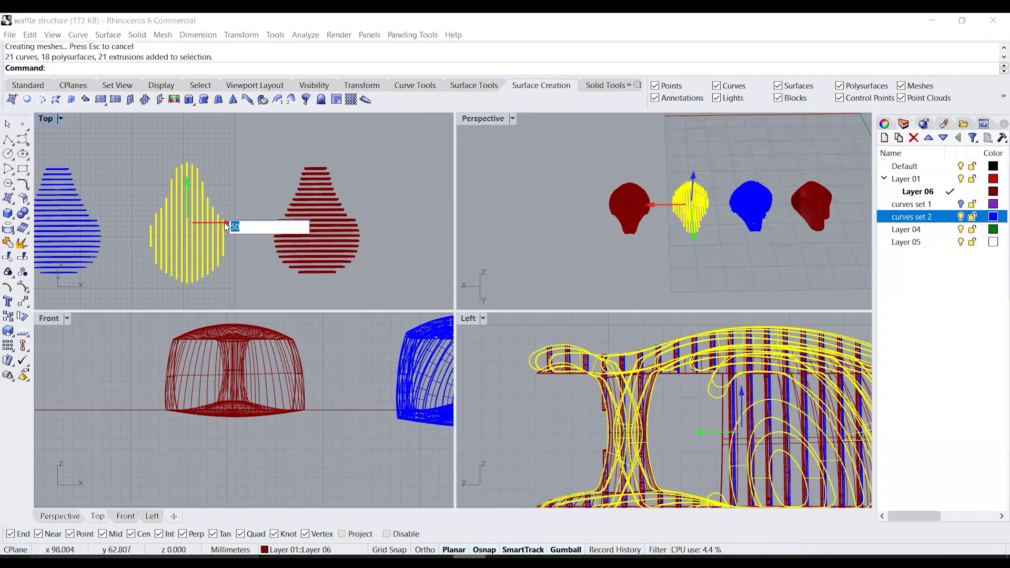
pyautogui.press('Return')
pyautogui.press('Escape')
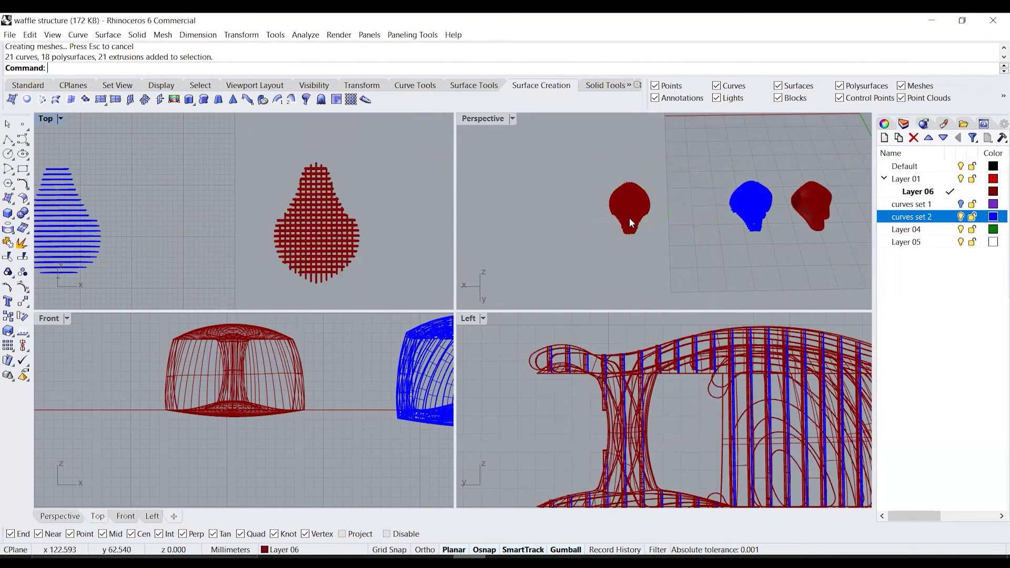
# Step: Set the Perspective viewport's display mode to Rendered and frame the combined waffle structure
pyautogui.moveTo(636, 220); pyautogui.dragTo(535, 140, button='right')
pyautogui.scroll(12, 680, 223)
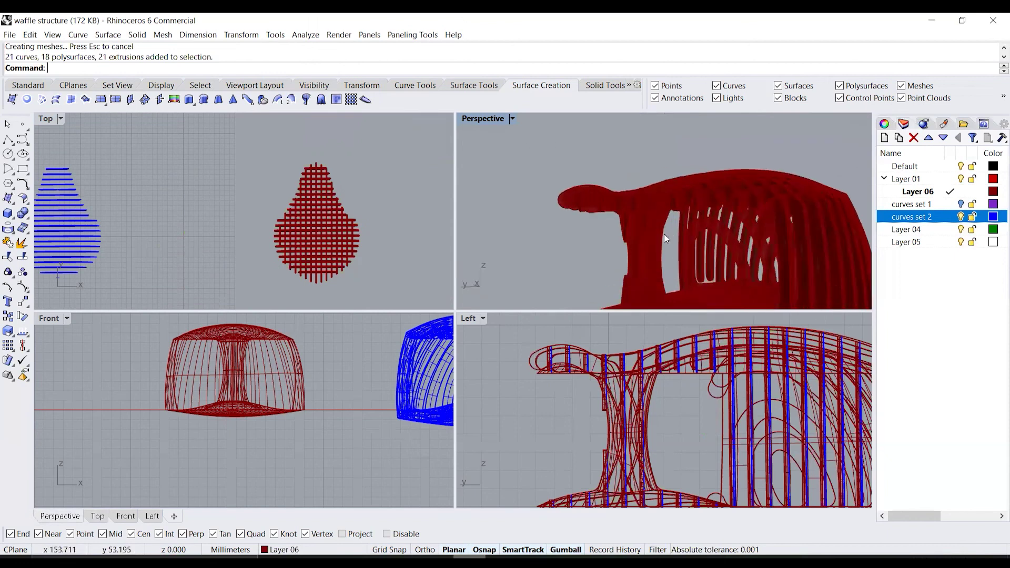
pyautogui.scroll(-8, 664, 234)
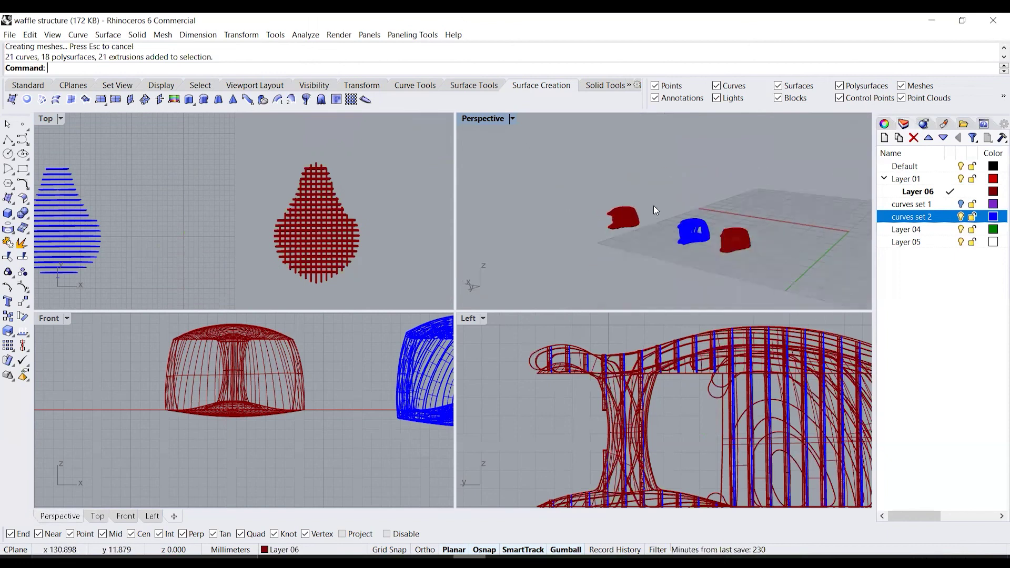
pyautogui.click(512, 120)
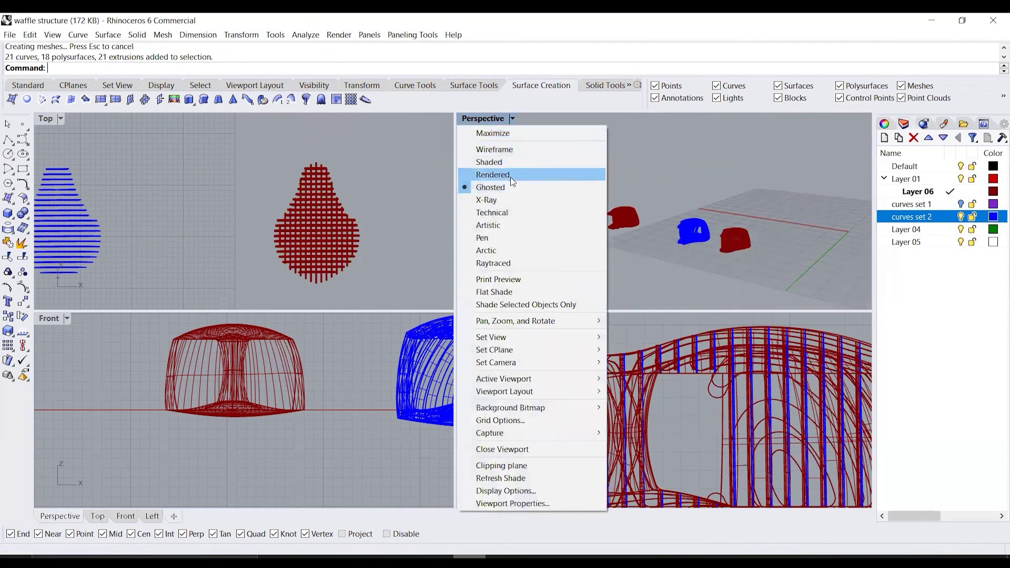
pyautogui.click(511, 176)
pyautogui.scroll(6, 606, 220)
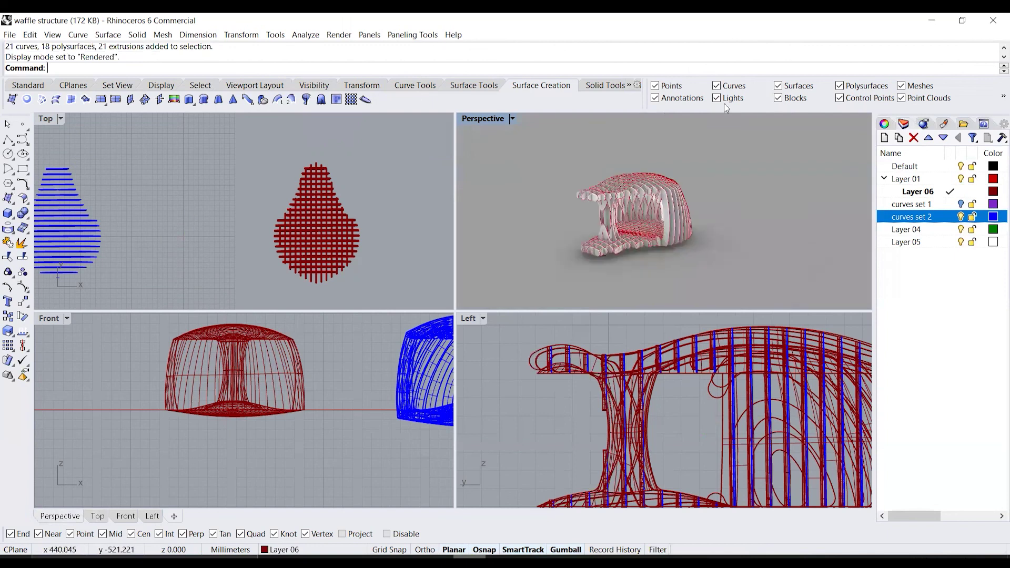
# Step: Exclude surfaces and polysurfaces from the selection filter and hide the leftover curves on the waffle structure
pyautogui.click(851, 87)
pyautogui.moveTo(530, 172); pyautogui.dragTo(743, 276)
pyautogui.write('Hide')
pyautogui.press('Return')
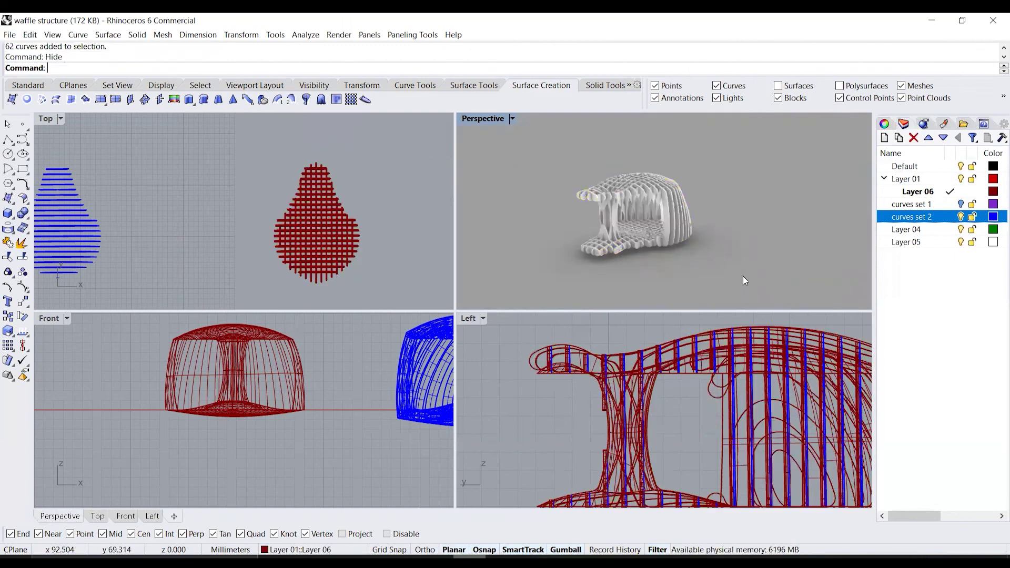
# Step: Maximize the Perspective viewport and examine the rendered waffle structure from several sides
pyautogui.scroll(4, 630, 226)
pyautogui.moveTo(629, 223); pyautogui.dragTo(645, 257, button='right')
pyautogui.scroll(-2, 645, 257)
pyautogui.moveTo(710, 234); pyautogui.dragTo(736, 192, button='right')
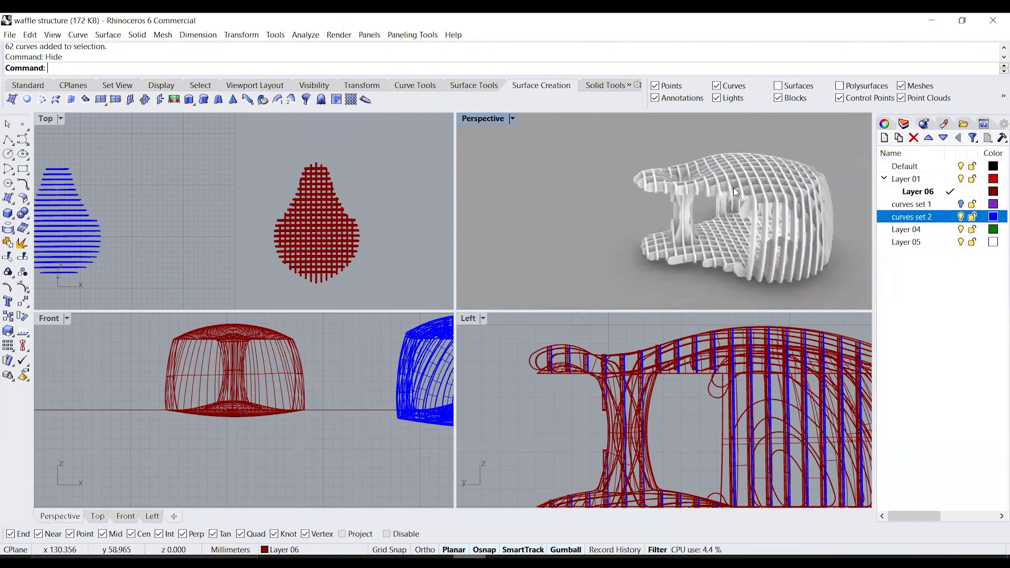
pyautogui.doubleClick(495, 119)
pyautogui.moveTo(495, 198); pyautogui.dragTo(572, 278, button='right')
pyautogui.moveTo(279, 264); pyautogui.dragTo(410, 313, button='right')
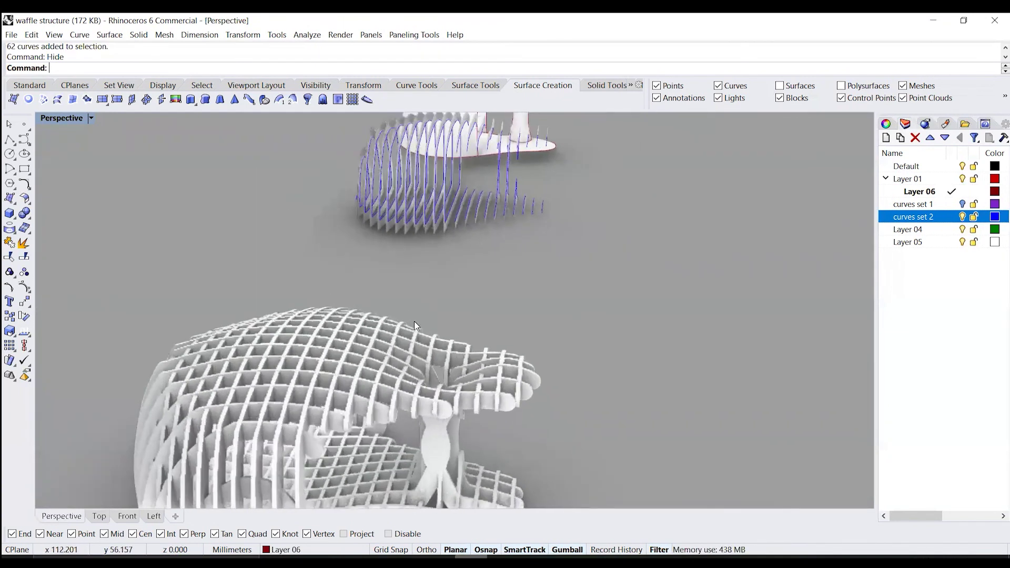
pyautogui.moveTo(456, 383); pyautogui.dragTo(495, 355, button='right')
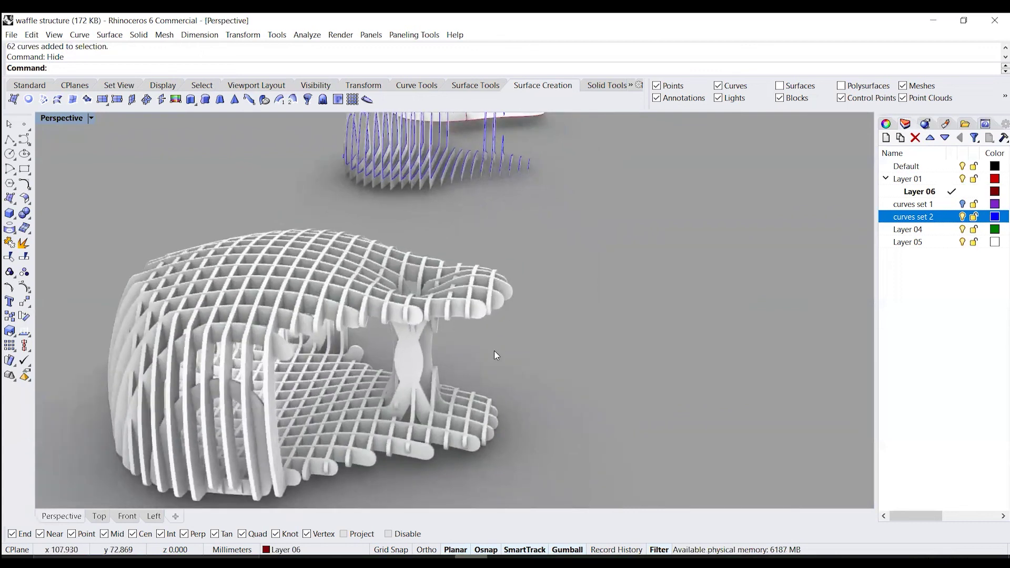
pyautogui.scroll(-3, 532, 363)
pyautogui.moveTo(600, 346); pyautogui.dragTo(489, 289, button='right')
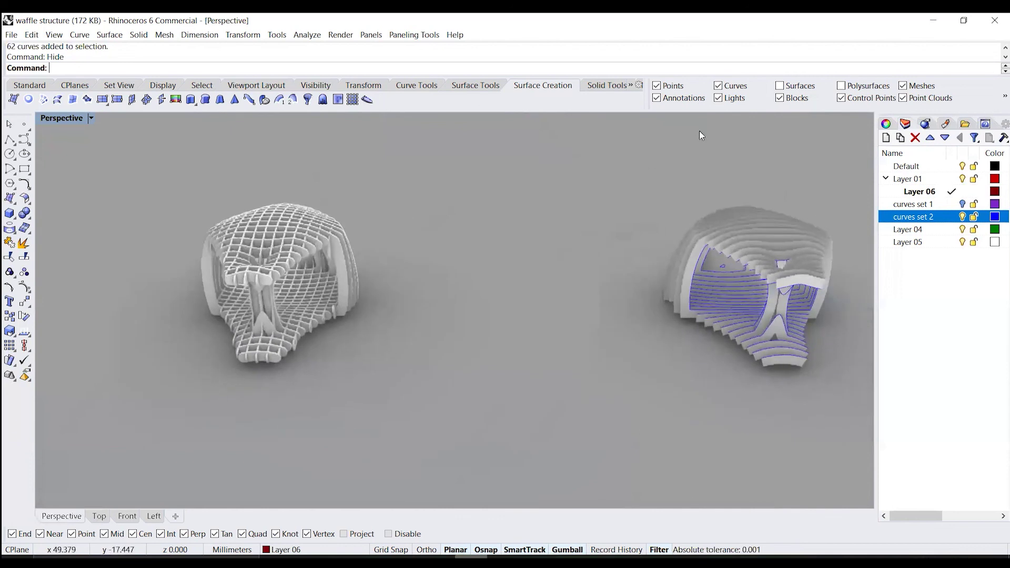
# Step: Allow surfaces and polysurfaces in the selection filter again and hide the ribbon set and base form beside the waffle structure
pyautogui.scroll(-3, 557, 268)
pyautogui.click(787, 88)
pyautogui.click(848, 88)
pyautogui.scroll(-3, 567, 225)
pyautogui.moveTo(555, 218); pyautogui.dragTo(786, 338)
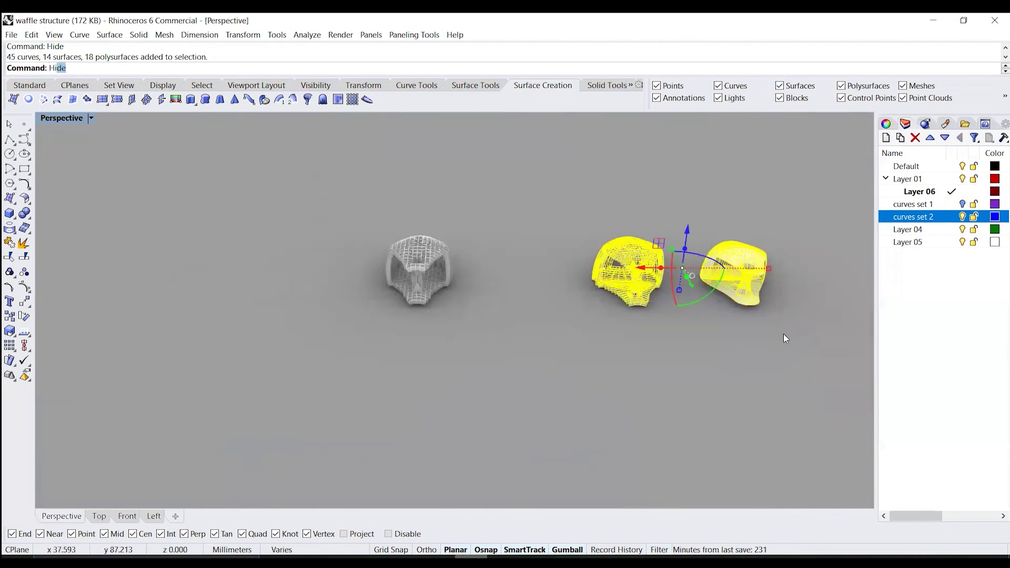
pyautogui.hotkey('ctrl', 'h')
pyautogui.scroll(3, 397, 259)
pyautogui.scroll(2, 396, 259)
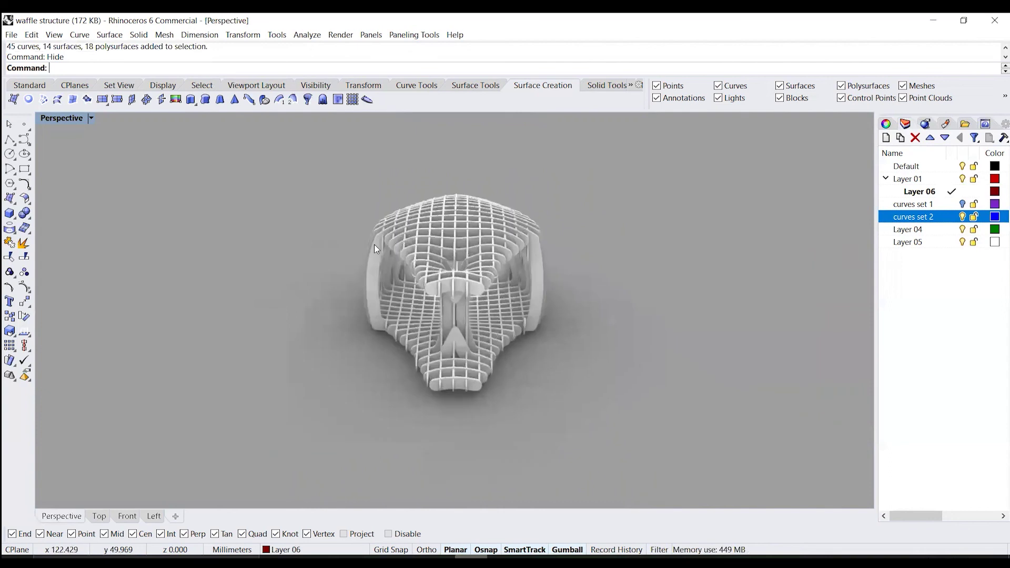
# Step: Run Turntable to view the finished waffle structure rotating from all sides, and close it
pyautogui.write('Turntable')
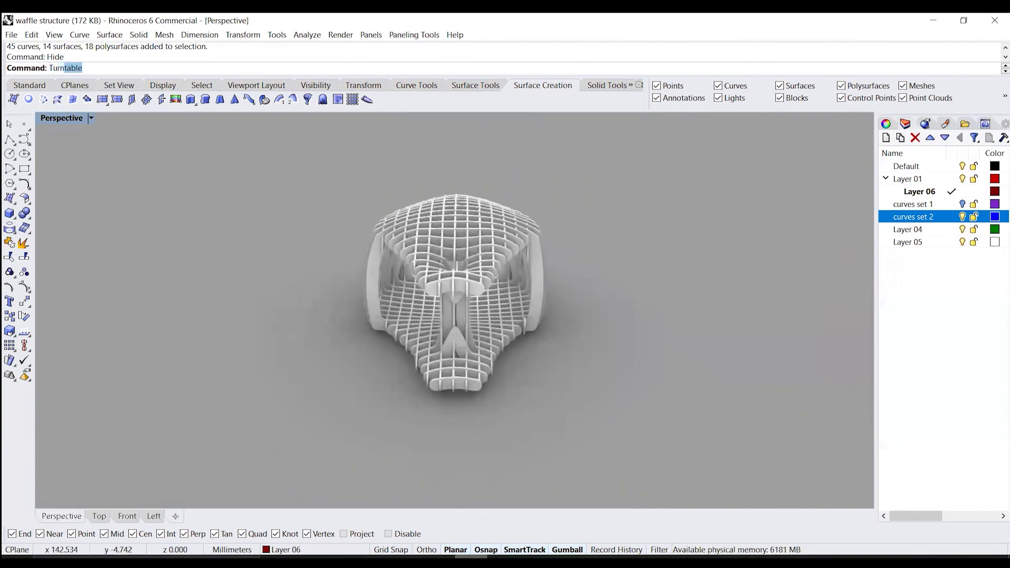
pyautogui.press('Return')
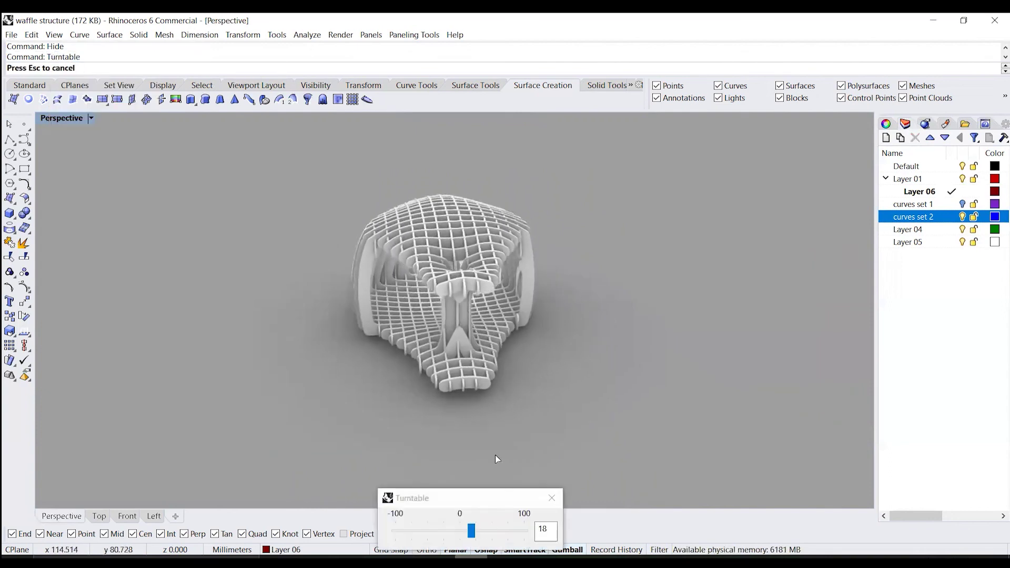
pyautogui.moveTo(504, 501); pyautogui.dragTo(494, 557)
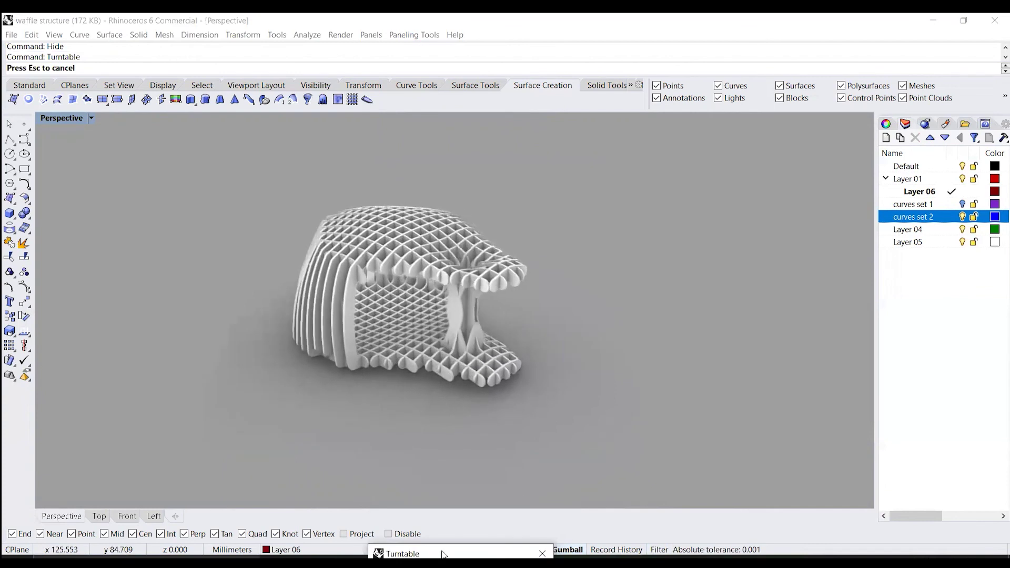
pyautogui.moveTo(418, 553); pyautogui.dragTo(873, 448)
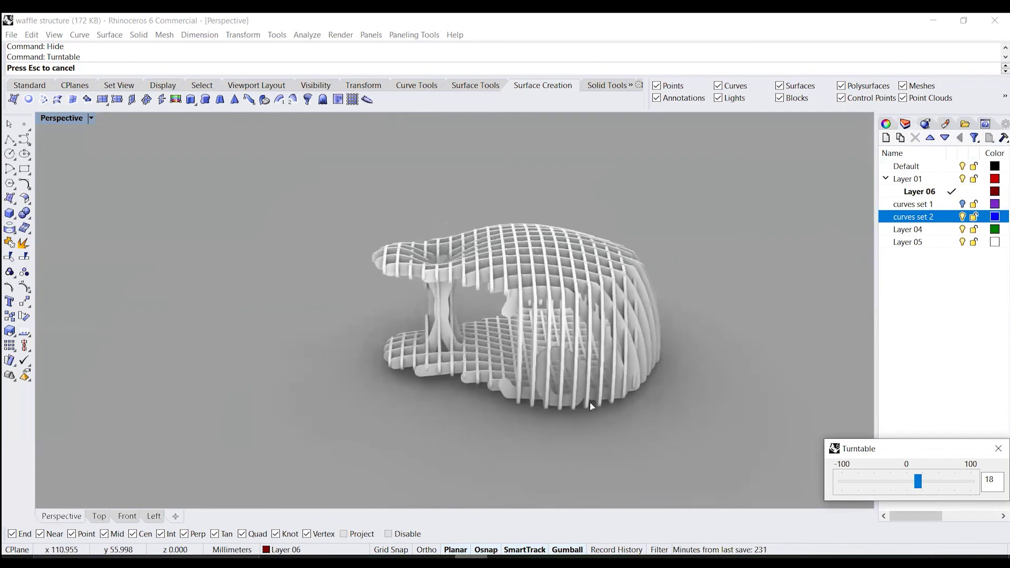
pyautogui.click(998, 448)
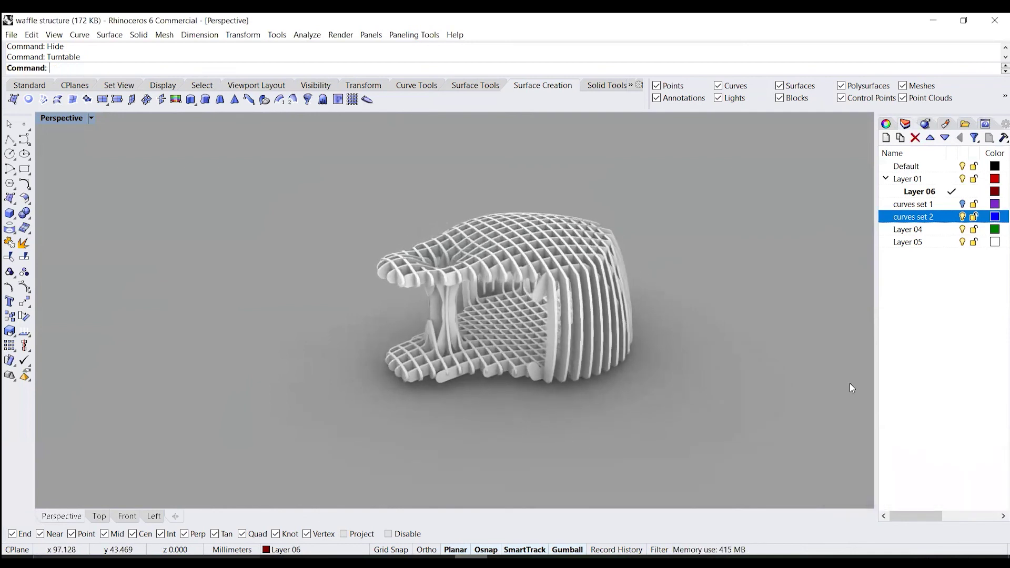